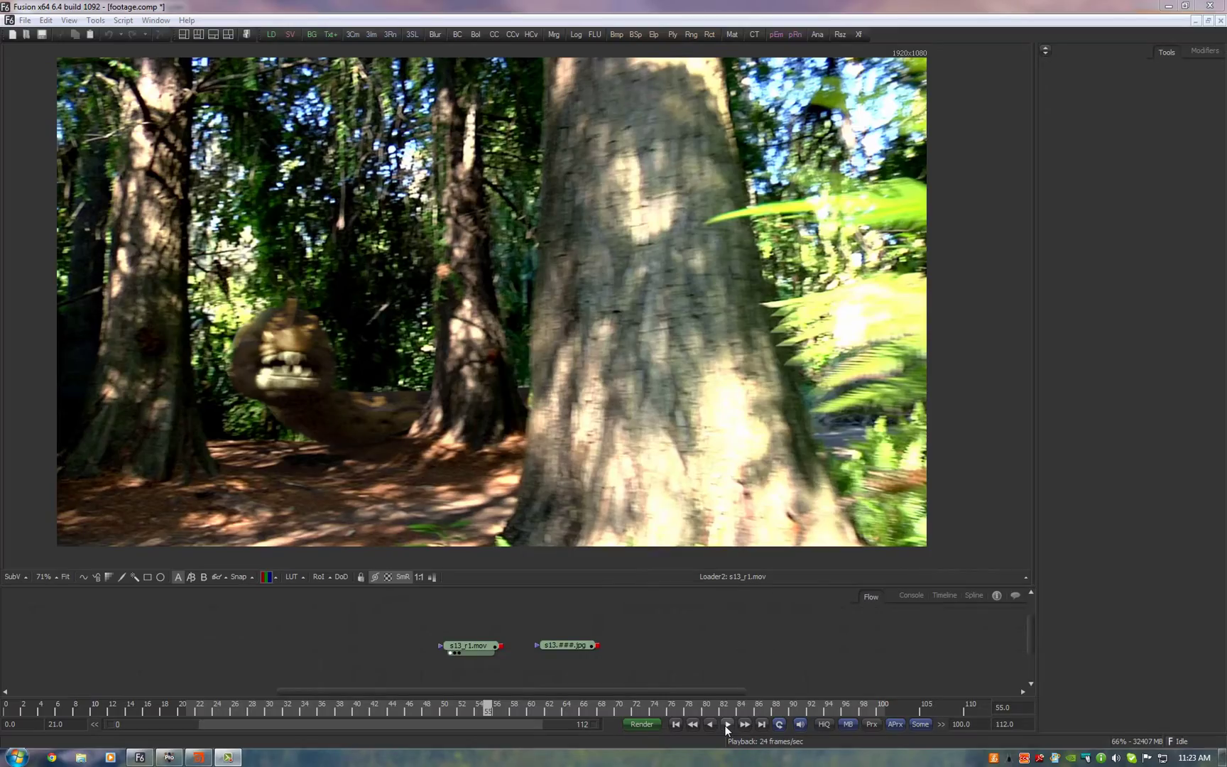
- Play back the s13_r1.mov footage, stop at frame 26 and scrub forward through the rest of the shot
click(727, 724)
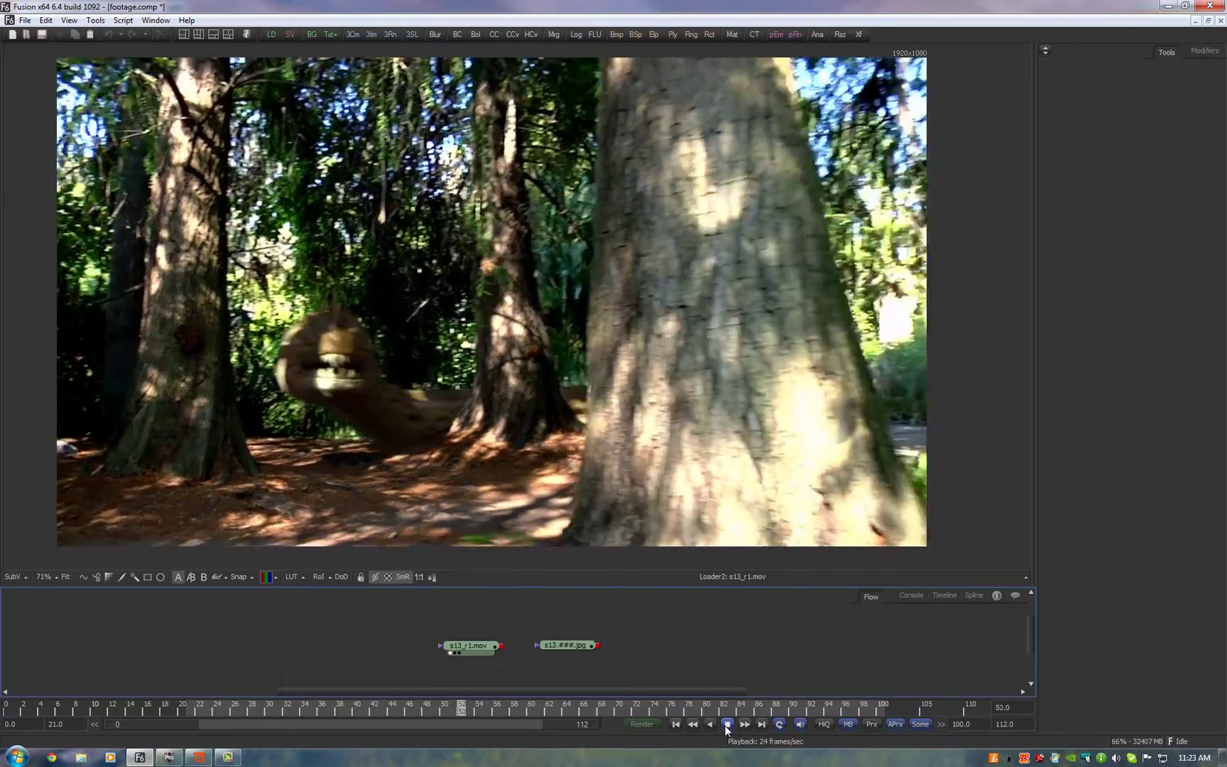
click(234, 706)
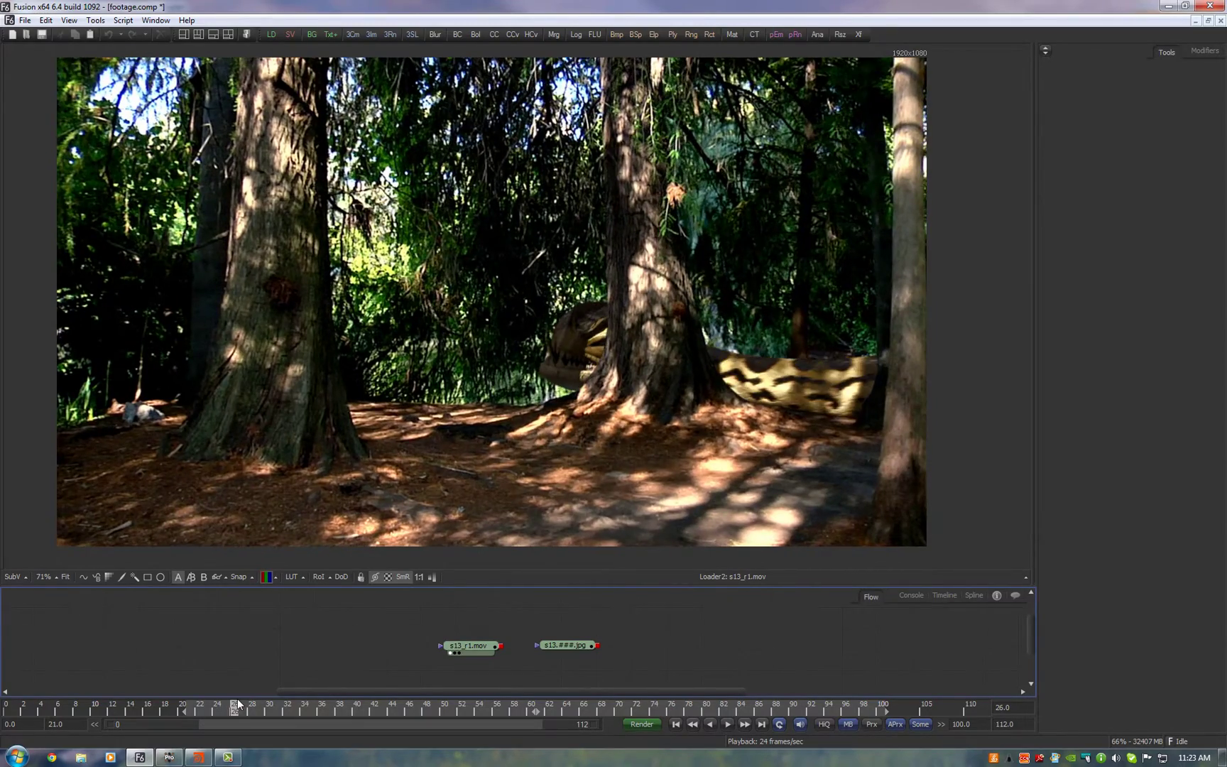
drag(281, 703, 858, 688)
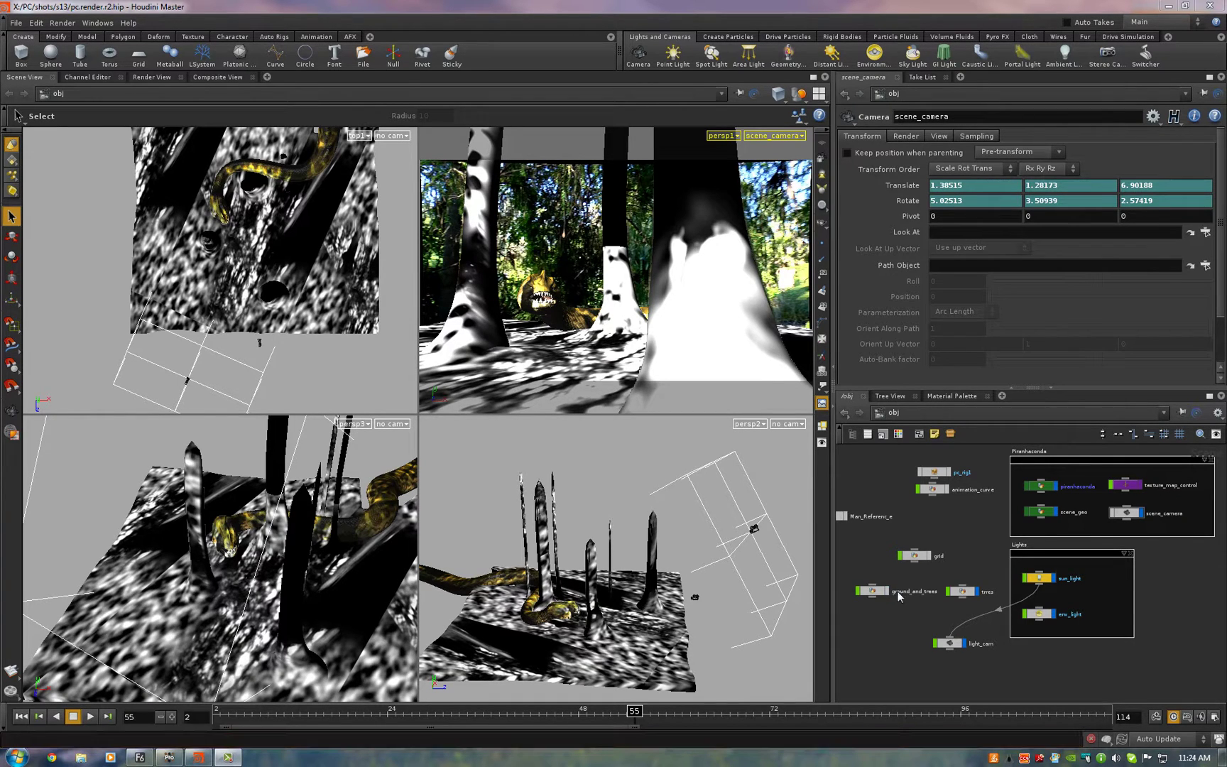
- Inspect the light_cam camera, then the sun_light's area, distant, attenuation and spot options down to its projection map path
click(947, 643)
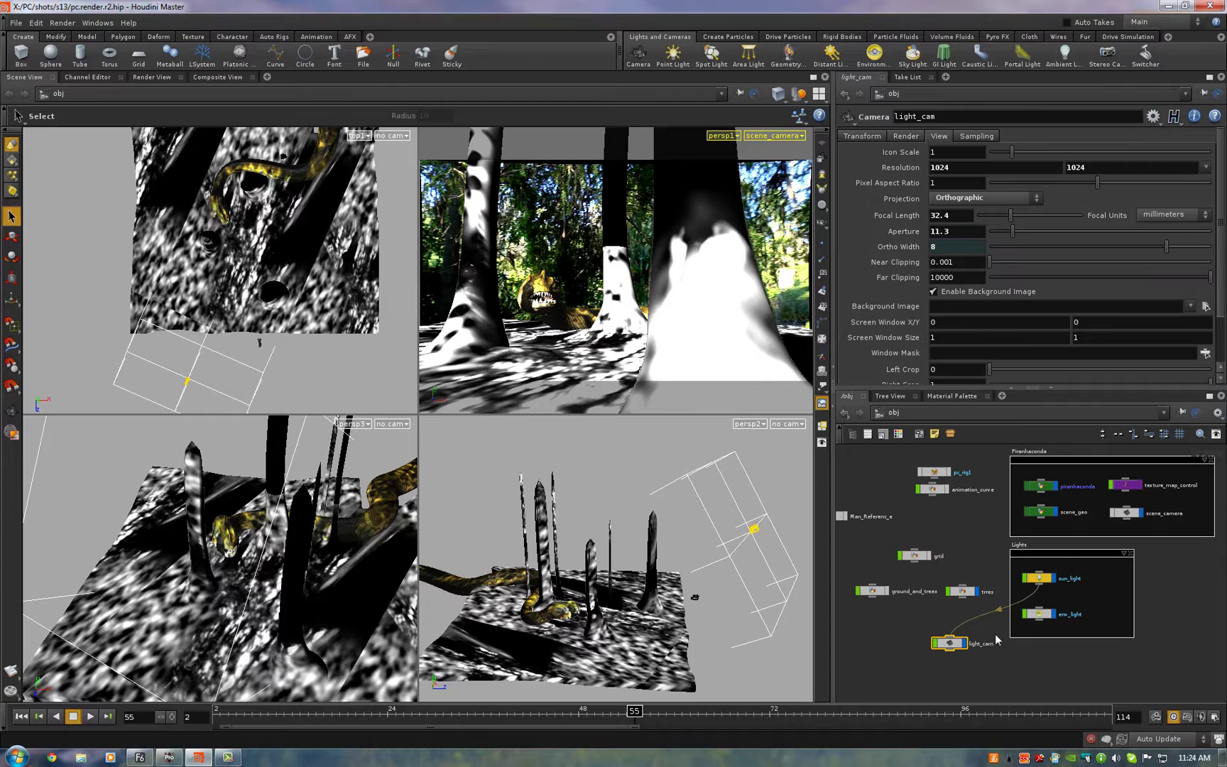
click(1041, 579)
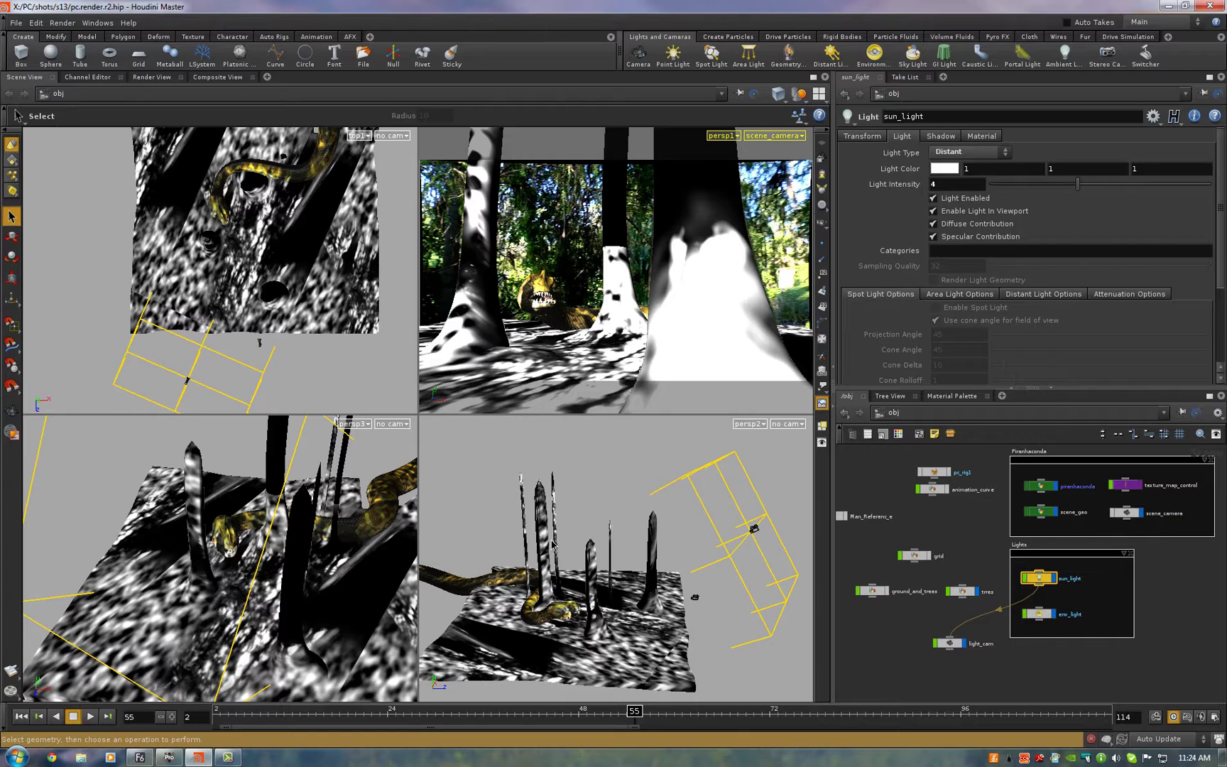
click(960, 294)
drag(1222, 250, 1219, 286)
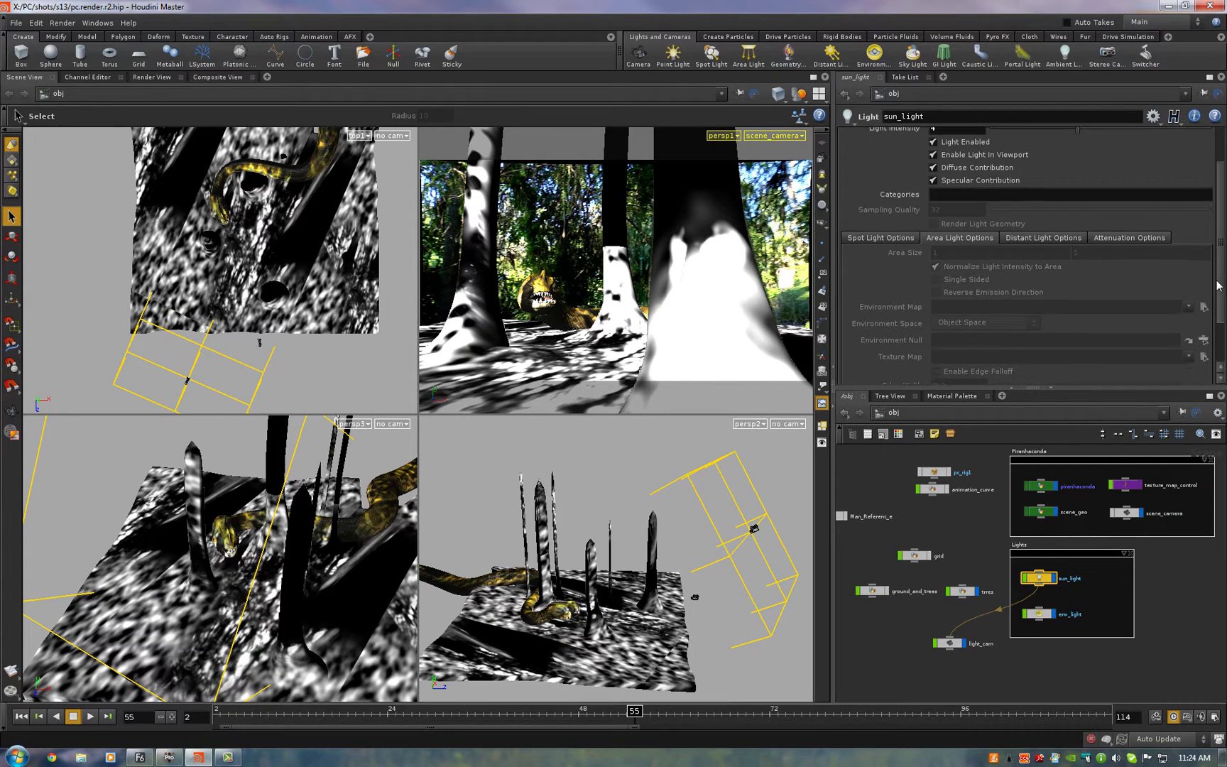
click(1079, 240)
click(1143, 237)
click(912, 239)
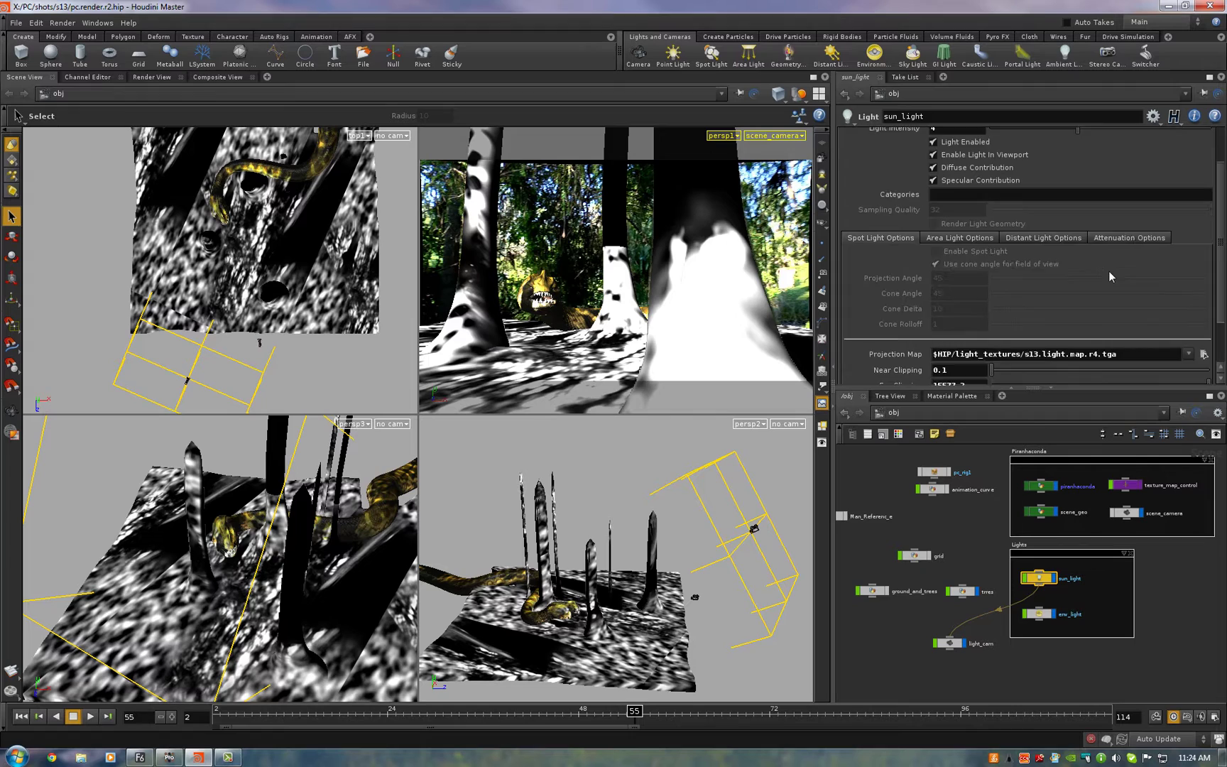
scroll(1111, 276, down, 2)
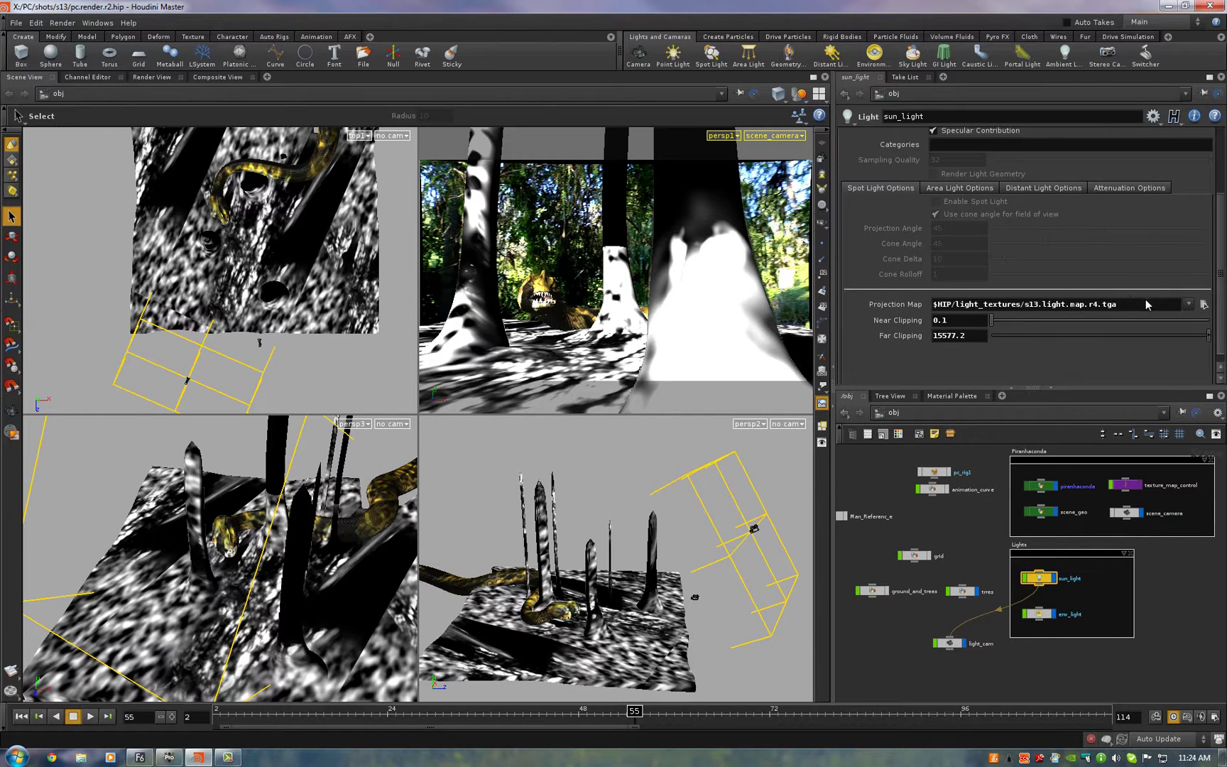
drag(1071, 301, 952, 309)
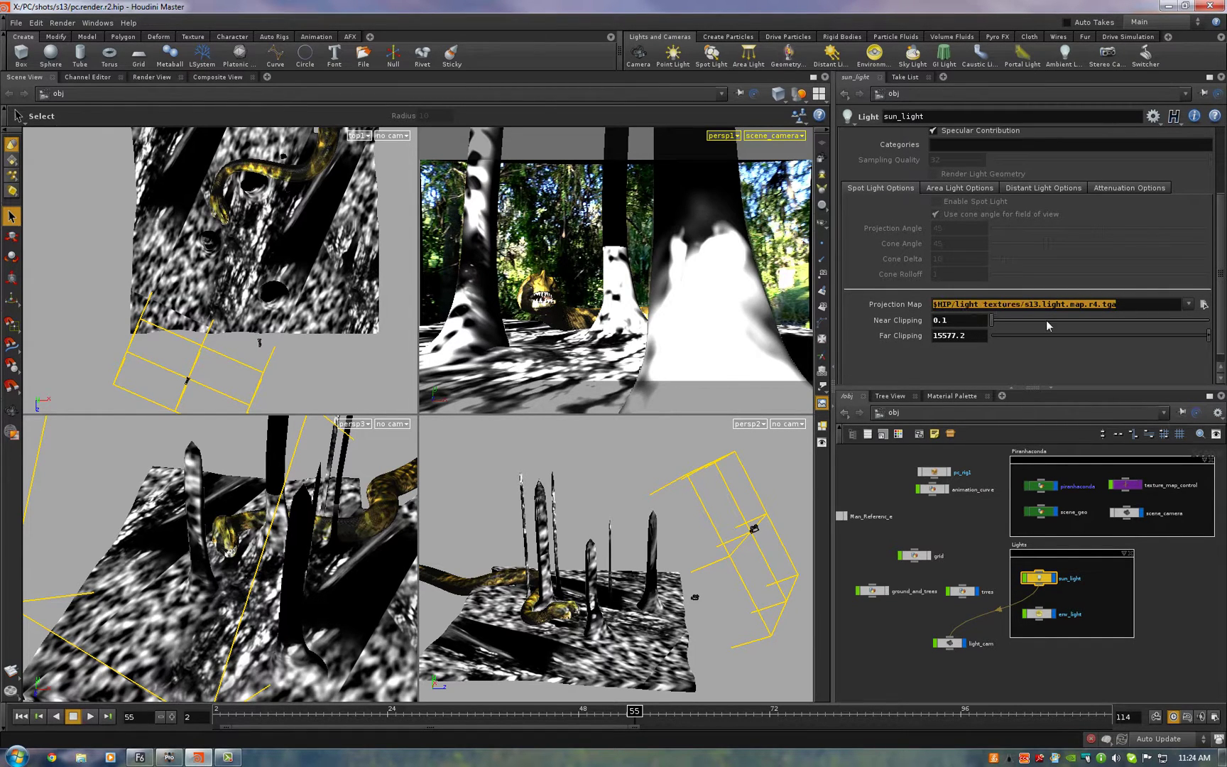
click(975, 533)
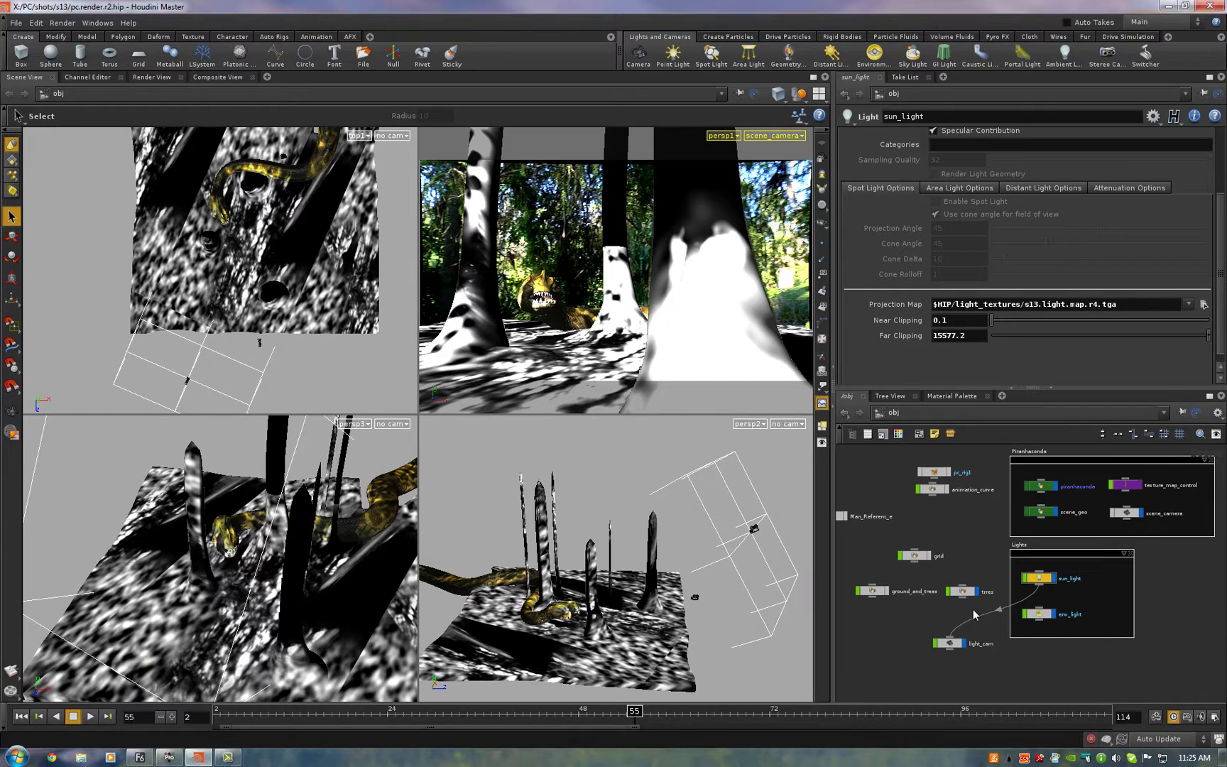
- Select the scene_camera object and switch to the paintout light scene in 3D-COAT
click(1129, 514)
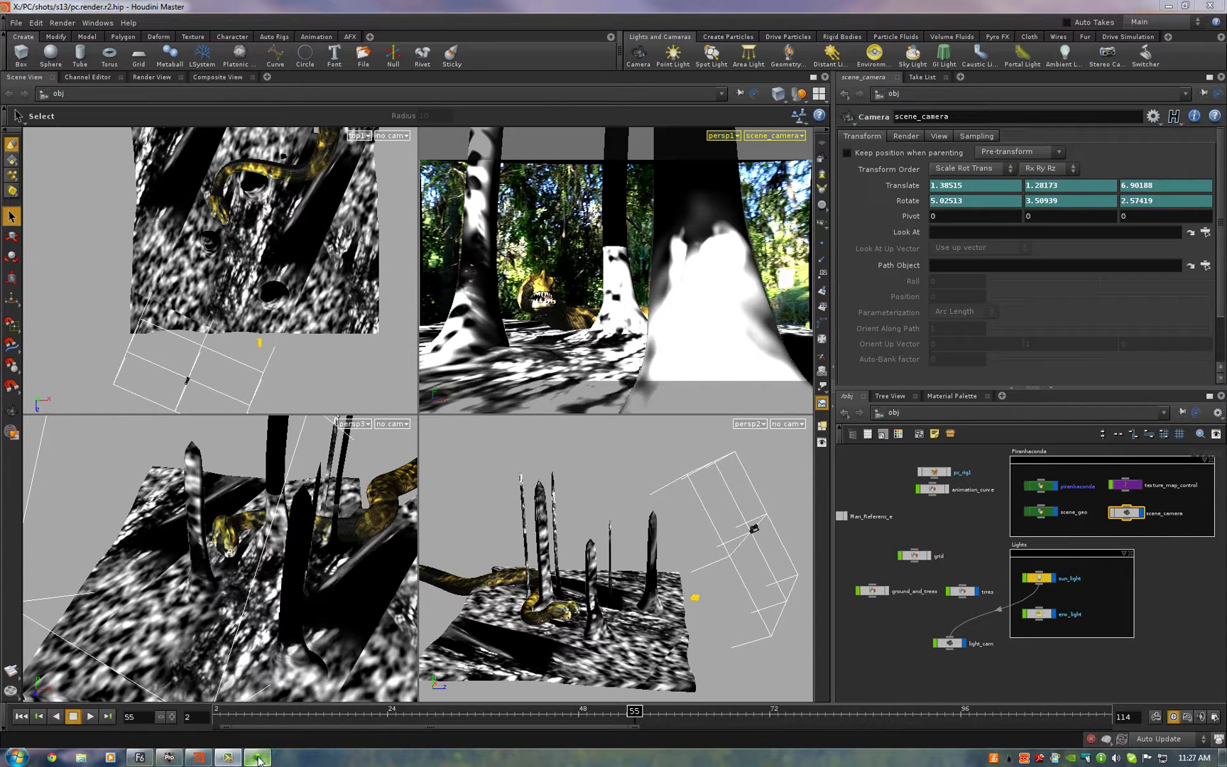
mouse_move(258, 758)
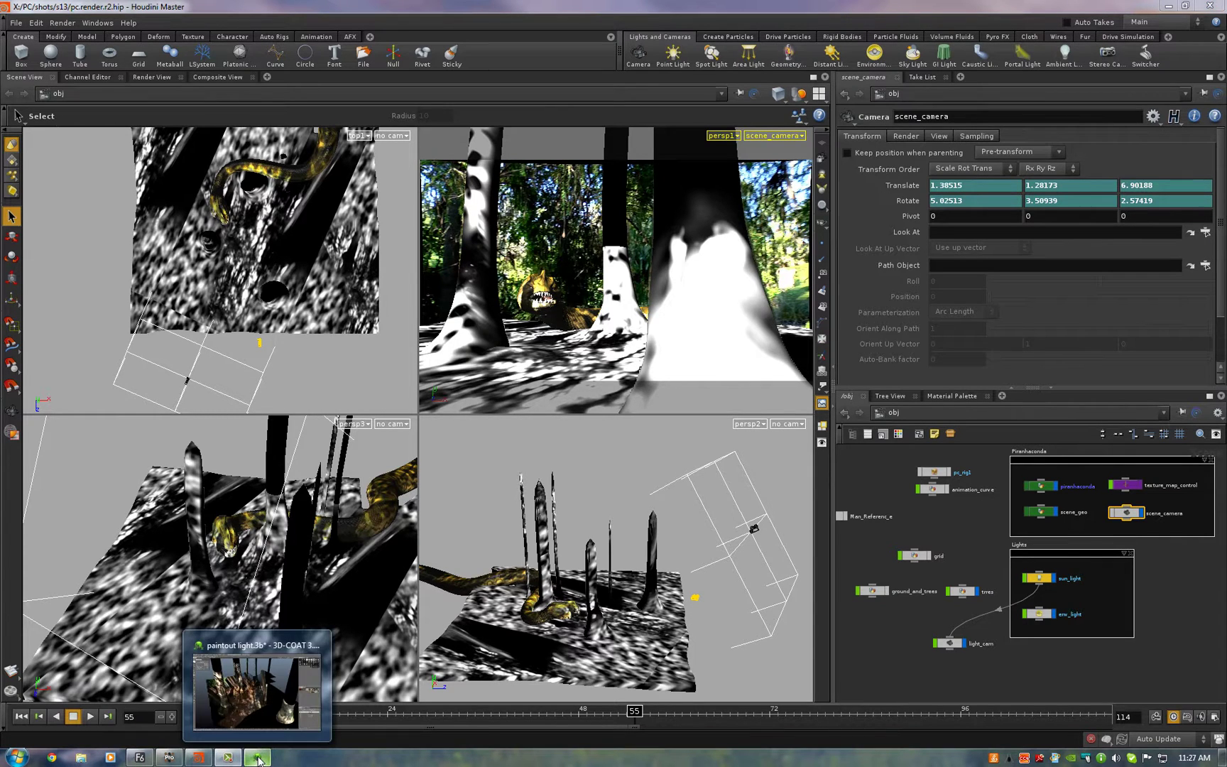
click(268, 720)
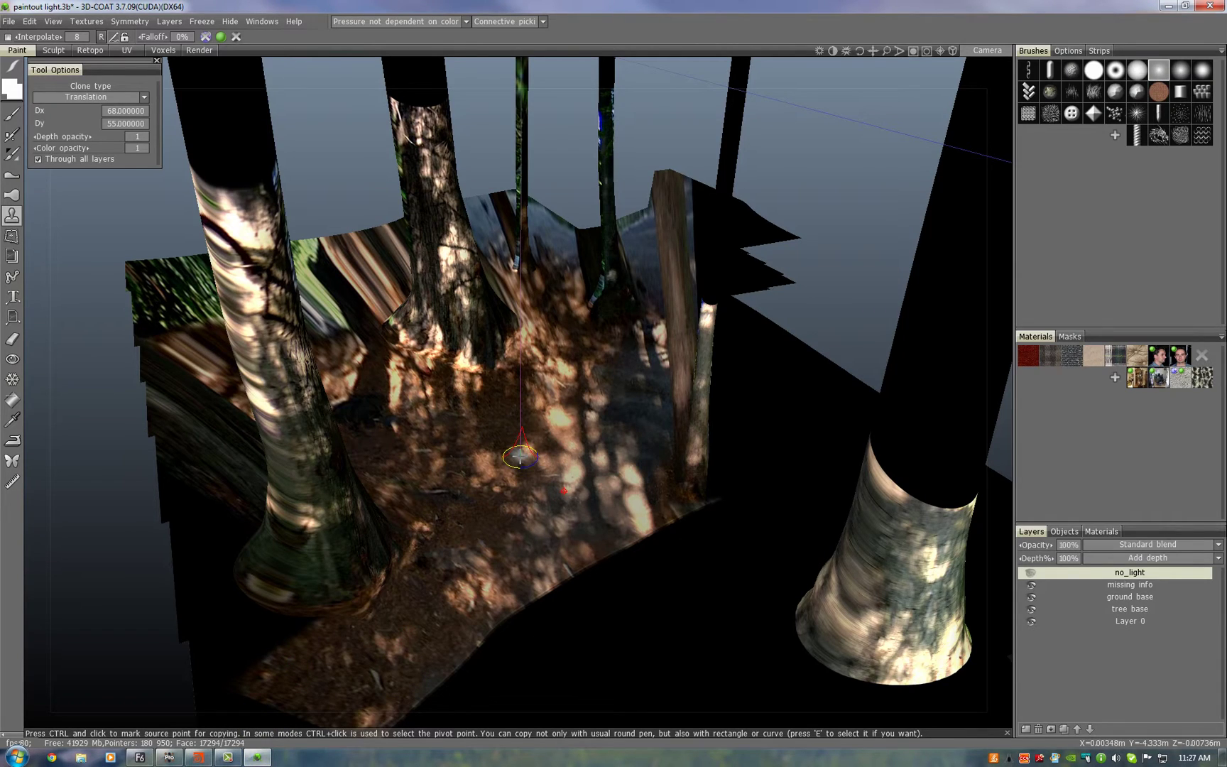
- Clone shaded ground over the sunlit patches between the trees on Layer 5, then show the no_light layer
drag(521, 456, 619, 443)
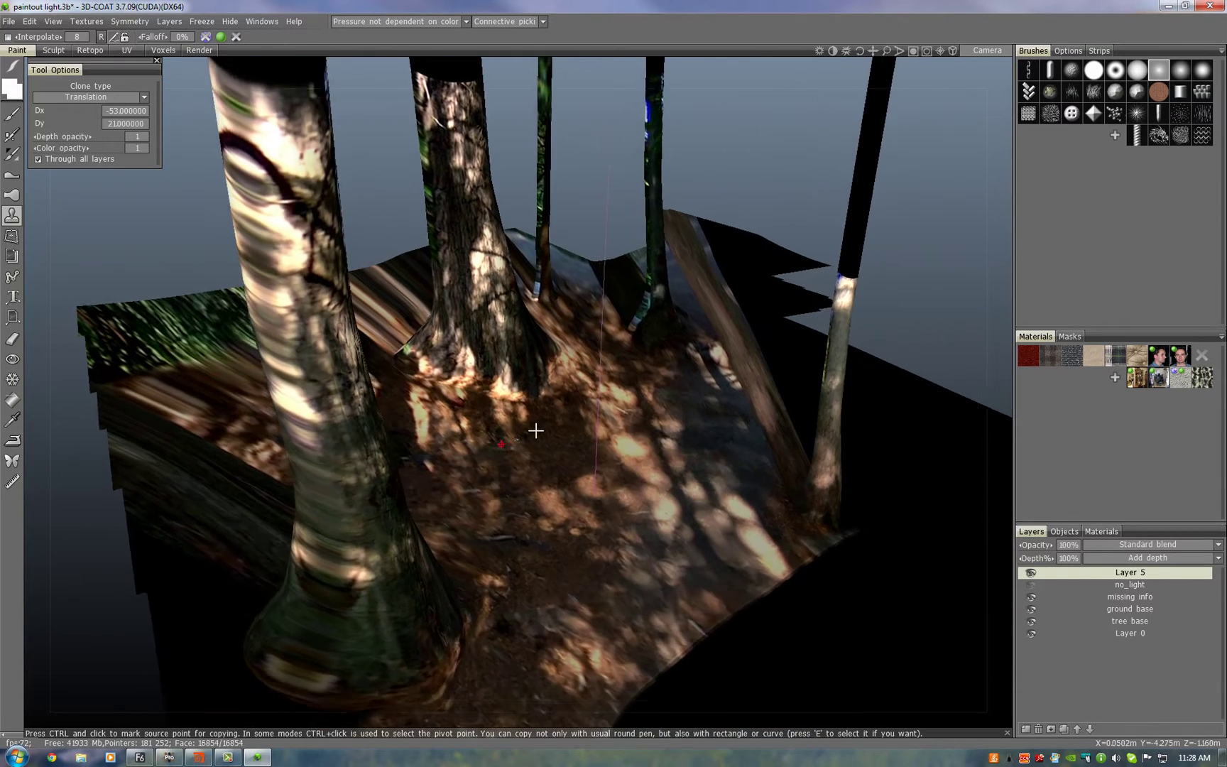
drag(534, 430, 583, 446)
ctrl+click(578, 470)
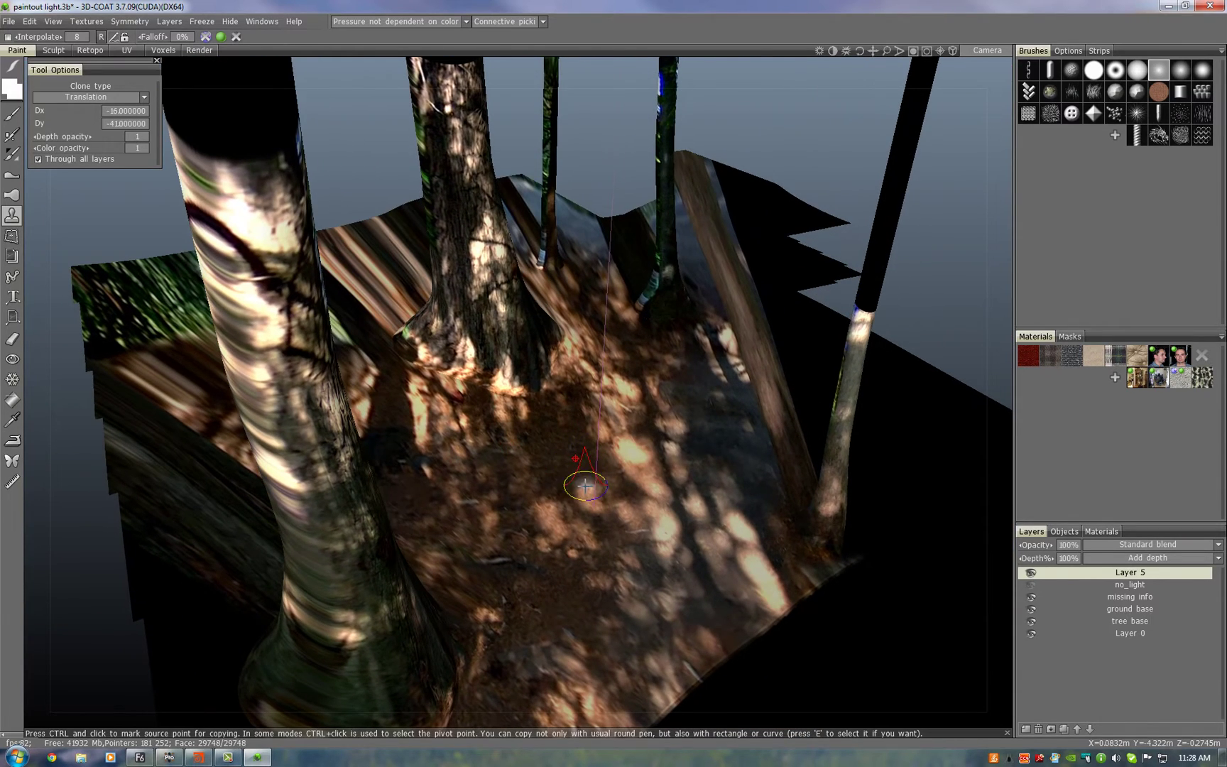
mouse_move(588, 502)
mouse_down()
mouse_move(556, 490)
mouse_move(553, 524)
mouse_move(553, 491)
mouse_move(559, 547)
mouse_up()
ctrl+click(555, 481)
click(1031, 584)
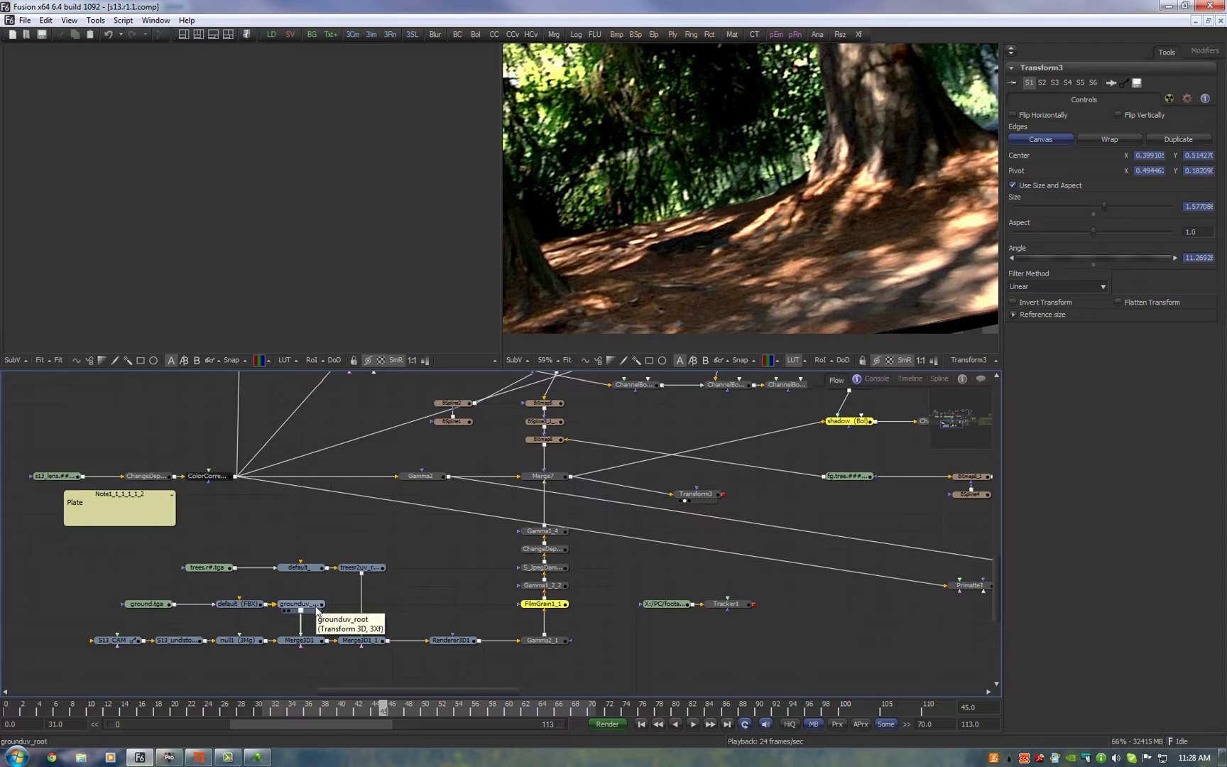
- Look over the s13.r1.1 comp's node flow around the 3D projection and shadow branches and play the shot
drag(430, 582, 377, 581)
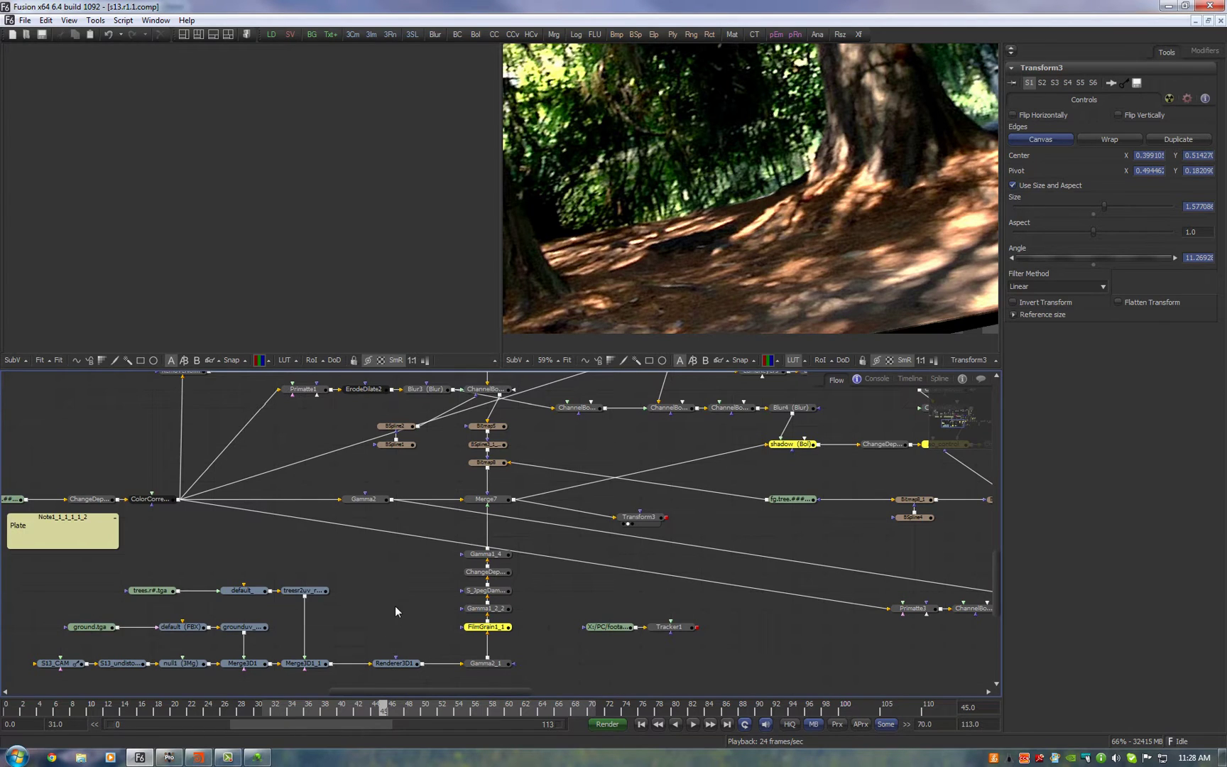
scroll(395, 610, up, 3)
scroll(517, 439, up, 3)
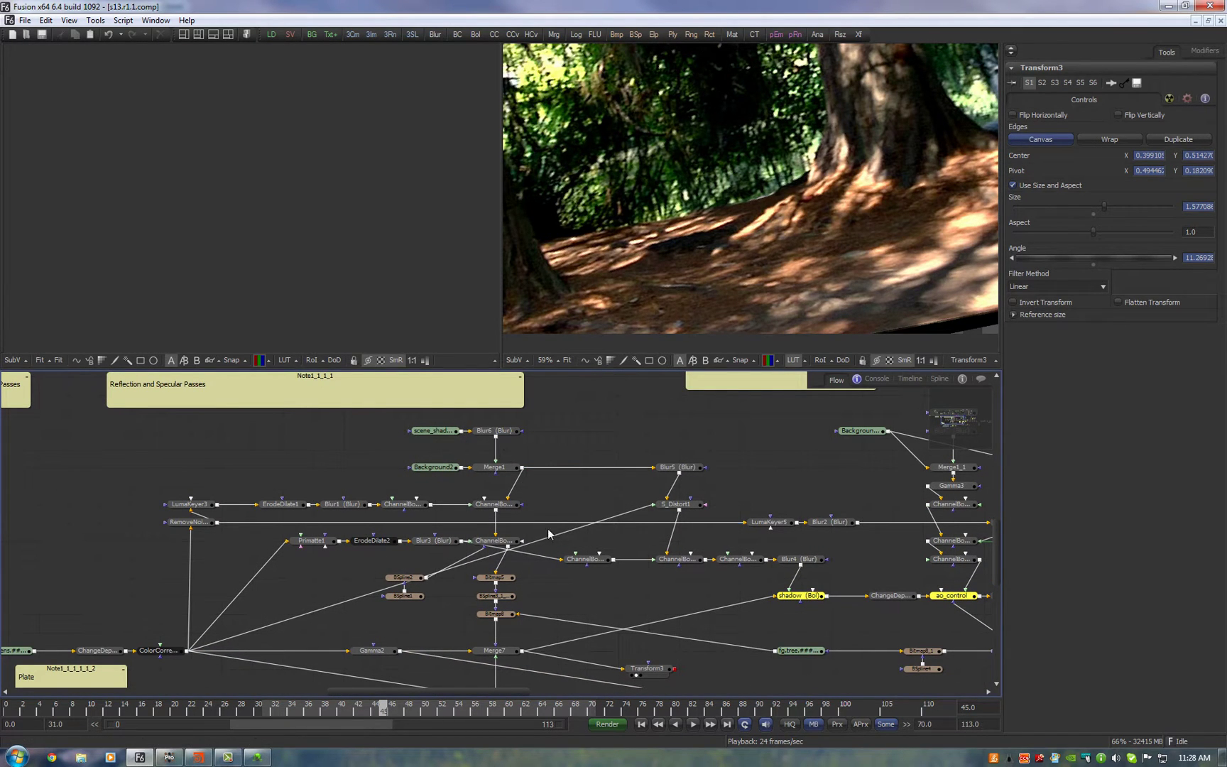
scroll(549, 534, down, 5)
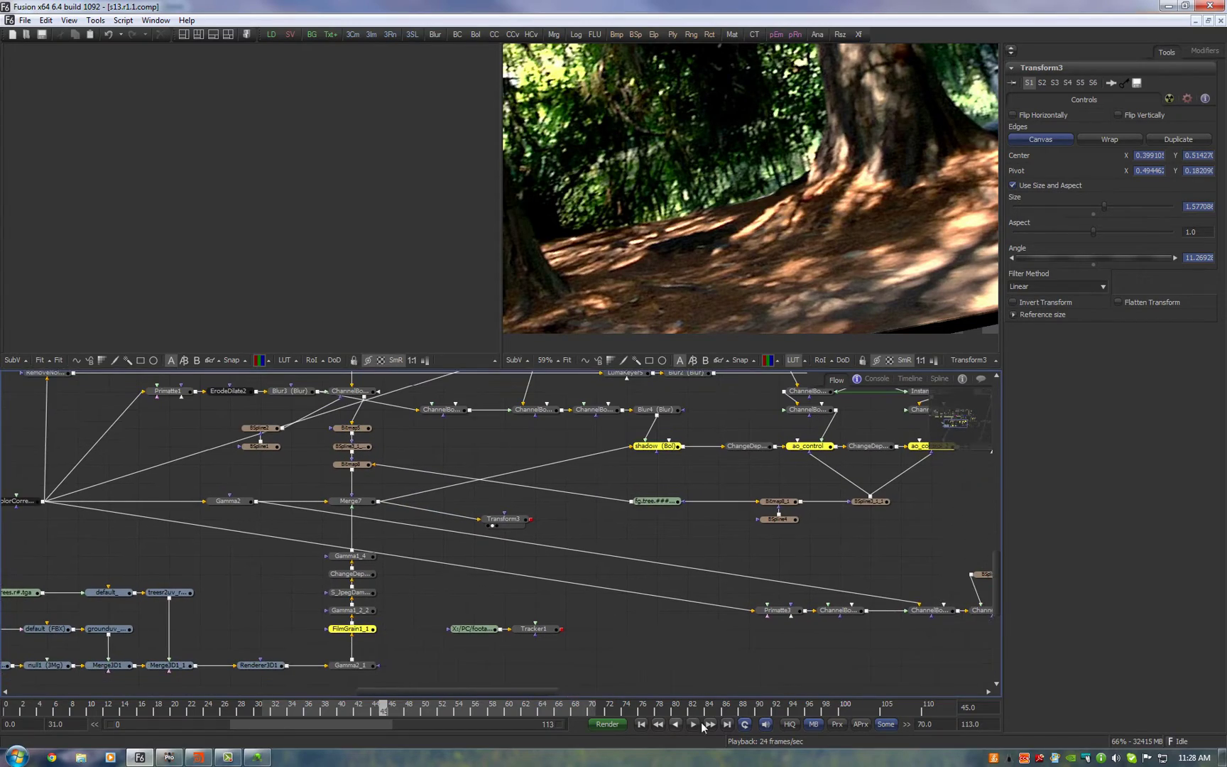
click(694, 726)
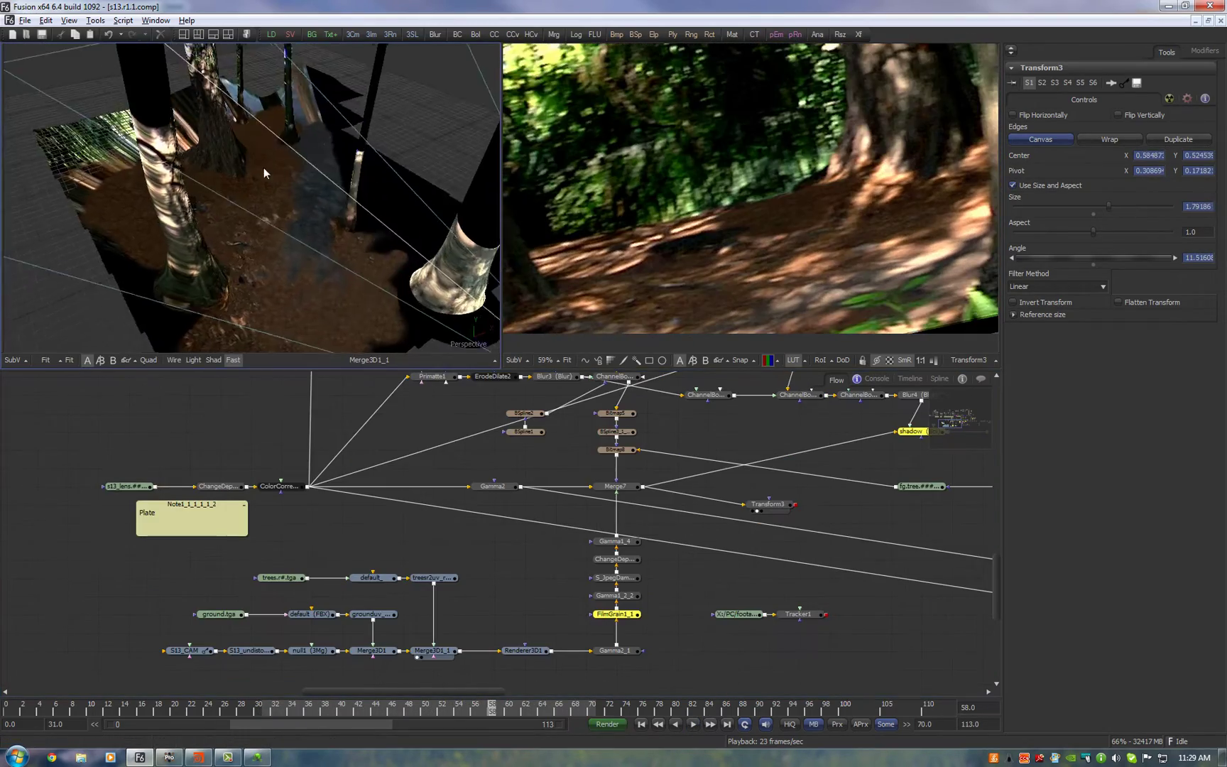
- Orbit the merged 3D projection scene, view the Renderer3D1 output and scrub to frame 53
drag(248, 152, 247, 156)
drag(534, 650, 250, 244)
drag(295, 710, 448, 712)
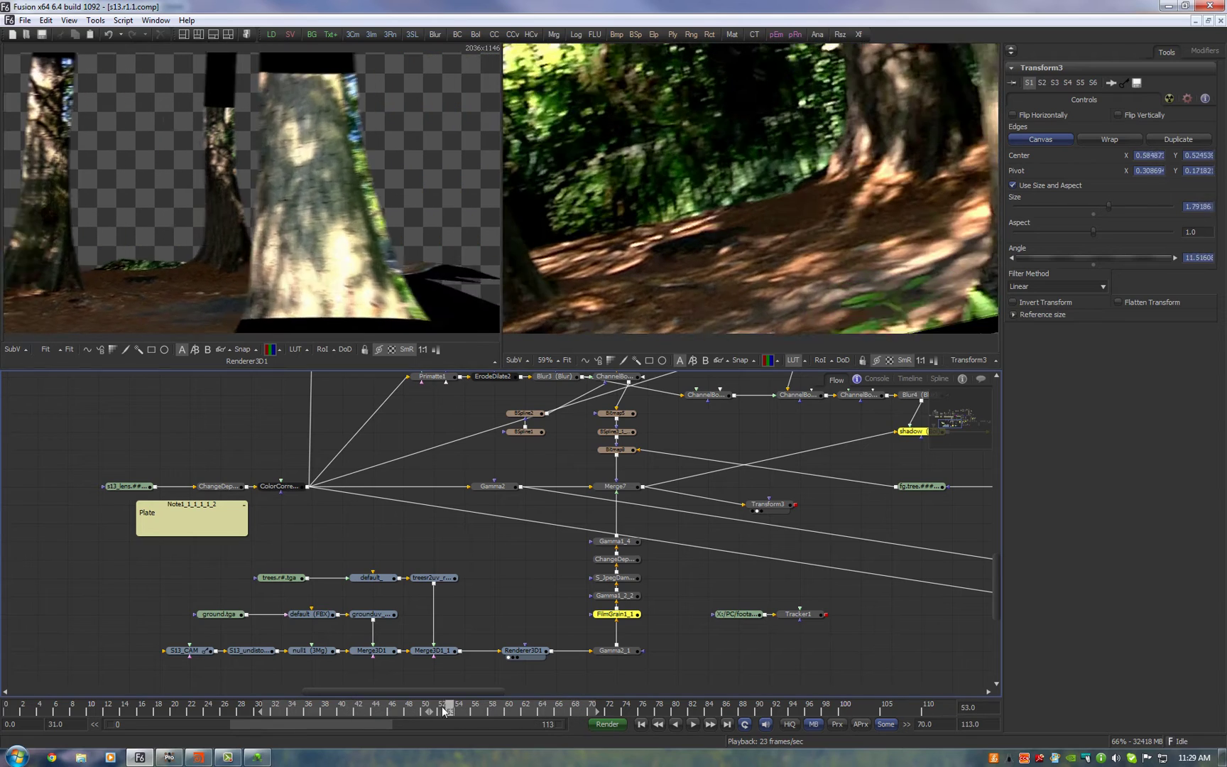
- View the scene_shadows loader pass and the Merge1 result over the black background
drag(462, 428, 489, 647)
drag(756, 535, 707, 495)
drag(532, 445, 226, 248)
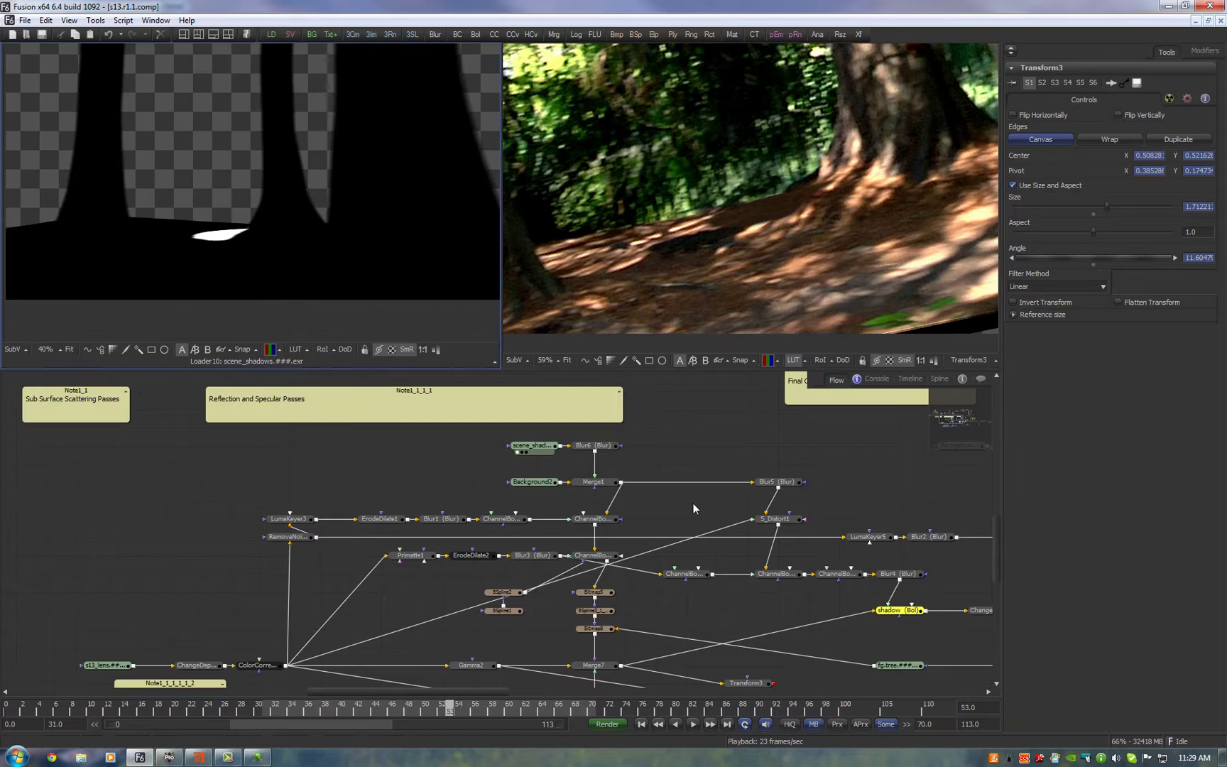
click(578, 488)
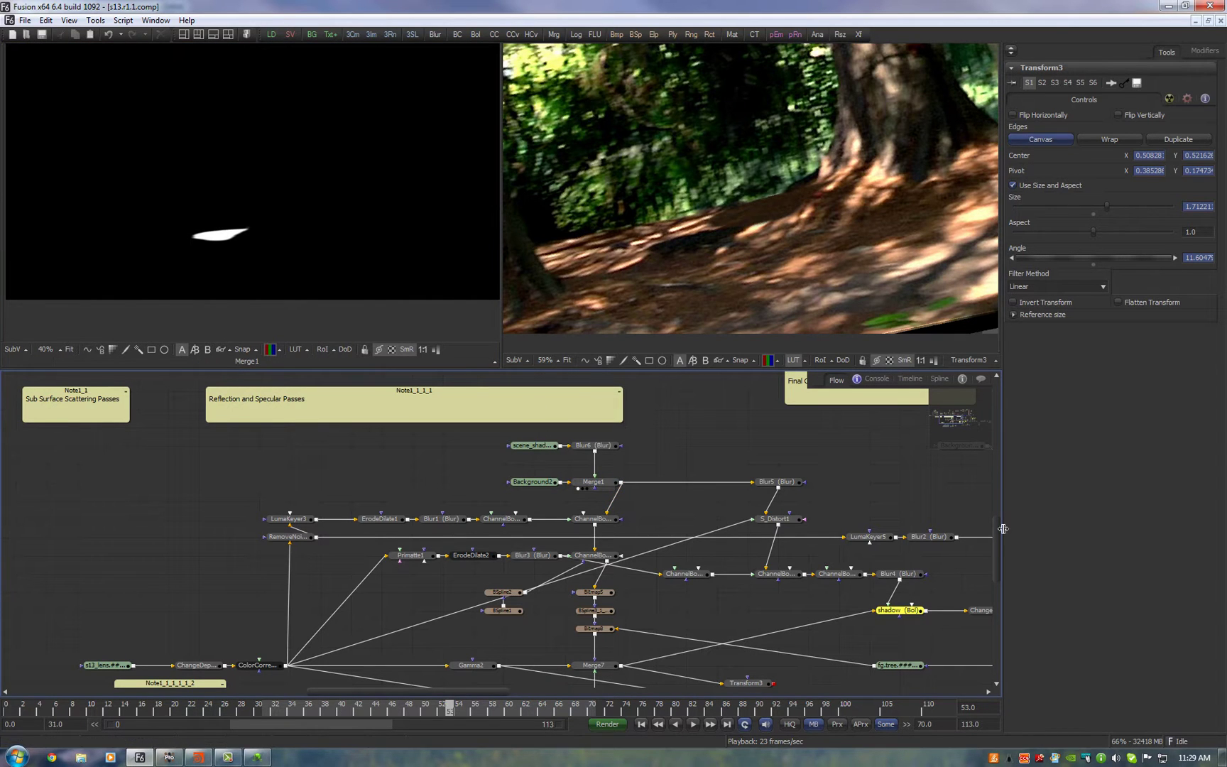
- View the matte branch outputs in turn: ColorCorrector8, Blur1, ChannelBooleans10 and the multiplied ChannelBooleans9, zooming in on the shadow matte
scroll(625, 529, down, 1)
drag(254, 638, 284, 220)
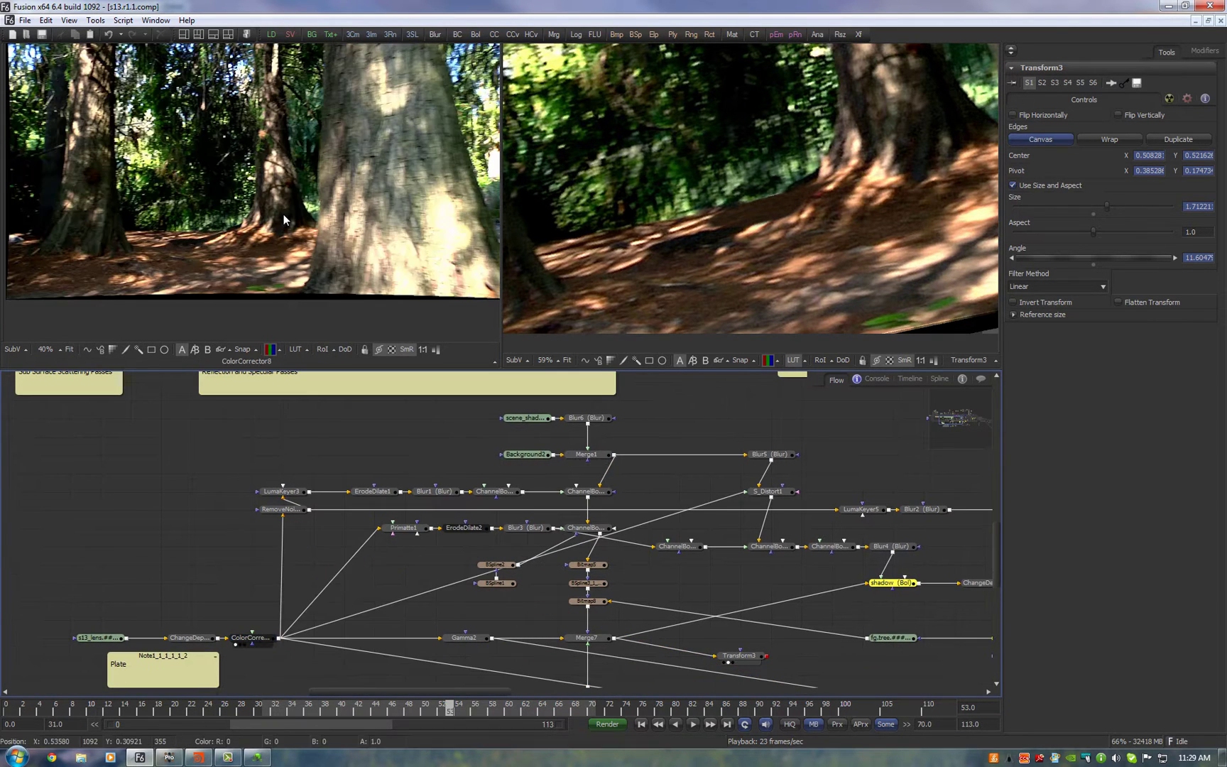
click(419, 498)
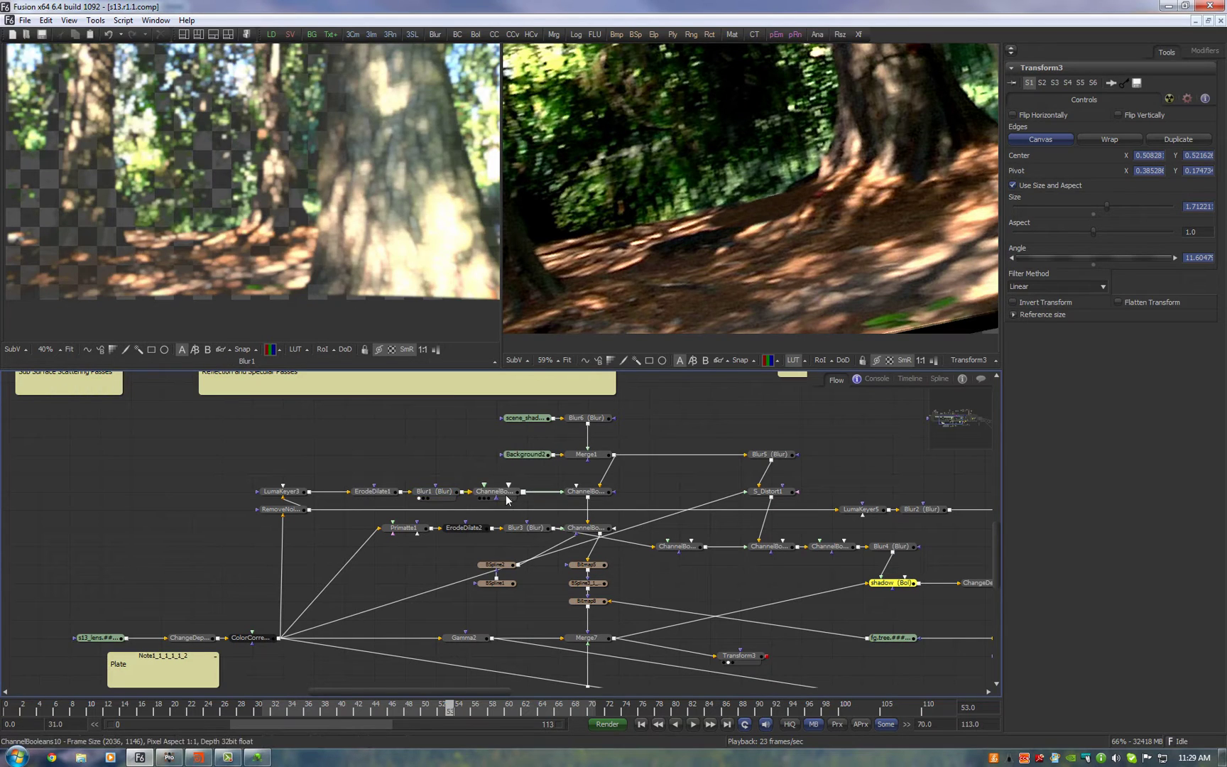
drag(505, 495, 290, 252)
key(1)
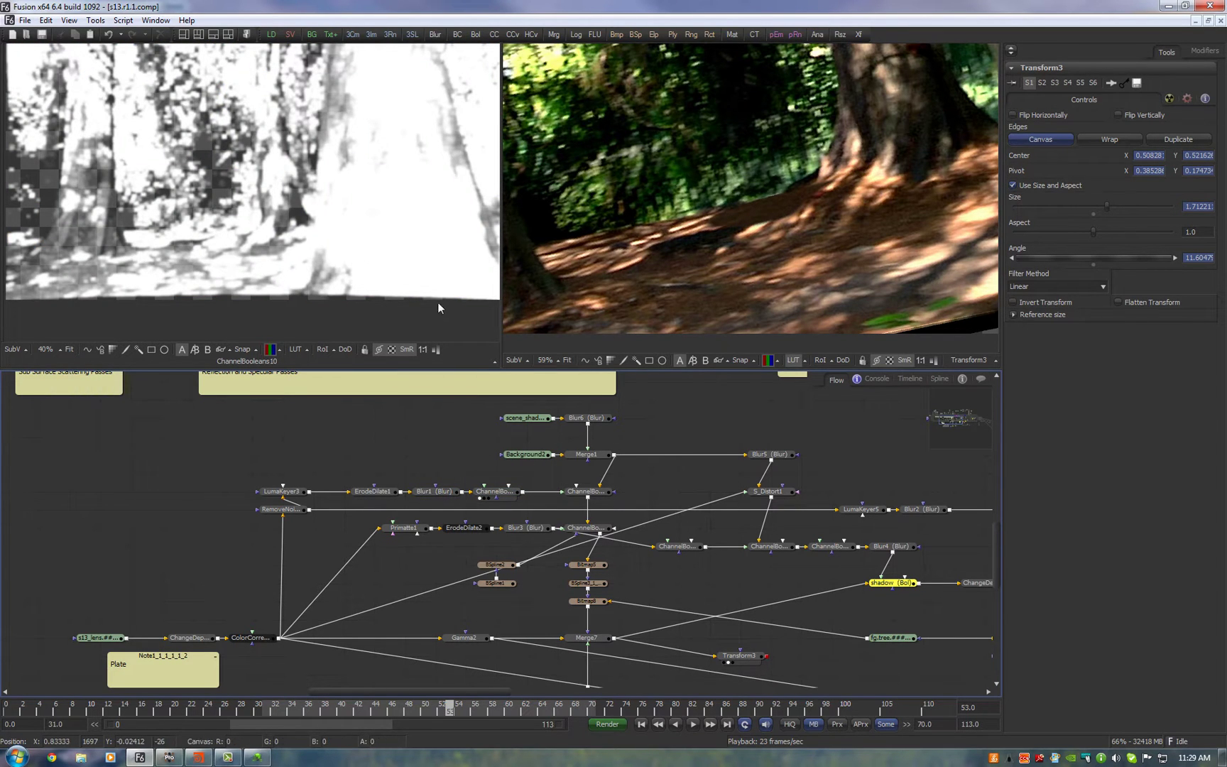
scroll(673, 455, right, 1)
drag(565, 493, 342, 222)
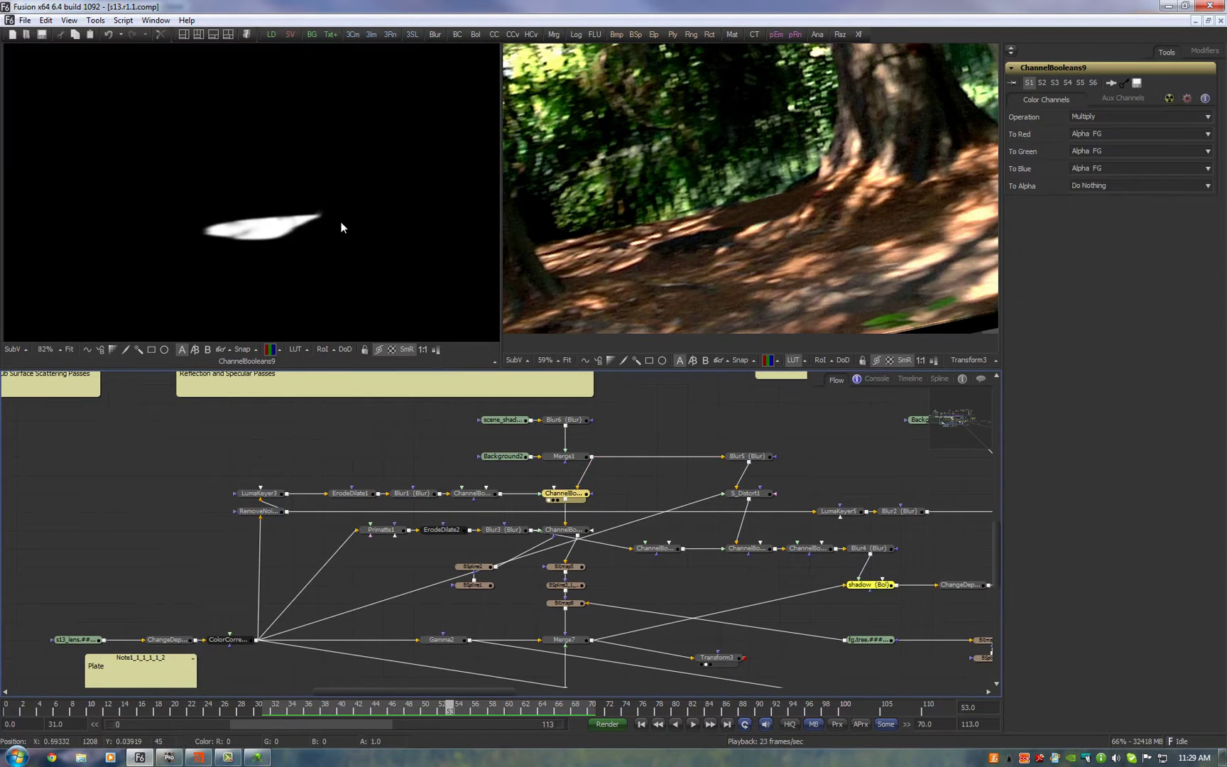
scroll(237, 237, up, 3)
- View the rendered clean ground through the Gamma2_1 and FilmGrain1_1 nodes
drag(634, 591, 563, 408)
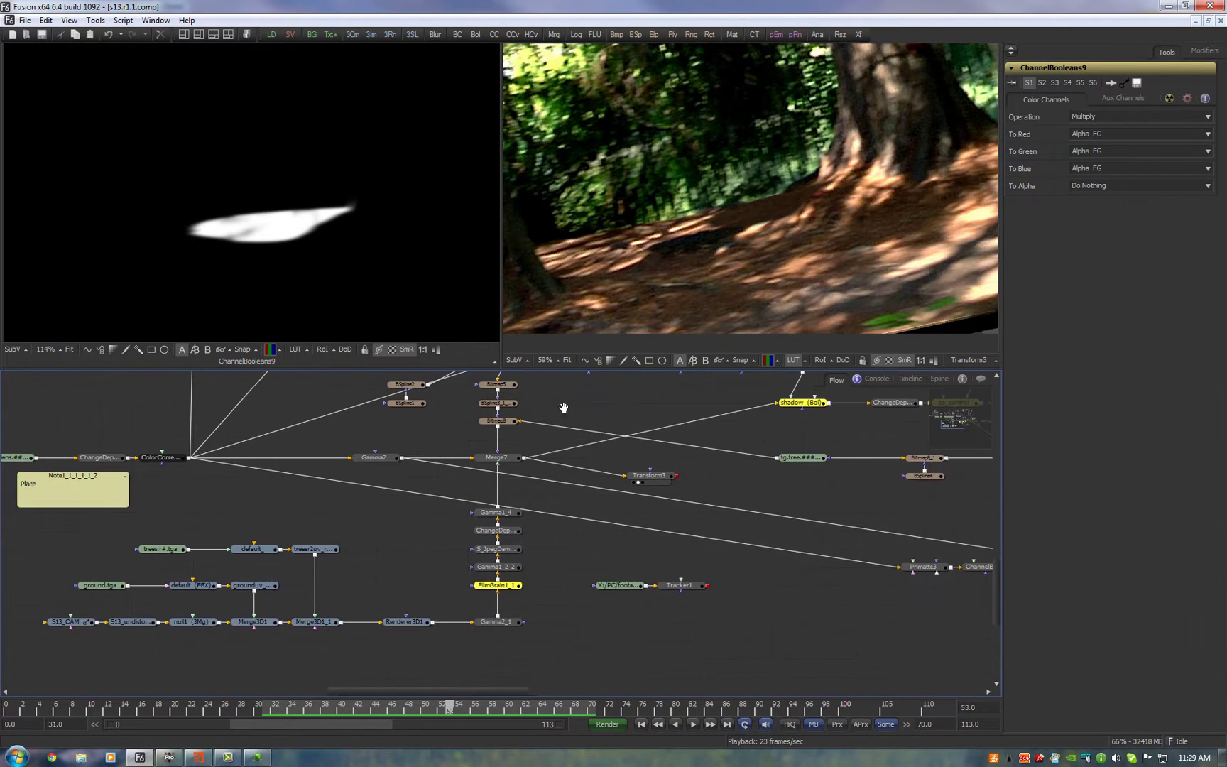
drag(507, 628, 274, 195)
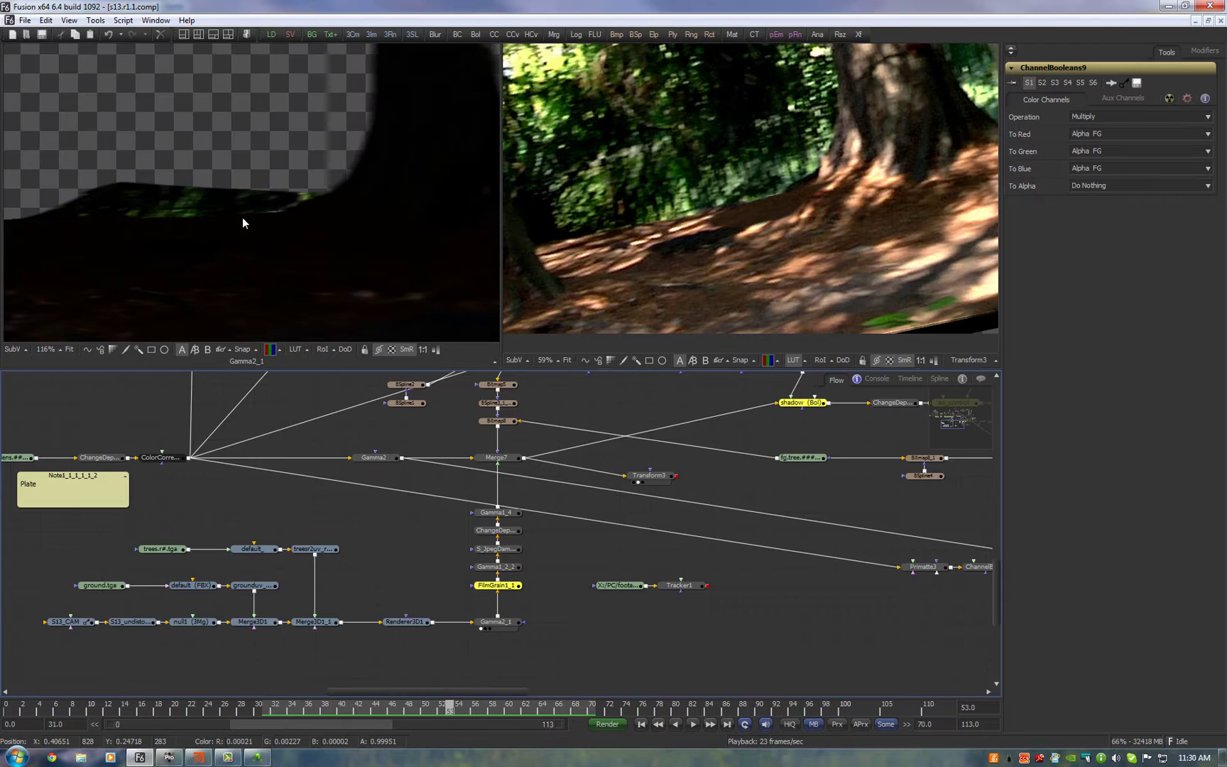
drag(510, 621, 747, 236)
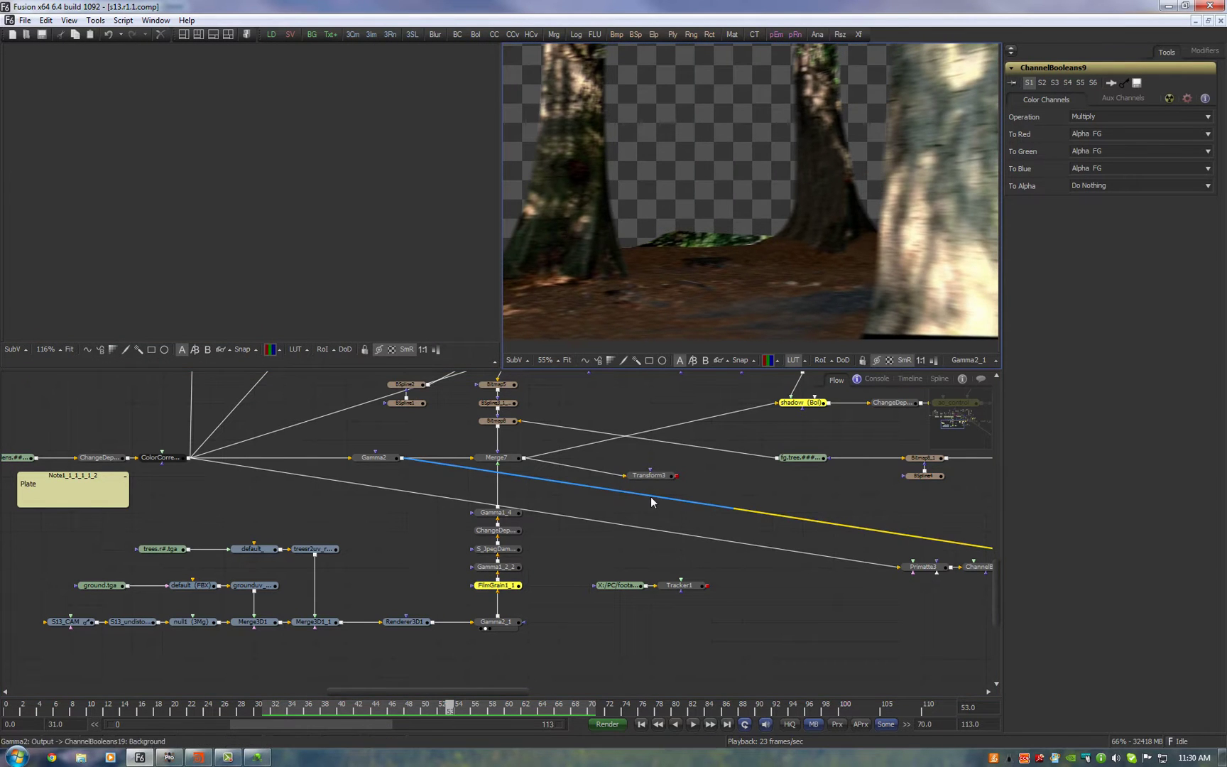
drag(507, 587, 784, 291)
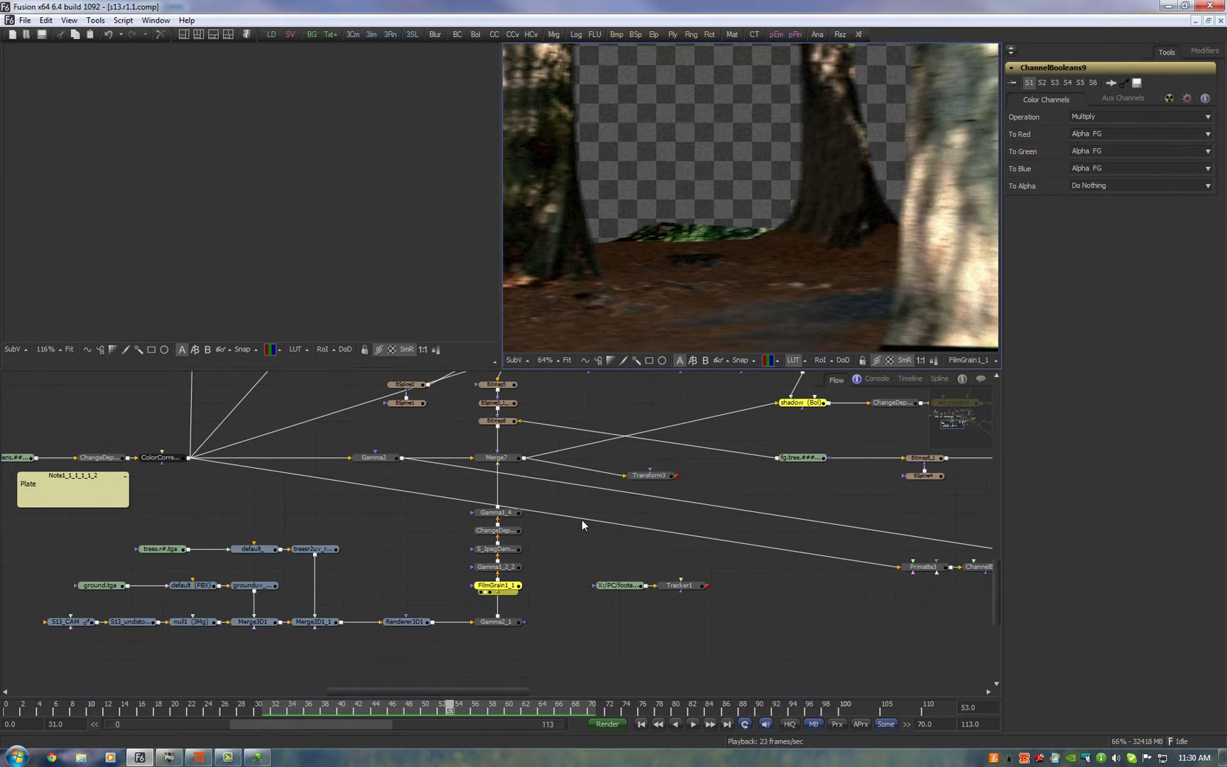
- View the Gamma1_2_2, S_JpegDamage1_1, ChangeDepth5 and Gamma1_4 outputs in sequence and zoom in on the ground
click(486, 573)
click(516, 554)
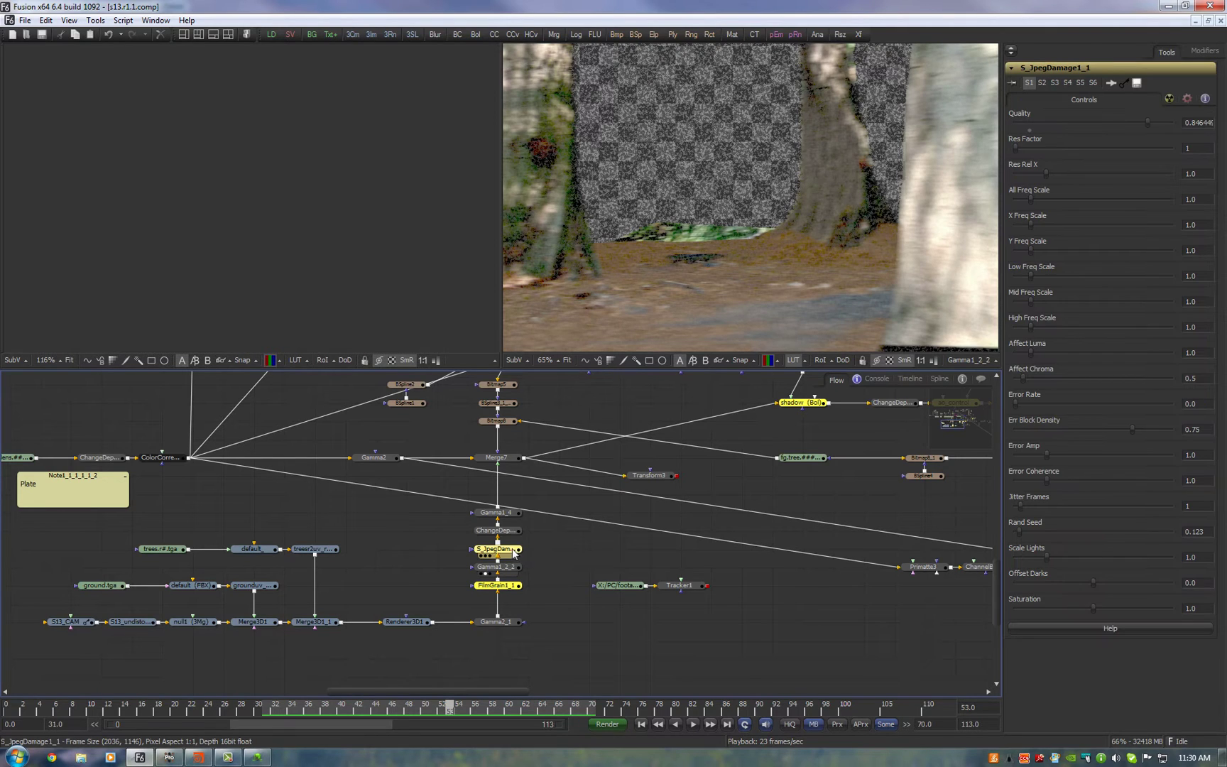
key(2)
click(512, 532)
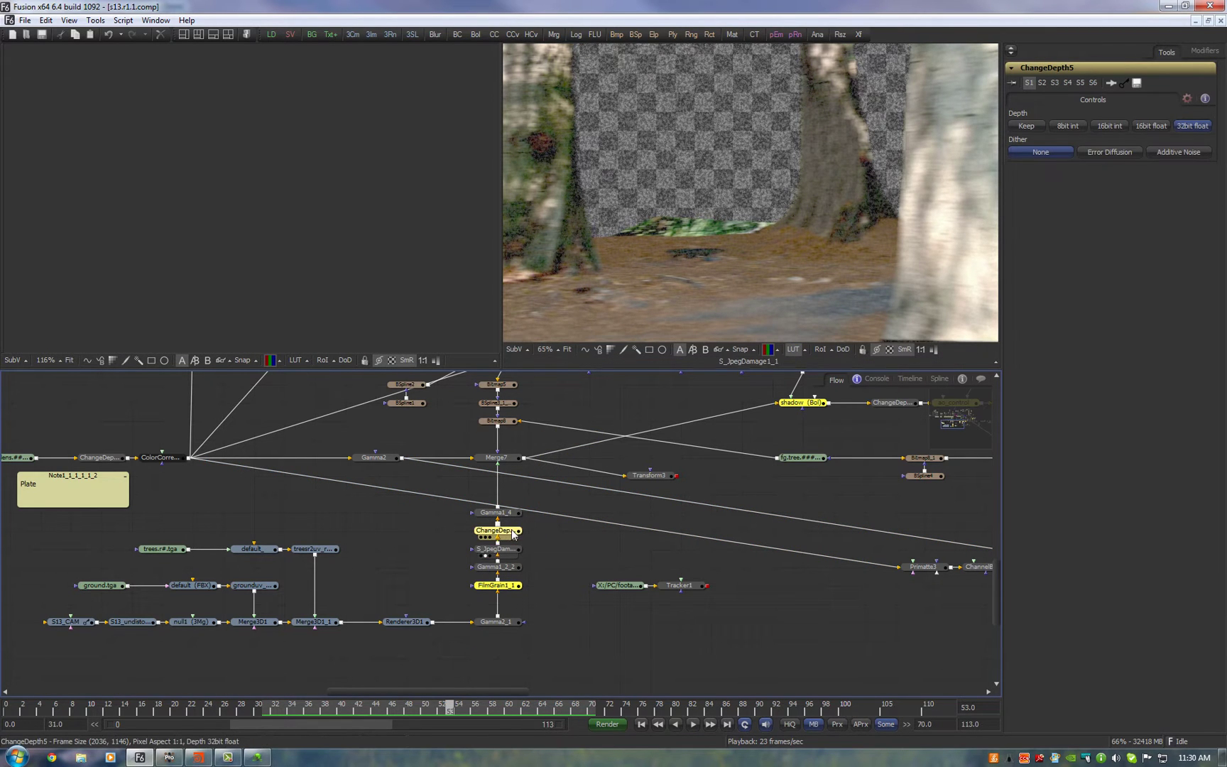
key(2)
click(497, 512)
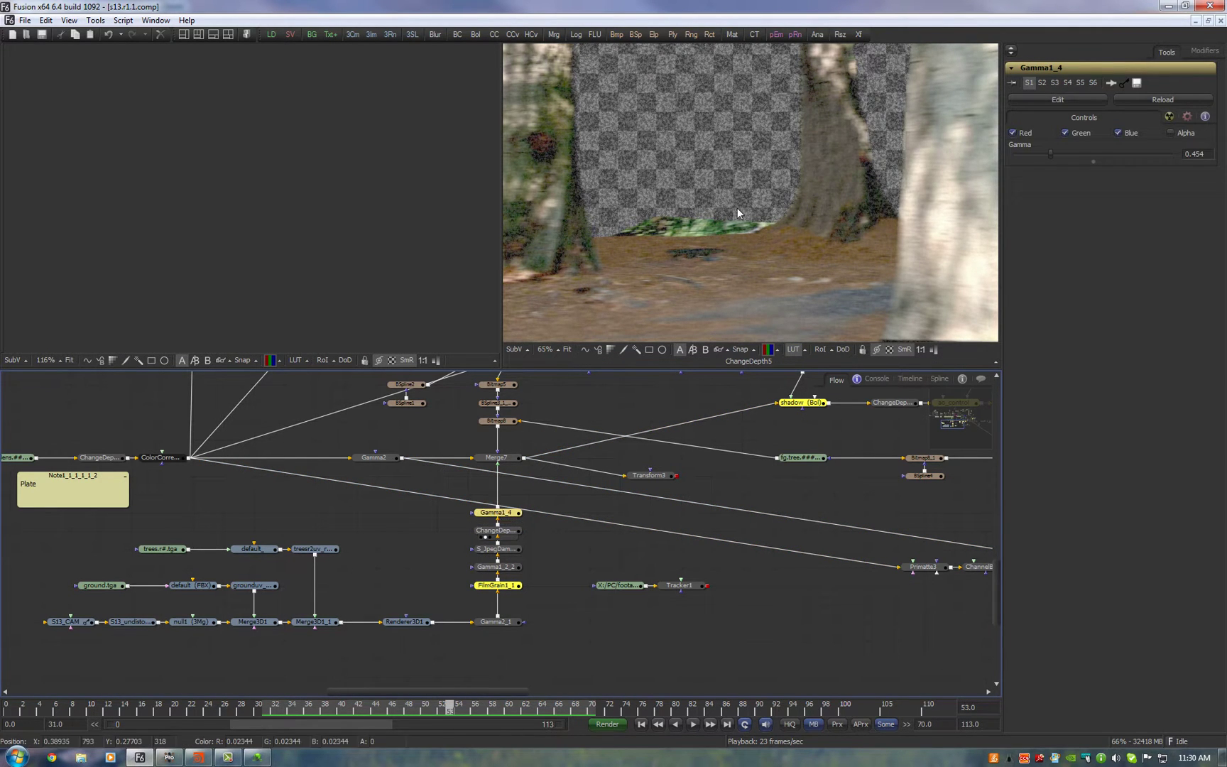
key(2)
scroll(764, 245, up, 4)
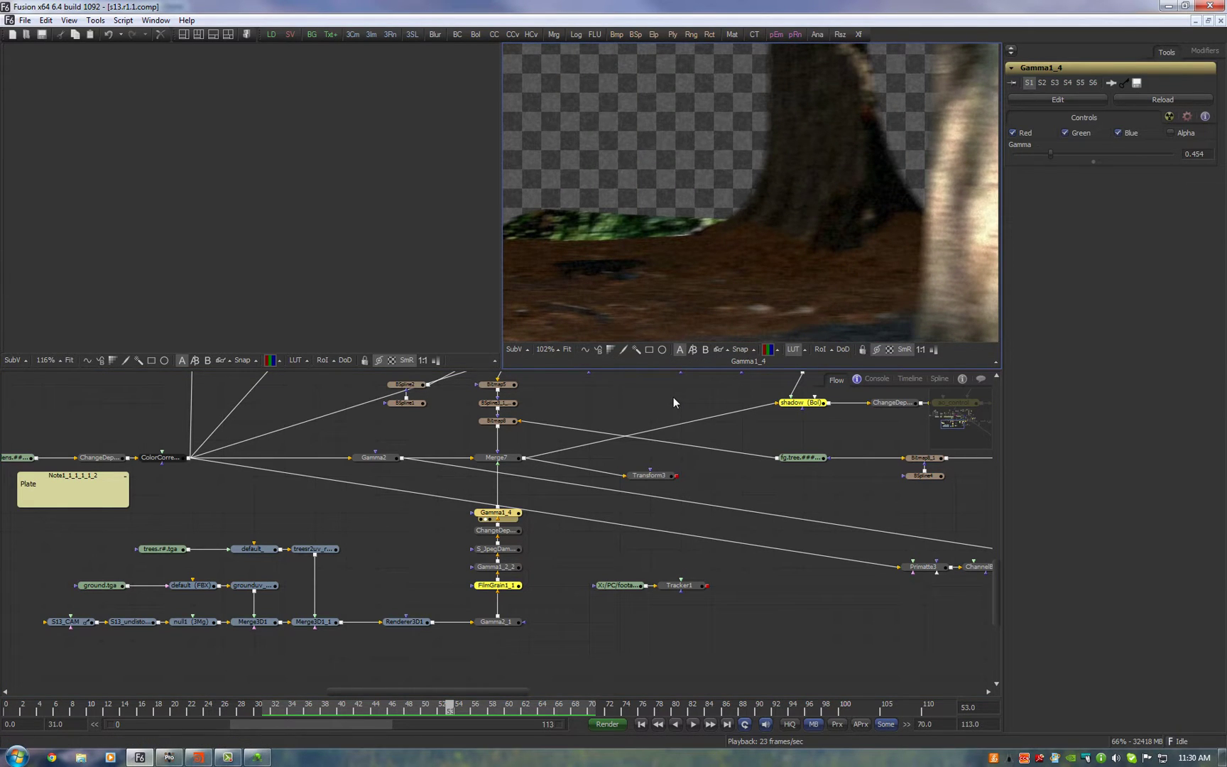
- View Merge7's inputs in turn, the Gamma2 plate, the Gamma1_4 clean ground and the Bitmap8 mask, and display the merged result
drag(545, 432, 589, 575)
click(555, 603)
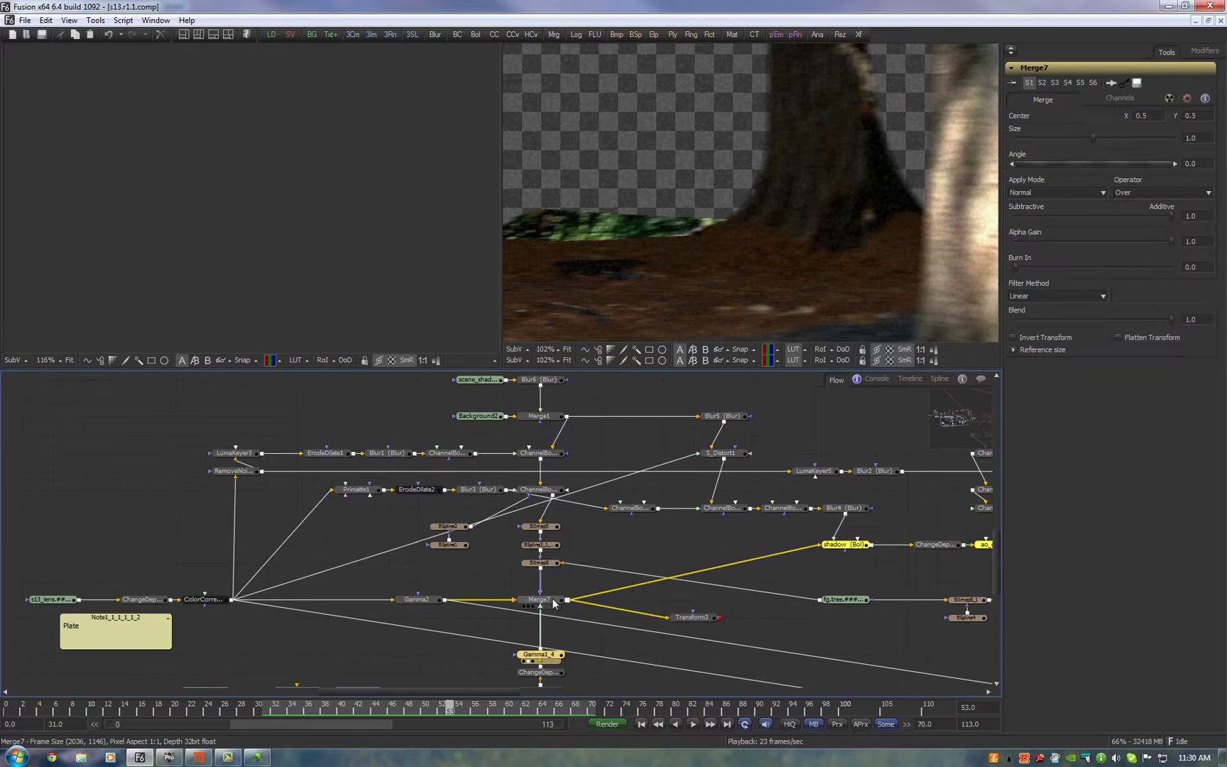
drag(428, 595, 693, 244)
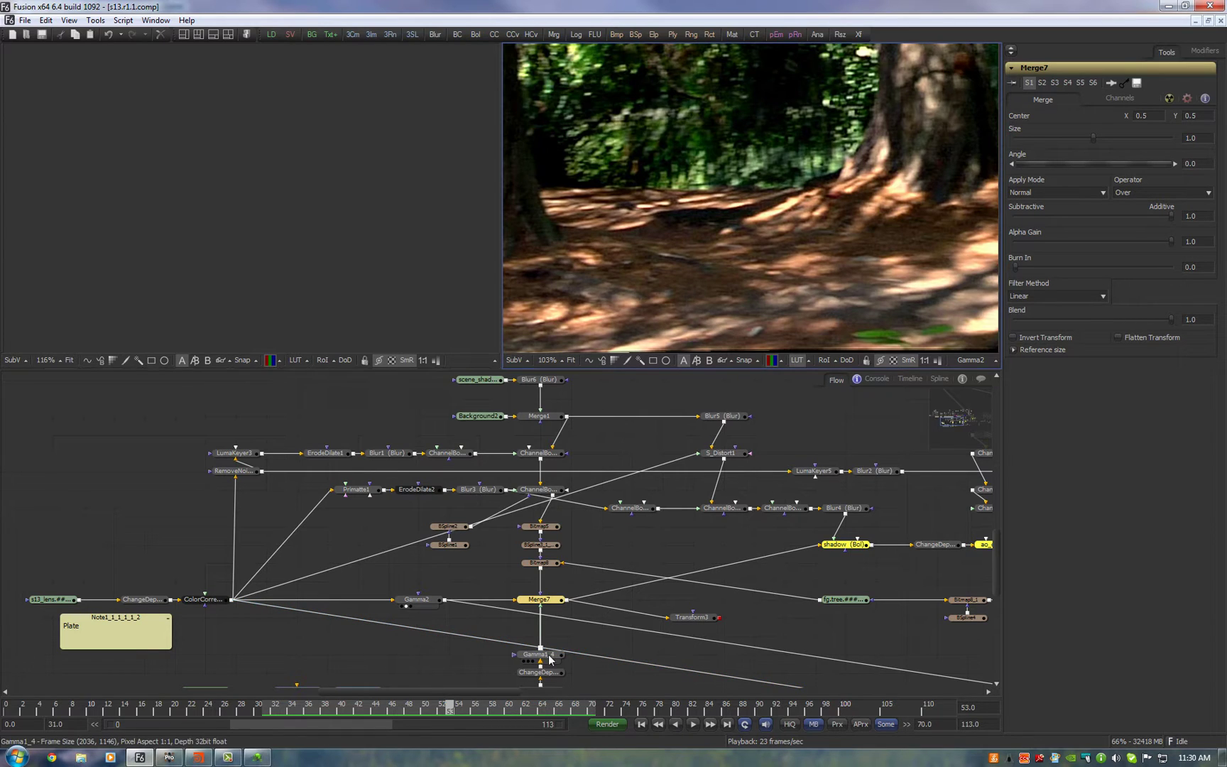
drag(551, 659, 702, 151)
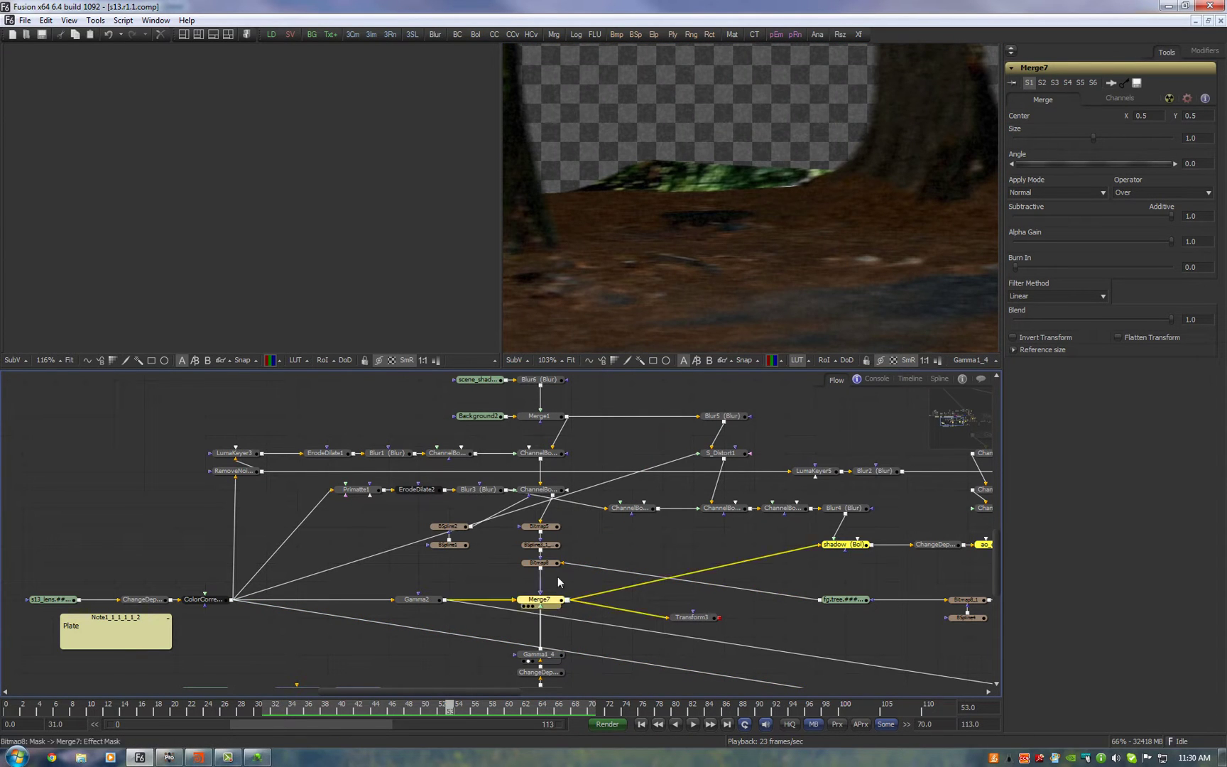
drag(551, 562, 710, 195)
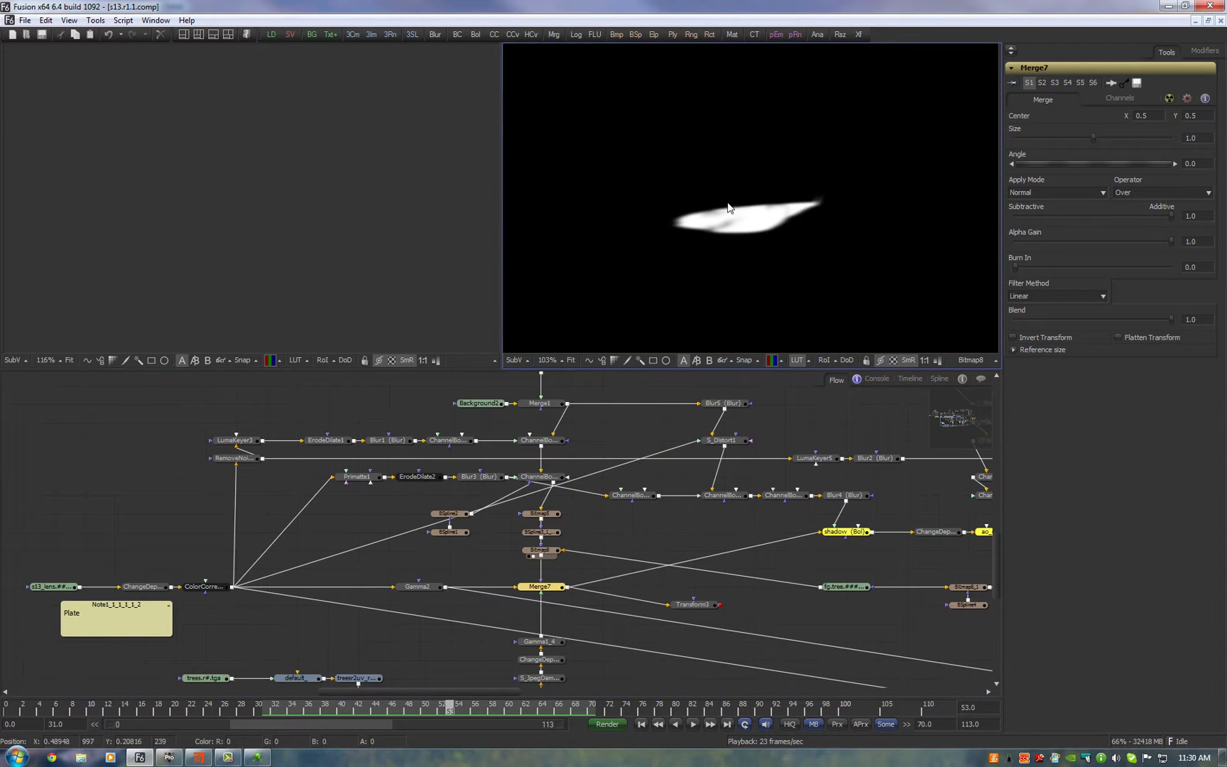
drag(541, 586, 693, 224)
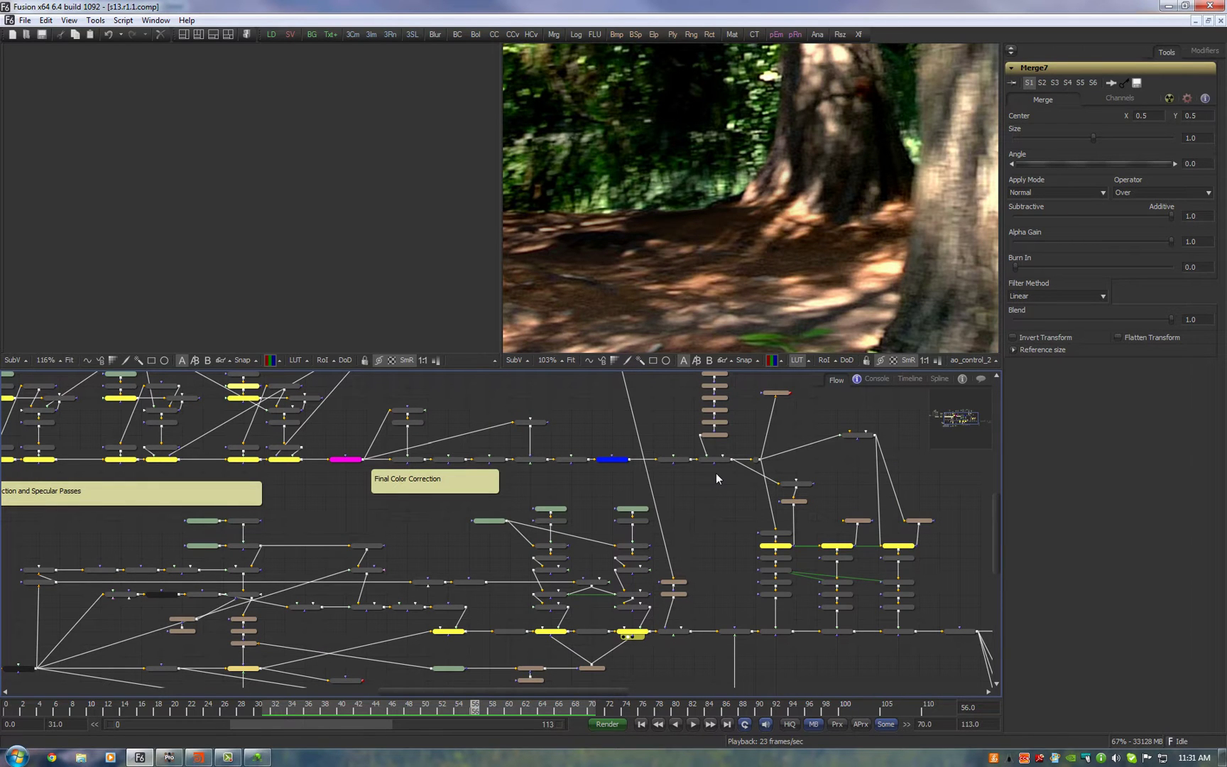
- Go to the start of the creature's render-pass branch and view the alpha pass
drag(188, 481, 920, 556)
drag(443, 501, 560, 558)
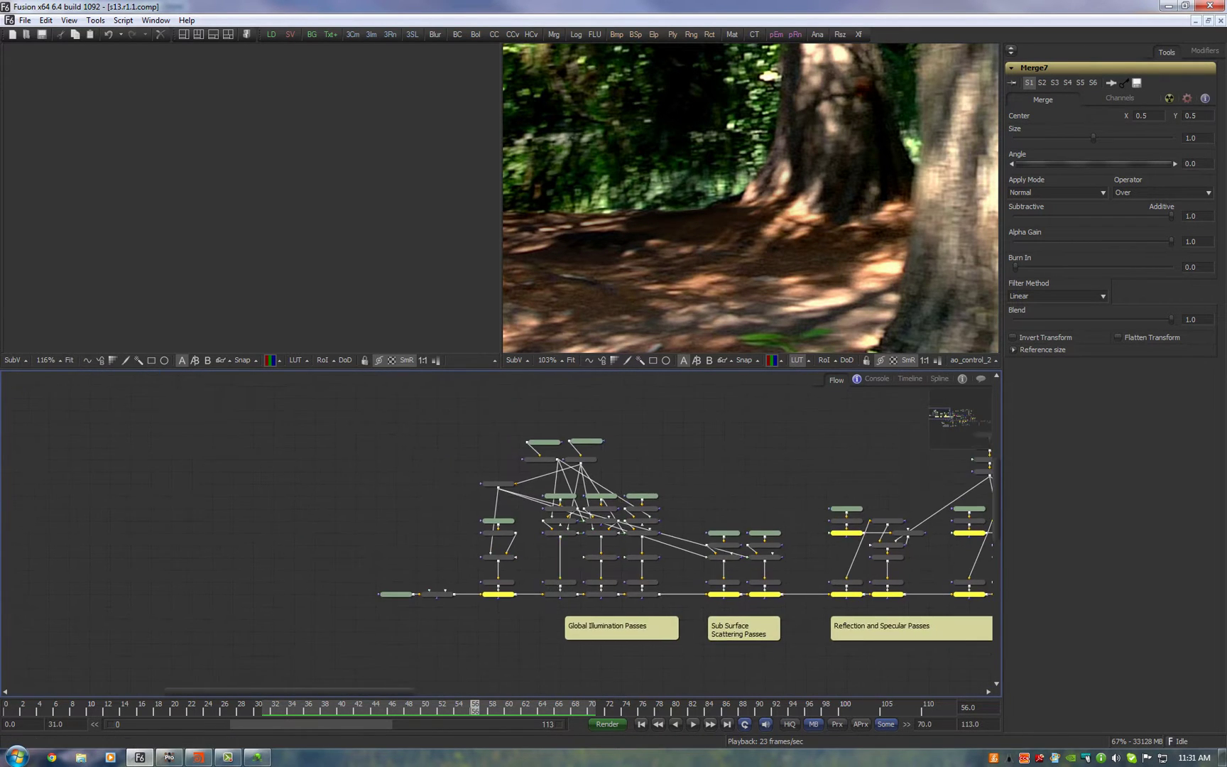
scroll(414, 531, up, 2)
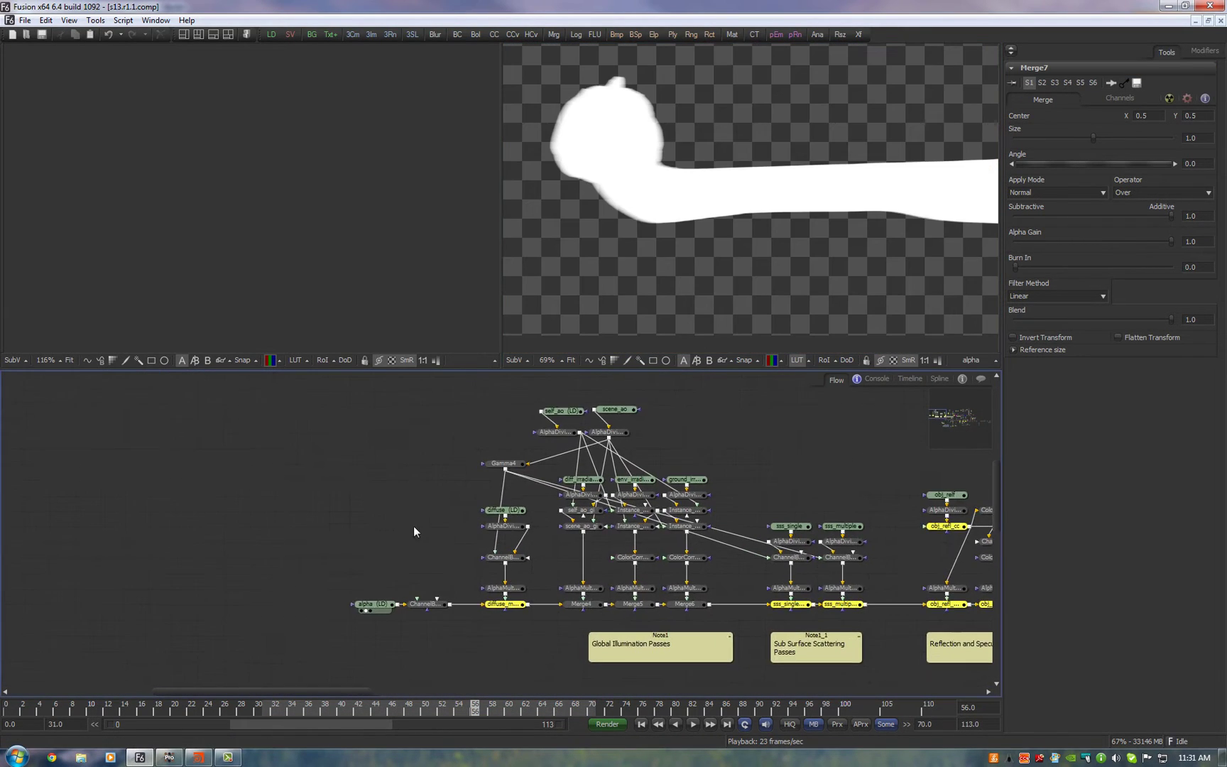
drag(414, 531, 331, 545)
- View the diffuse merge and the Merge4, Merge5 and Merge6 outputs that add the global illumination passes
drag(732, 465, 615, 482)
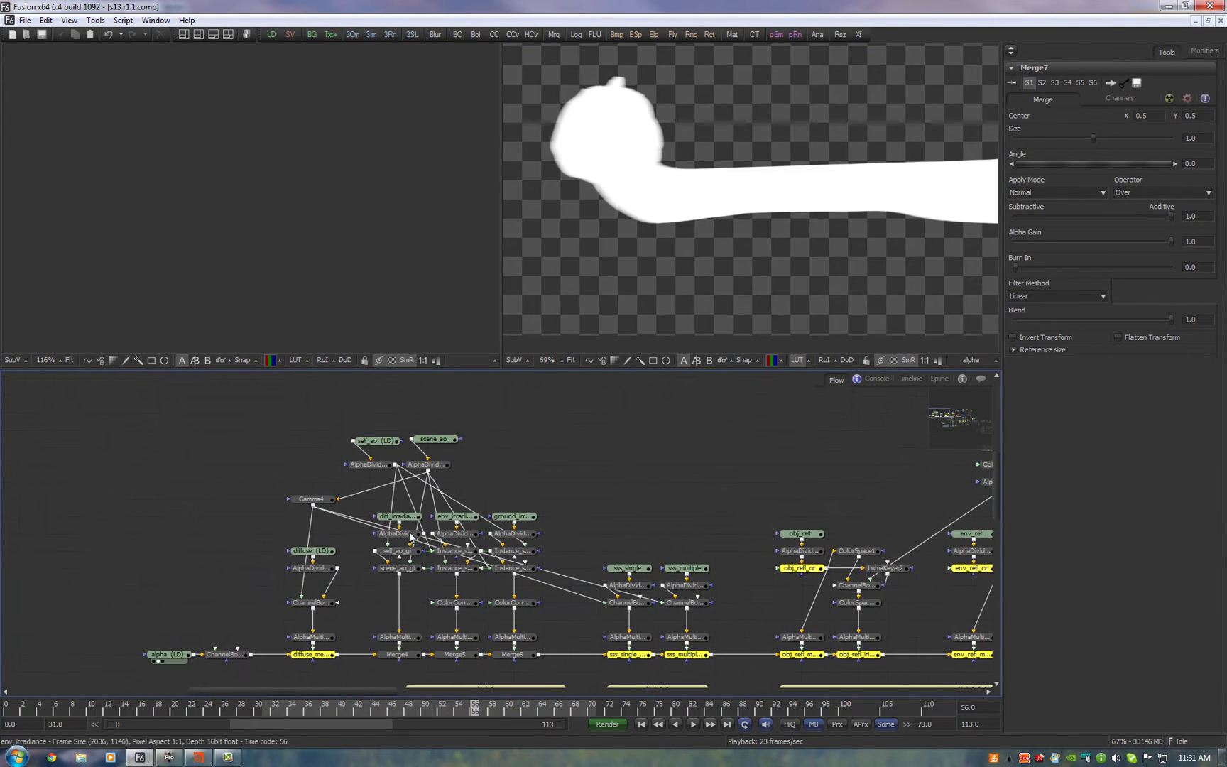
click(302, 661)
drag(674, 267, 700, 265)
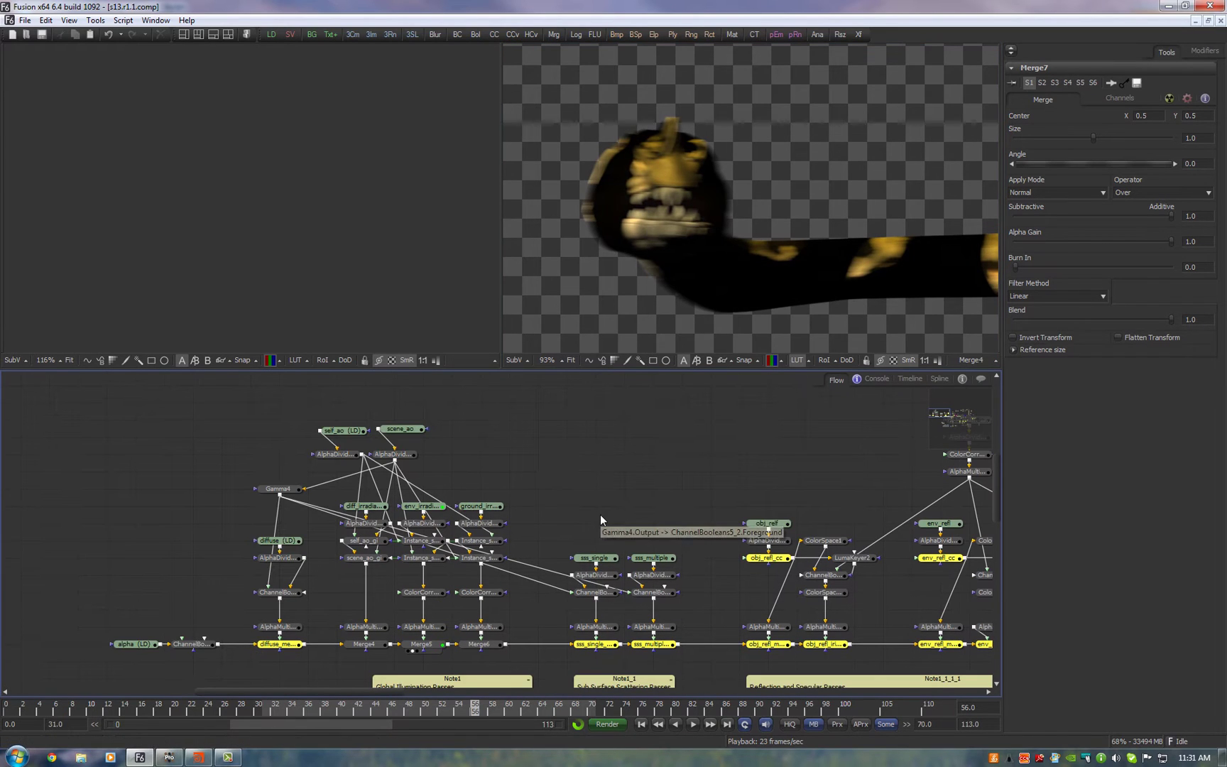
click(470, 651)
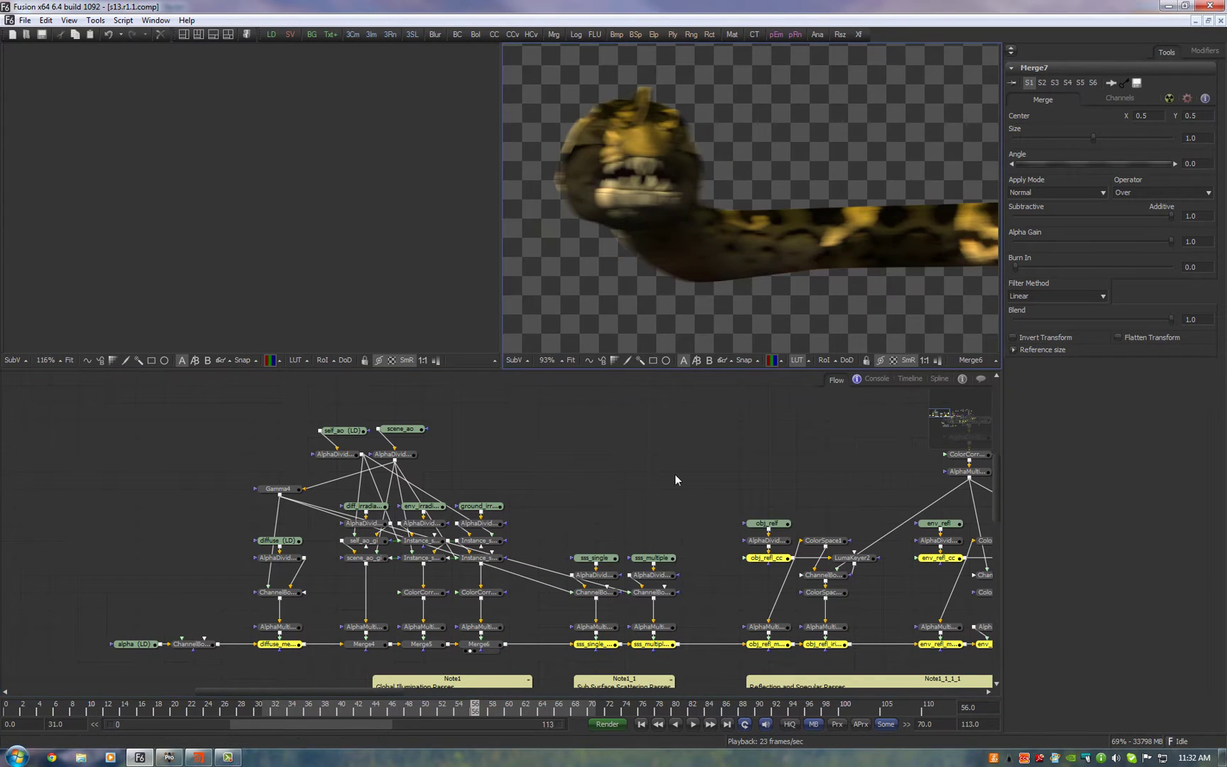
- View the sss_multiple subsurface scattering pass and its merge onto the creature
drag(675, 474, 573, 450)
click(552, 534)
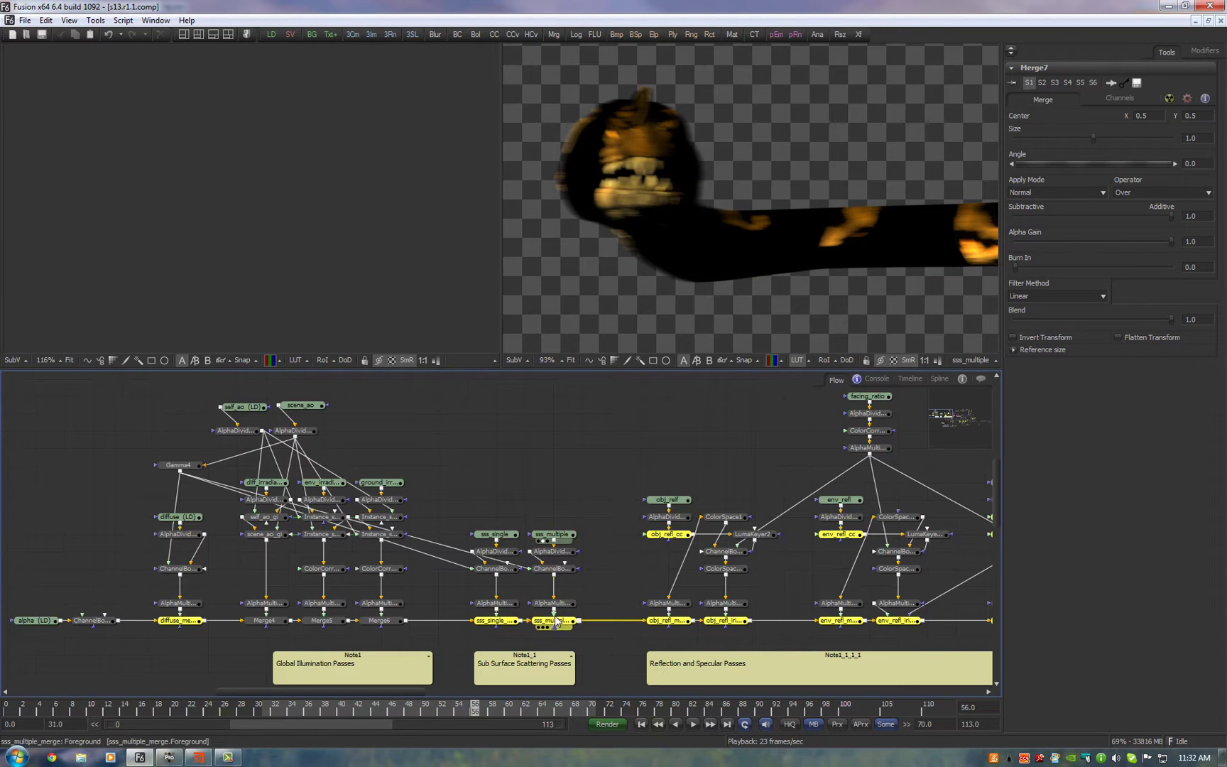
drag(554, 620, 667, 313)
- View the obj_refl reflection pass on the creature and its merged result
drag(716, 436, 655, 197)
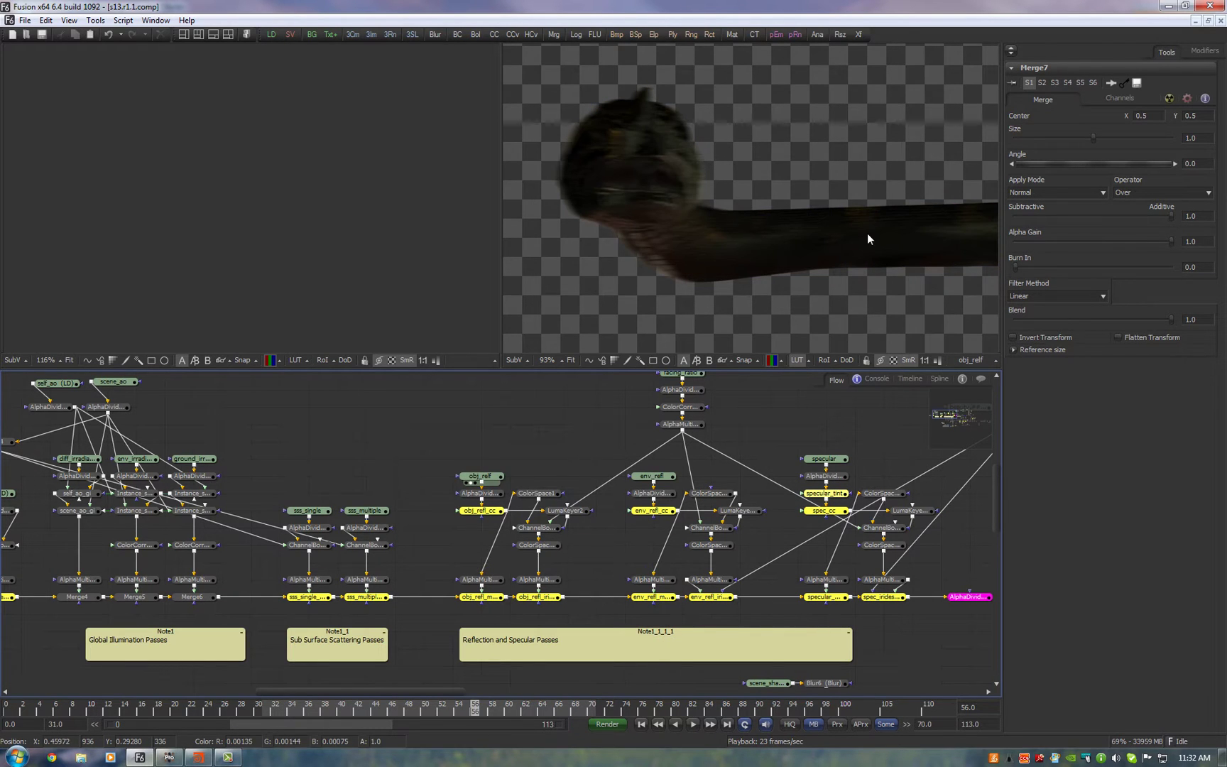
mouse_move(868, 234)
mouse_down()
mouse_move(705, 235)
mouse_move(863, 229)
mouse_up()
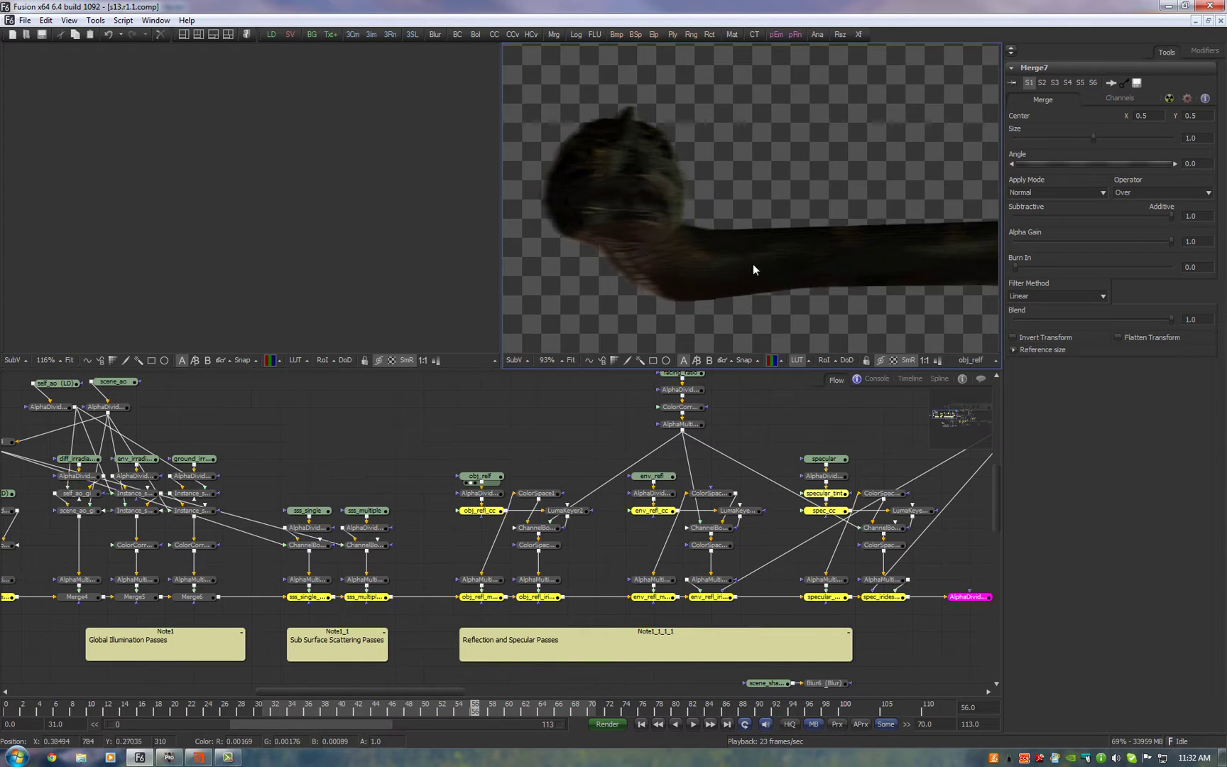
drag(490, 597, 594, 305)
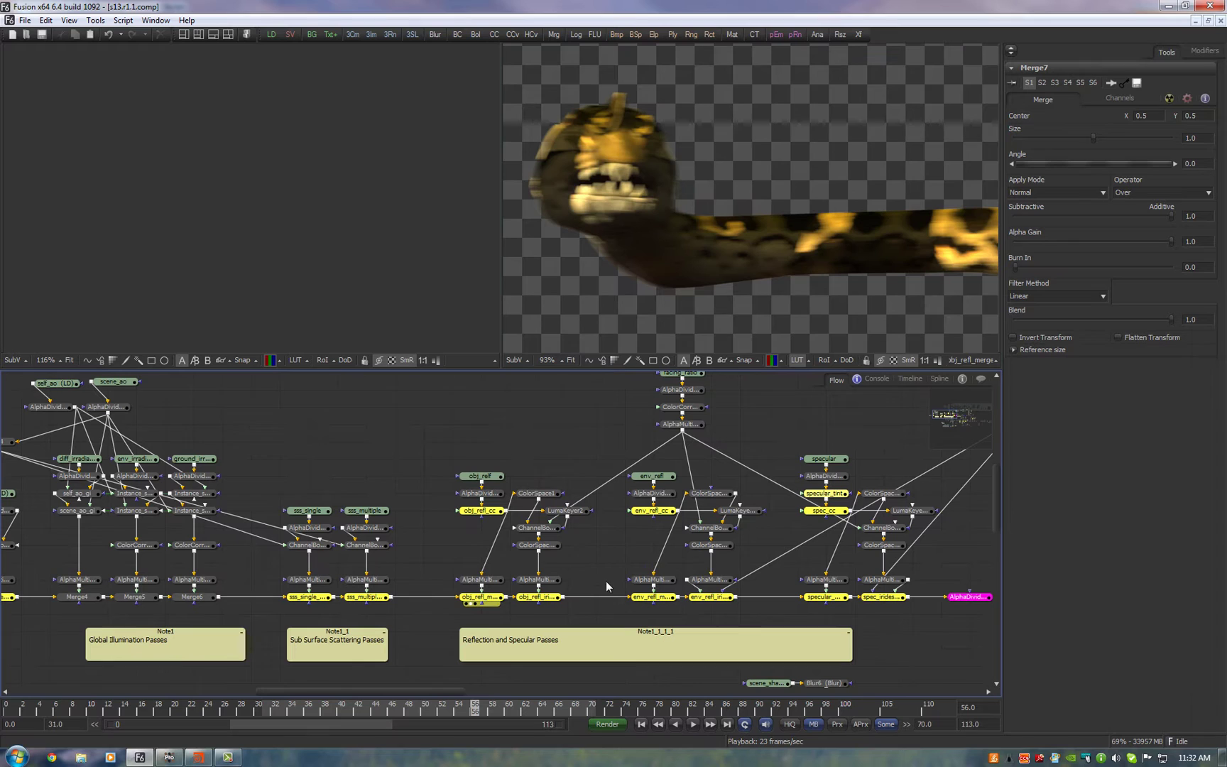
- View the facing_ratio branch's AlphaMultiply output that feeds the iridescence setups
drag(580, 457, 519, 502)
drag(626, 418, 664, 213)
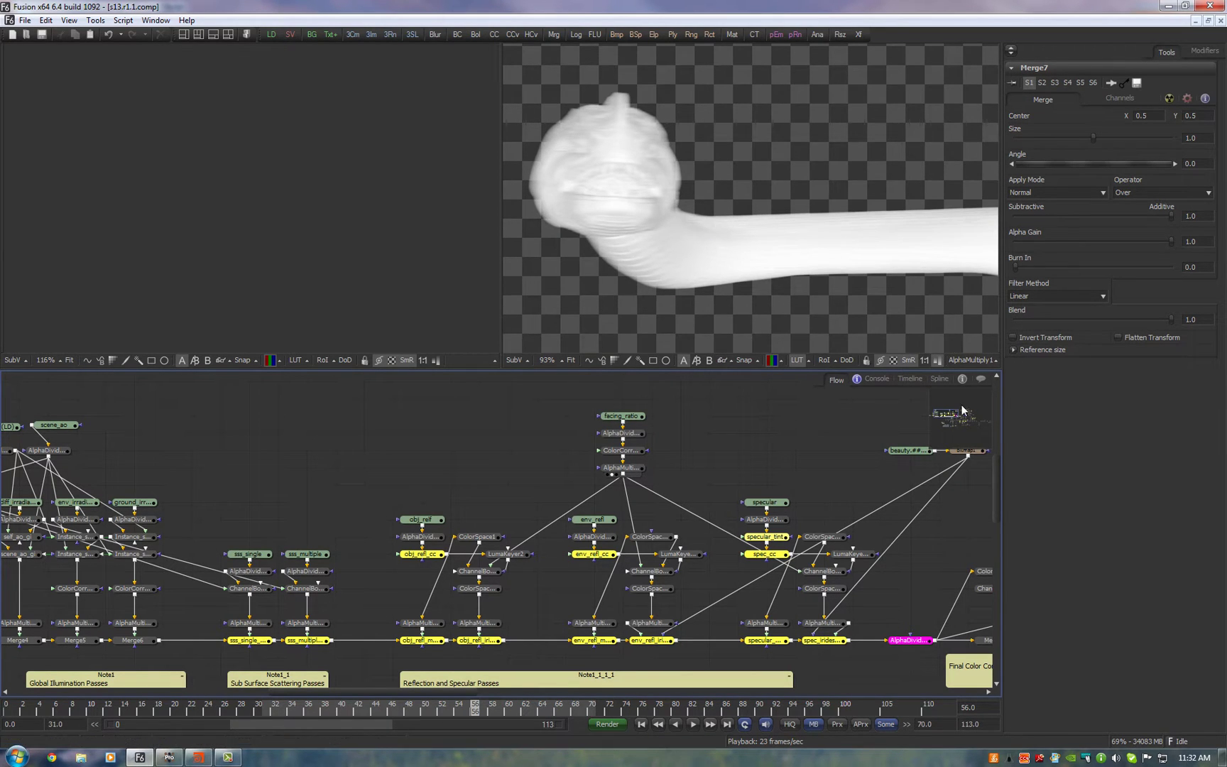
click(937, 361)
- Trace the object reflection iridescence through obj_refl_cc, ColorSpace1, ChannelBooleans3 and ColorSpace1_1, and examine the tinted reflections
drag(720, 457, 765, 438)
click(461, 541)
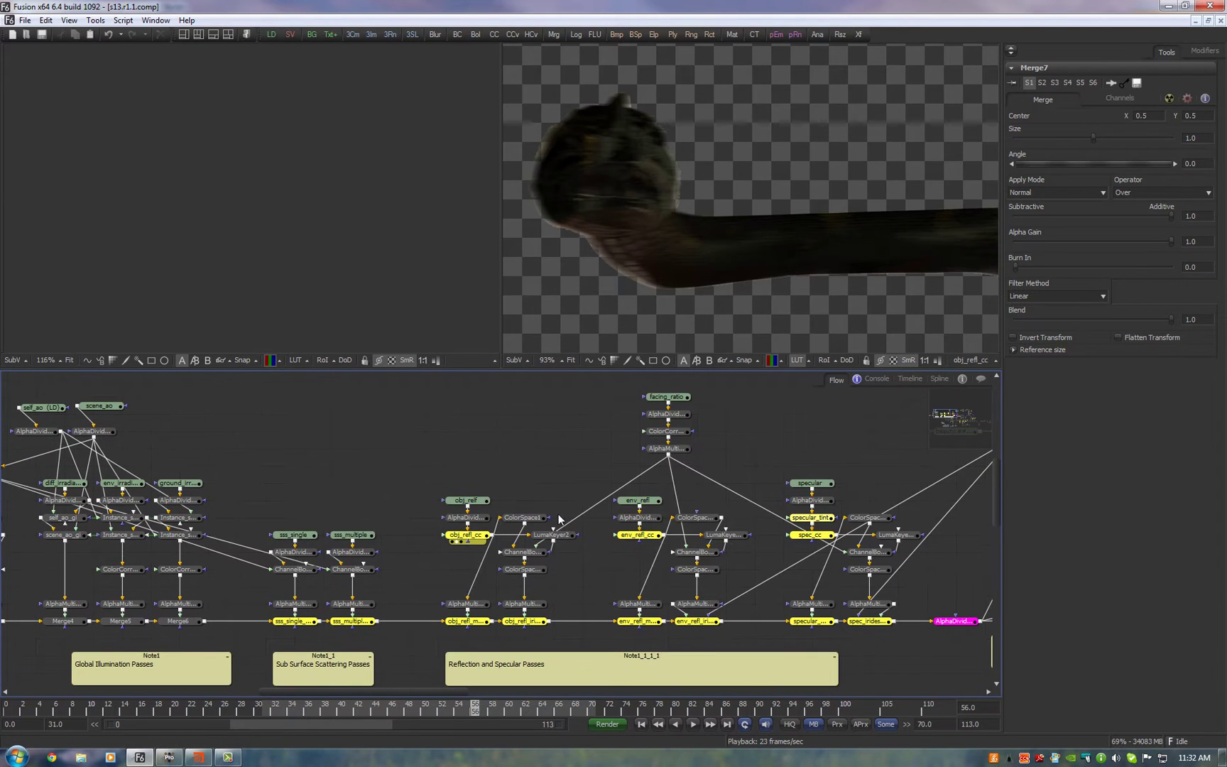
drag(523, 518, 670, 244)
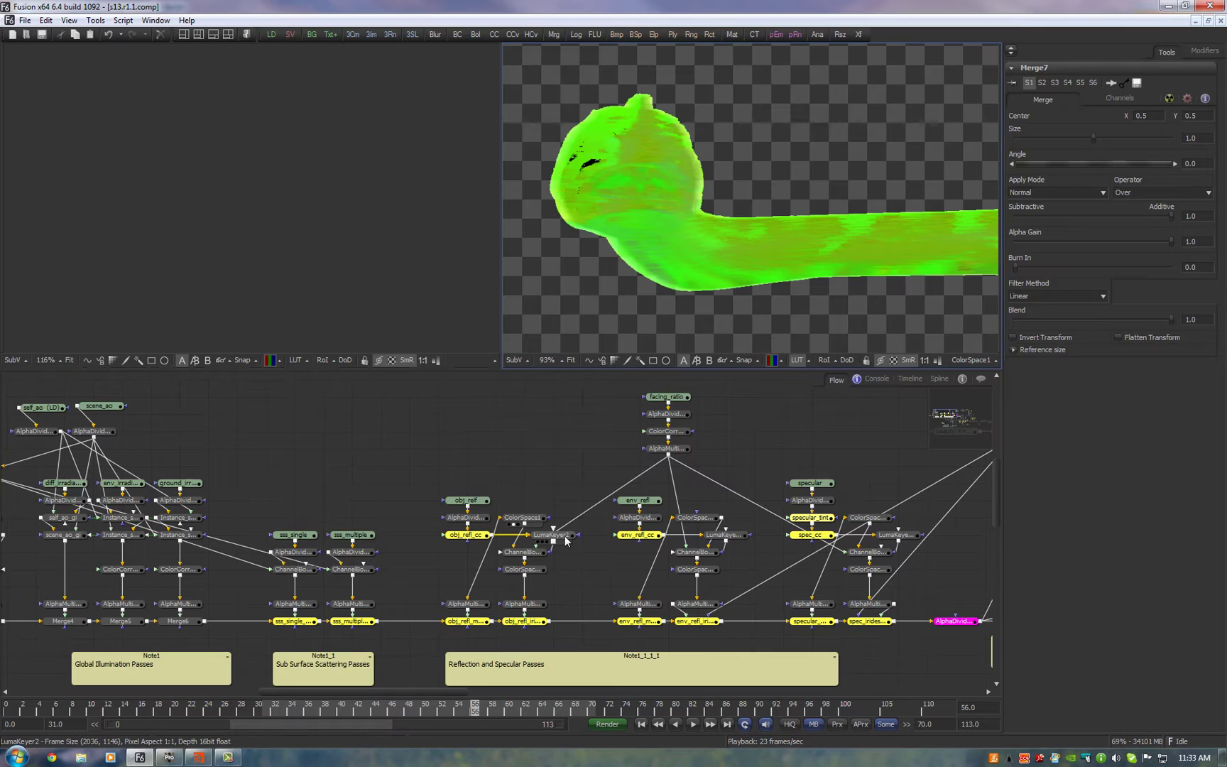
drag(524, 552, 678, 198)
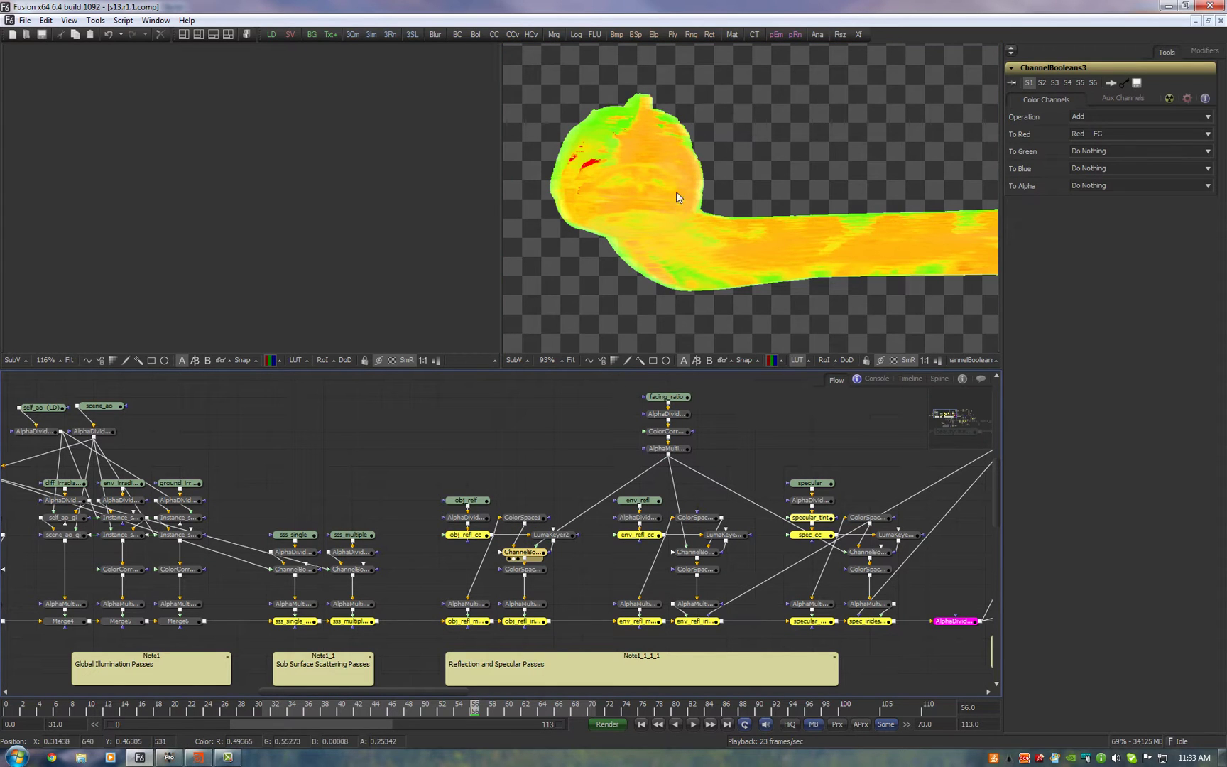
drag(526, 569, 684, 154)
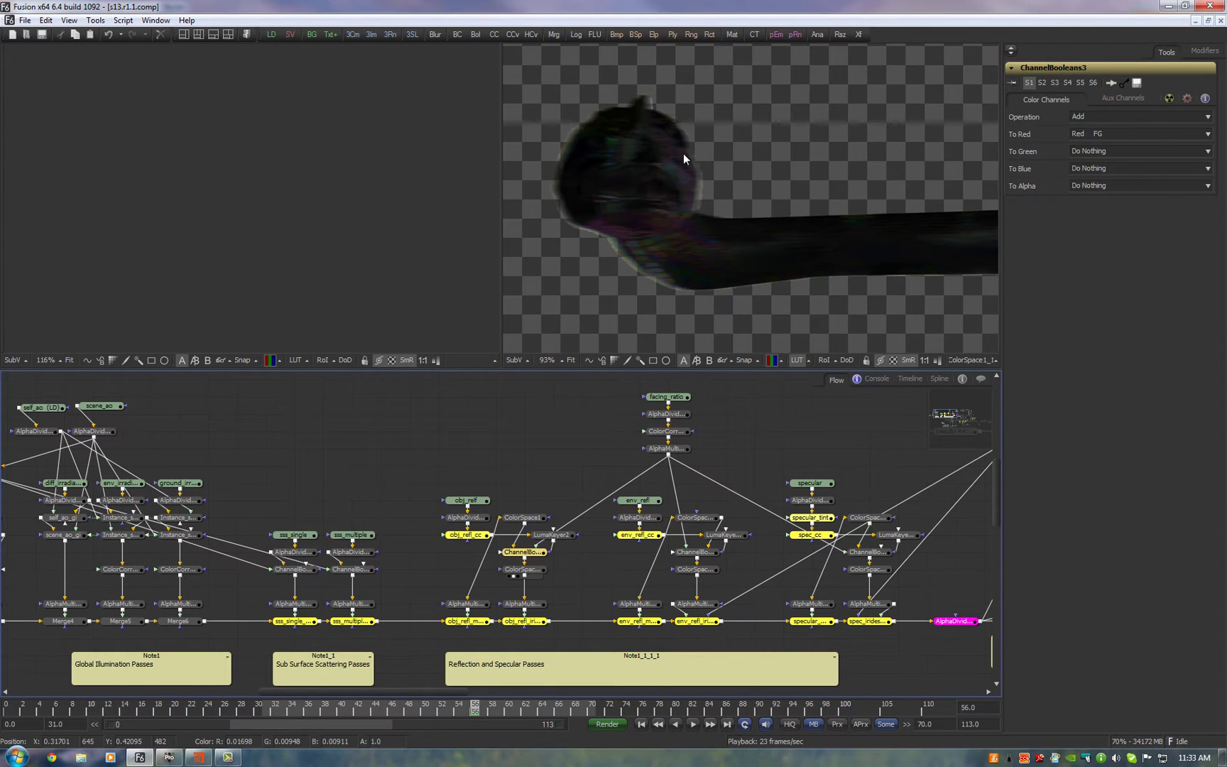
drag(654, 200, 690, 205)
mouse_move(786, 217)
mouse_down()
mouse_move(703, 228)
mouse_move(799, 238)
mouse_move(785, 240)
mouse_up()
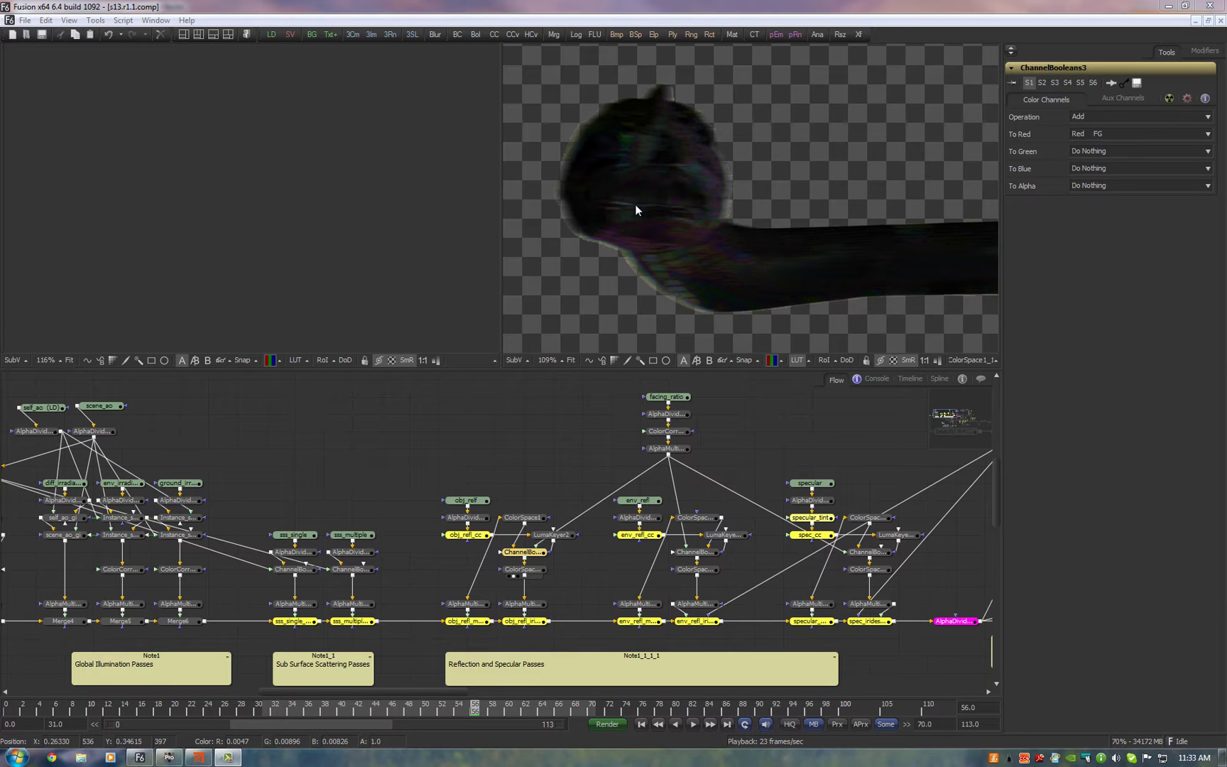
- View the AlphaMultiply outputs of the object, environment and specular iridescence branches, ending with spec_iridescence_merge
drag(729, 403, 613, 383)
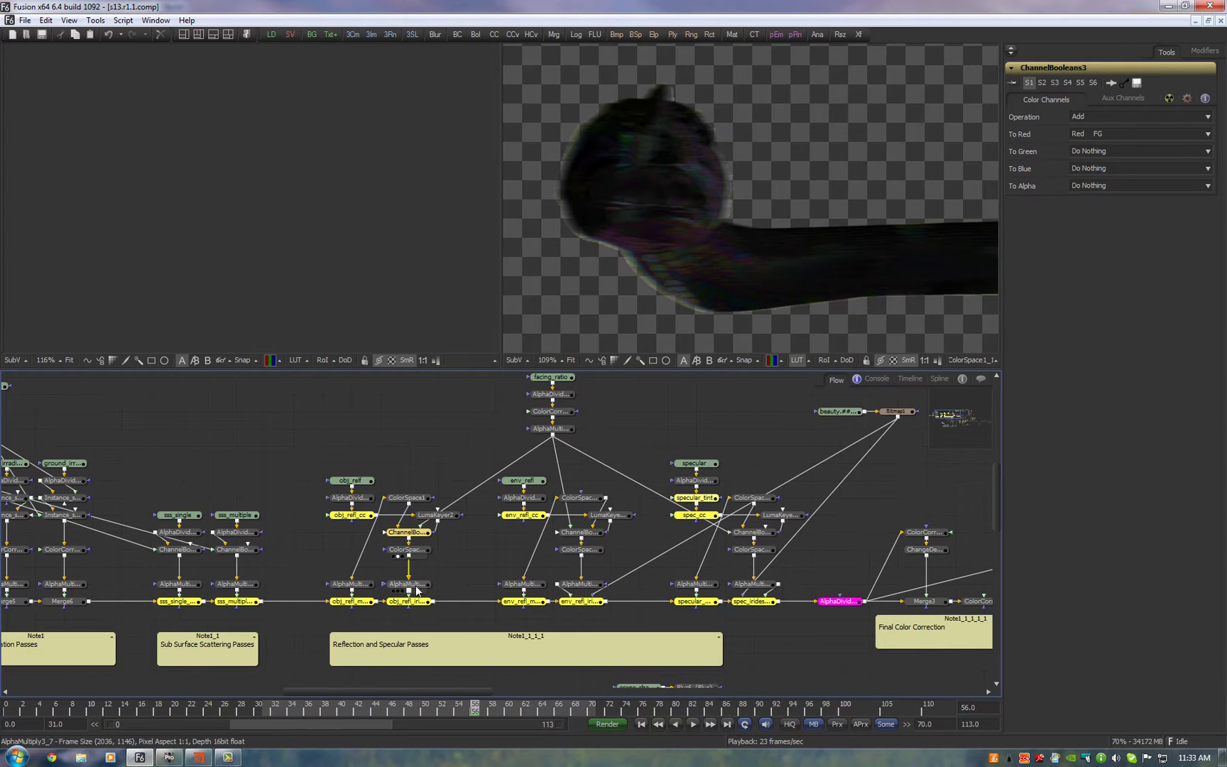
drag(410, 584, 646, 173)
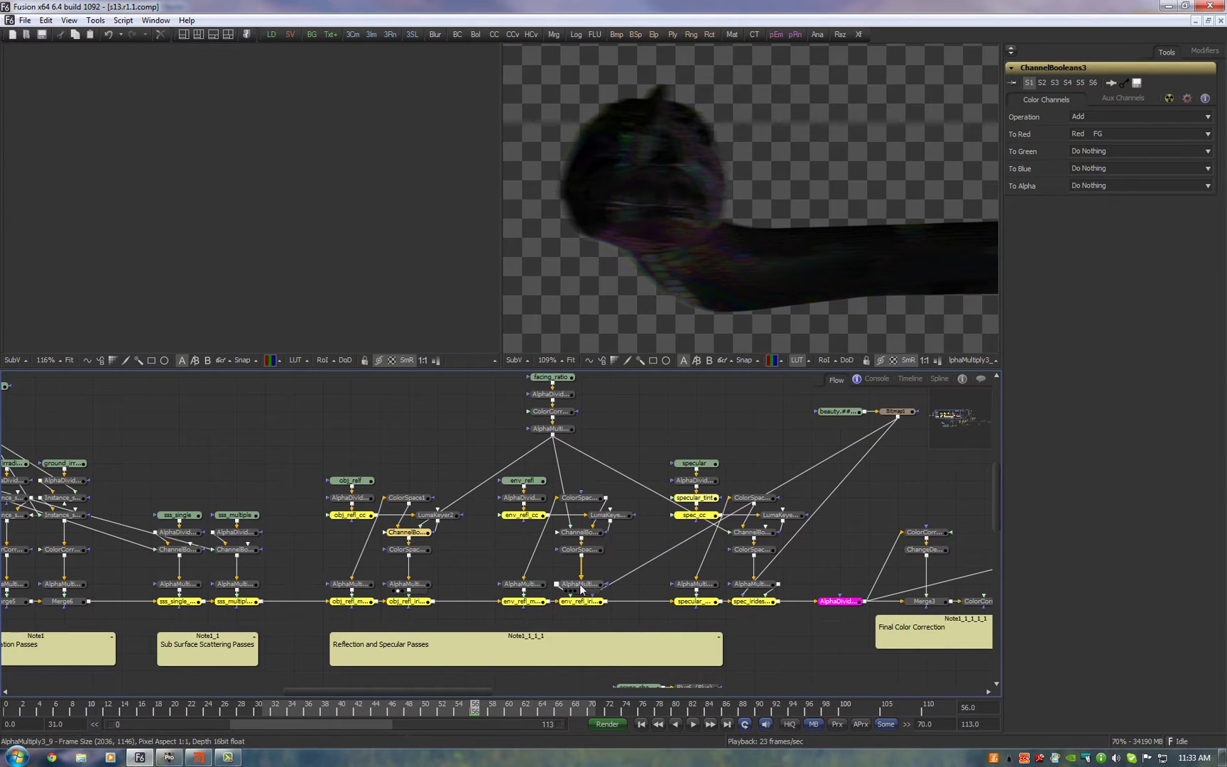
drag(581, 584, 731, 140)
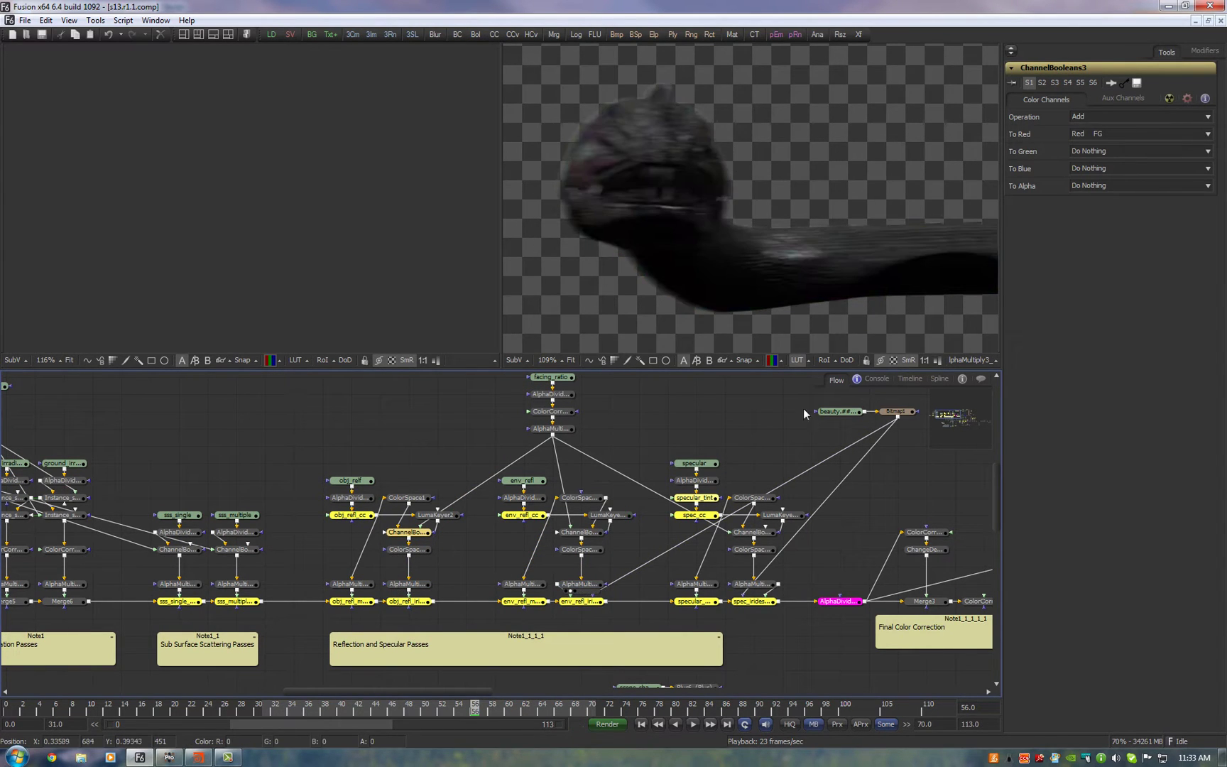
drag(771, 584, 783, 132)
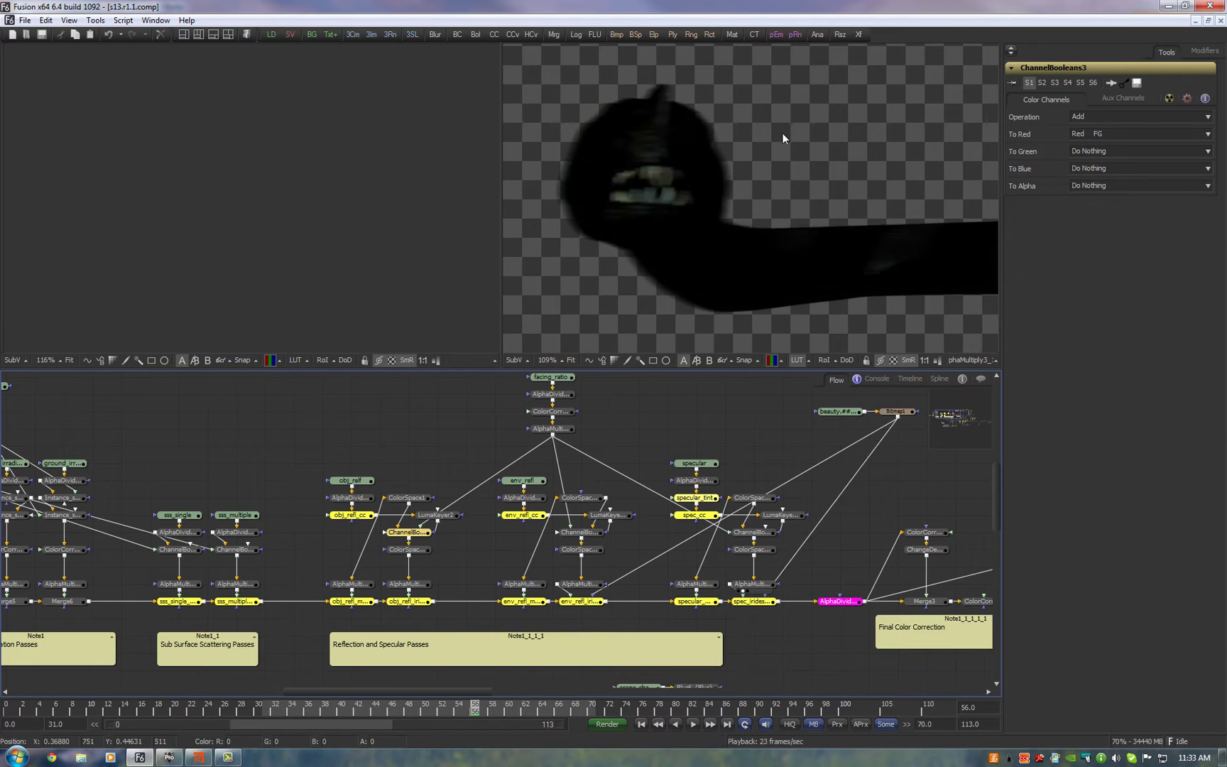
drag(753, 600, 821, 186)
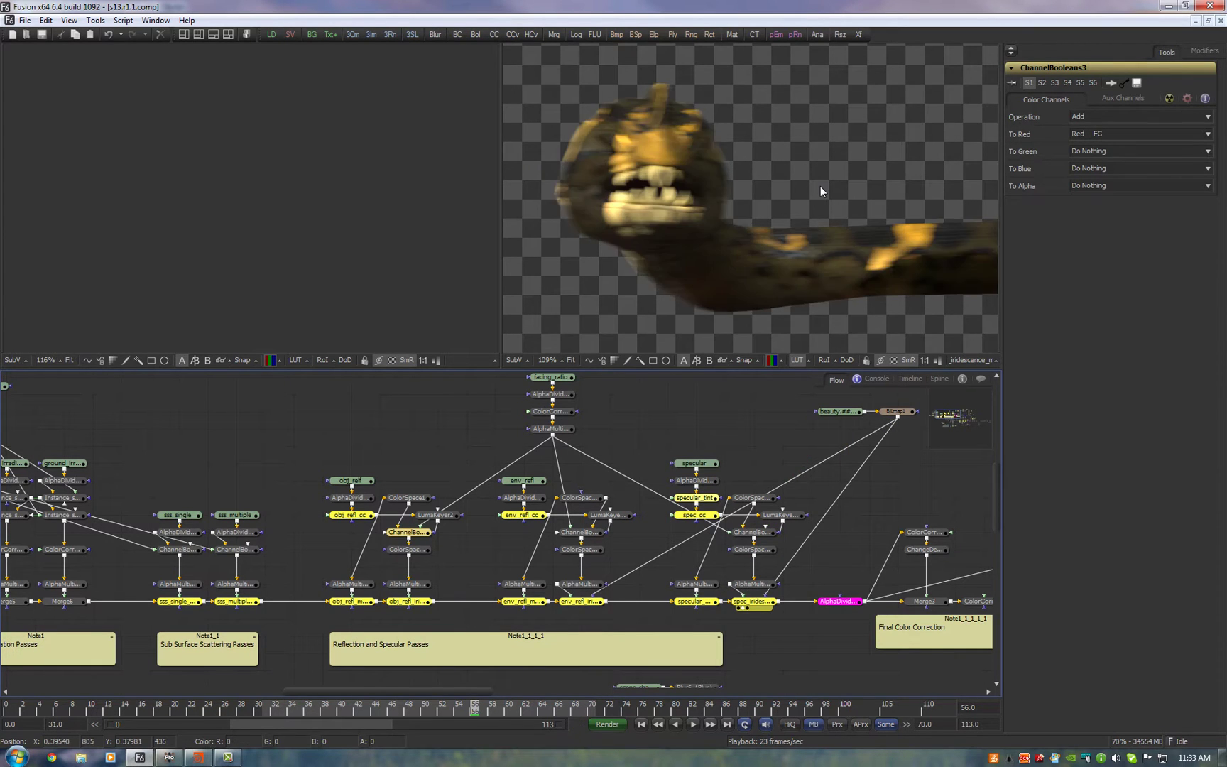
- Select Merge3 and the color corrector nodes in the Final Color Correction section and bypass them
scroll(840, 275, down, 1)
drag(913, 457, 678, 446)
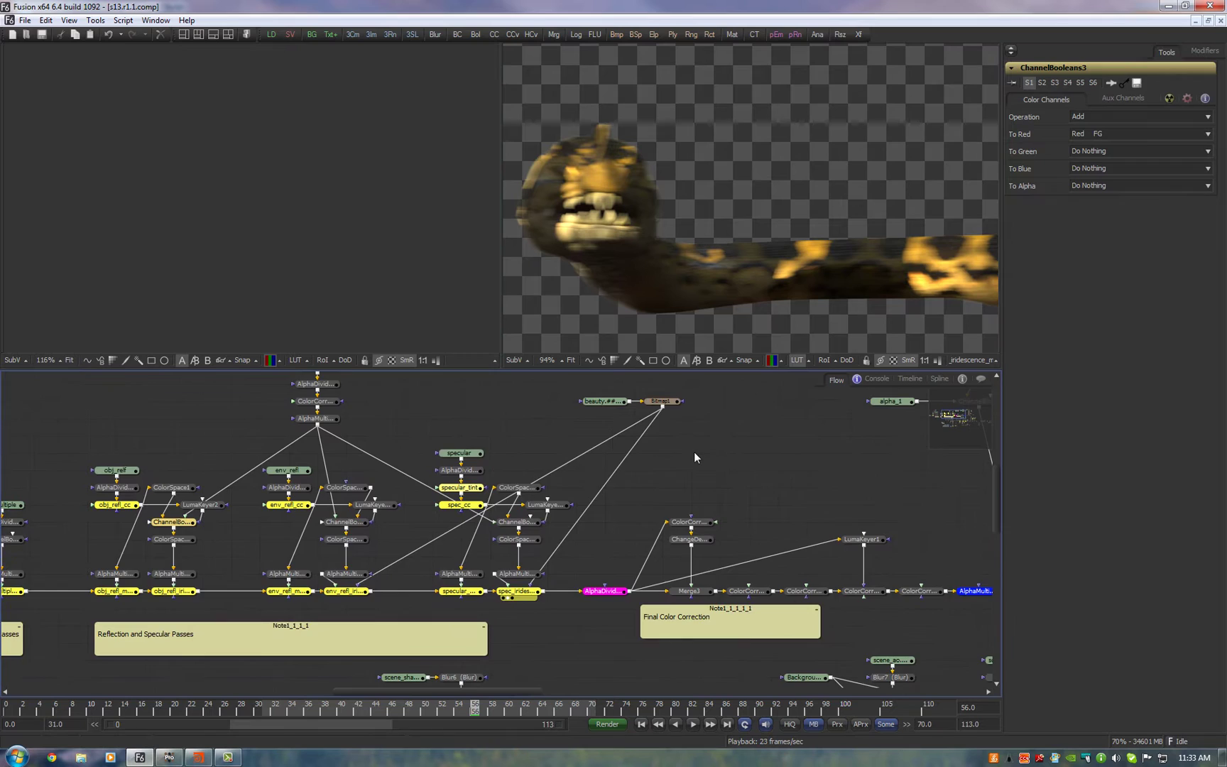
drag(785, 508, 555, 488)
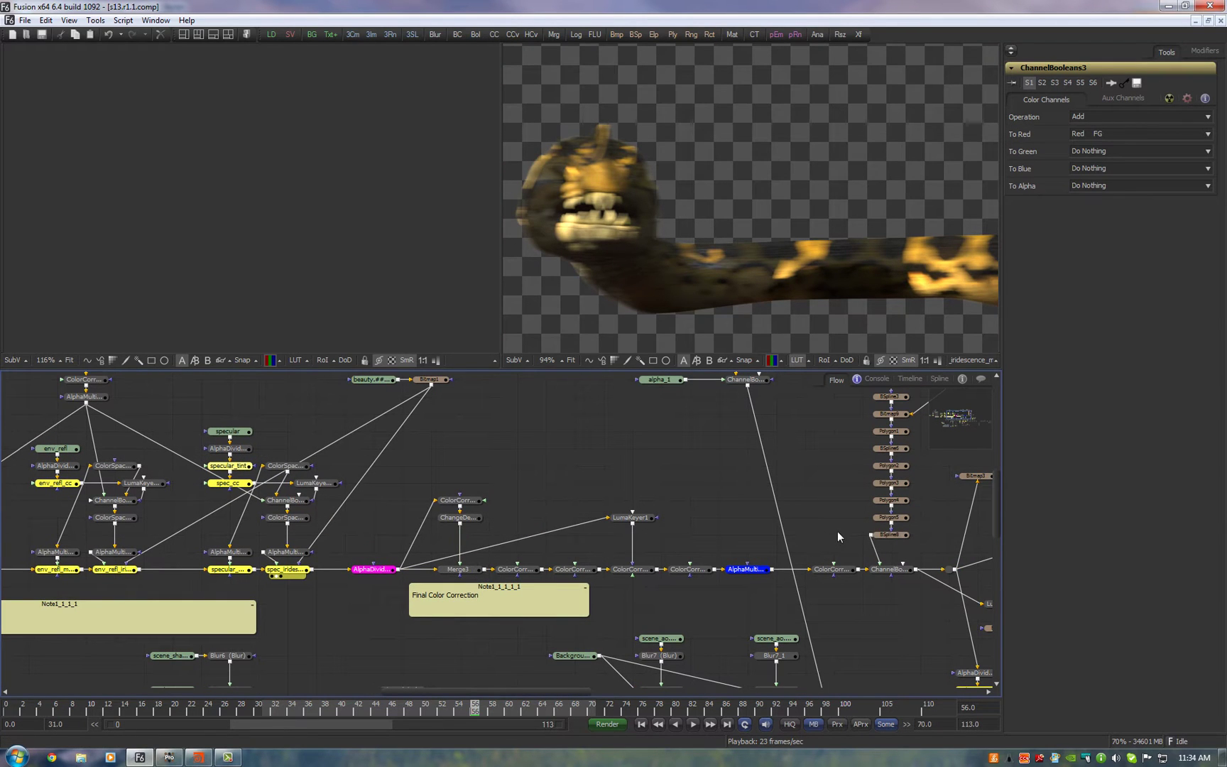
drag(687, 550, 473, 571)
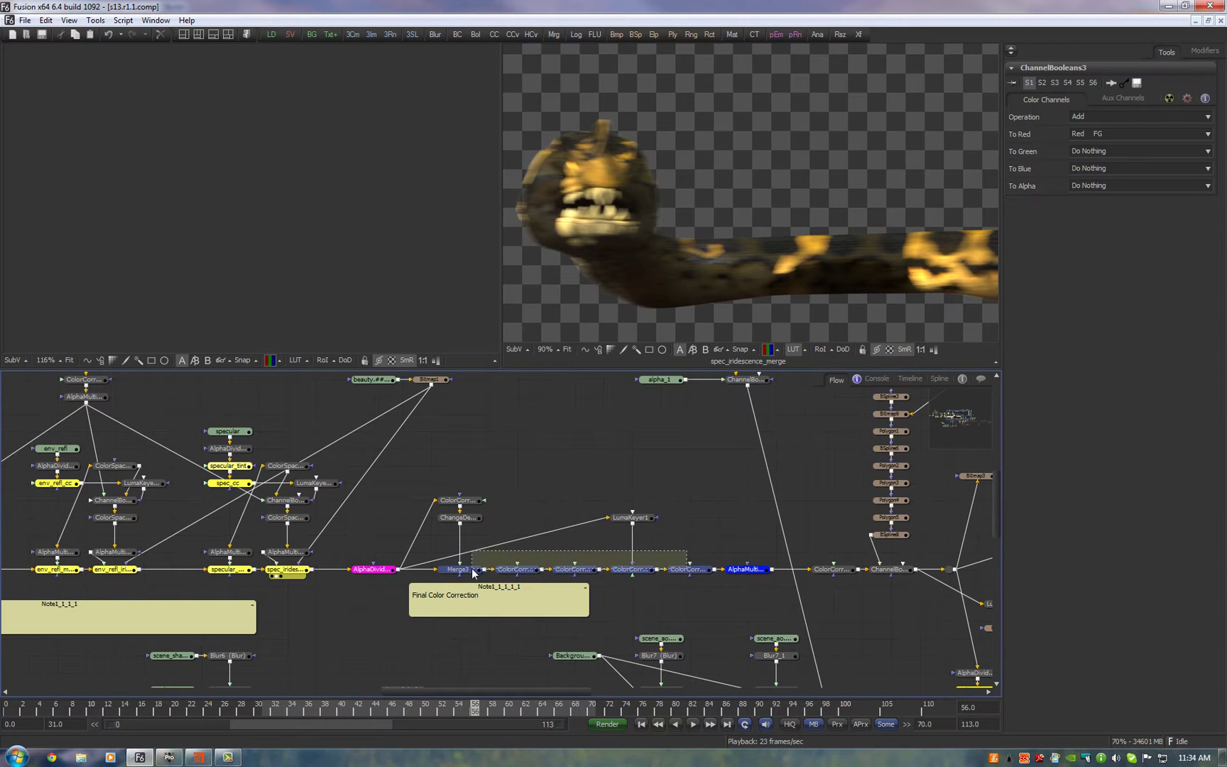
click(632, 626)
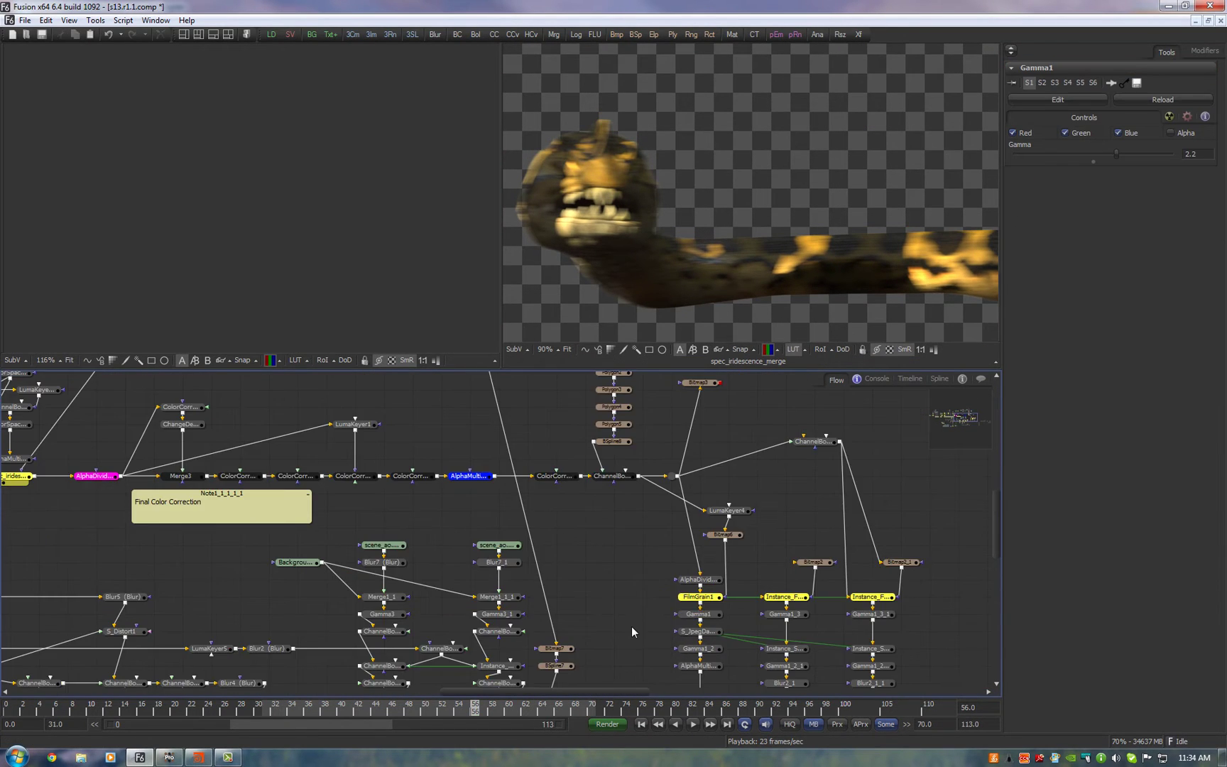
- View the BSpline8 tree matte beside creature_merge, and enable ChannelBooleans6 to hold the creature out behind the tree
drag(632, 626, 590, 500)
click(655, 595)
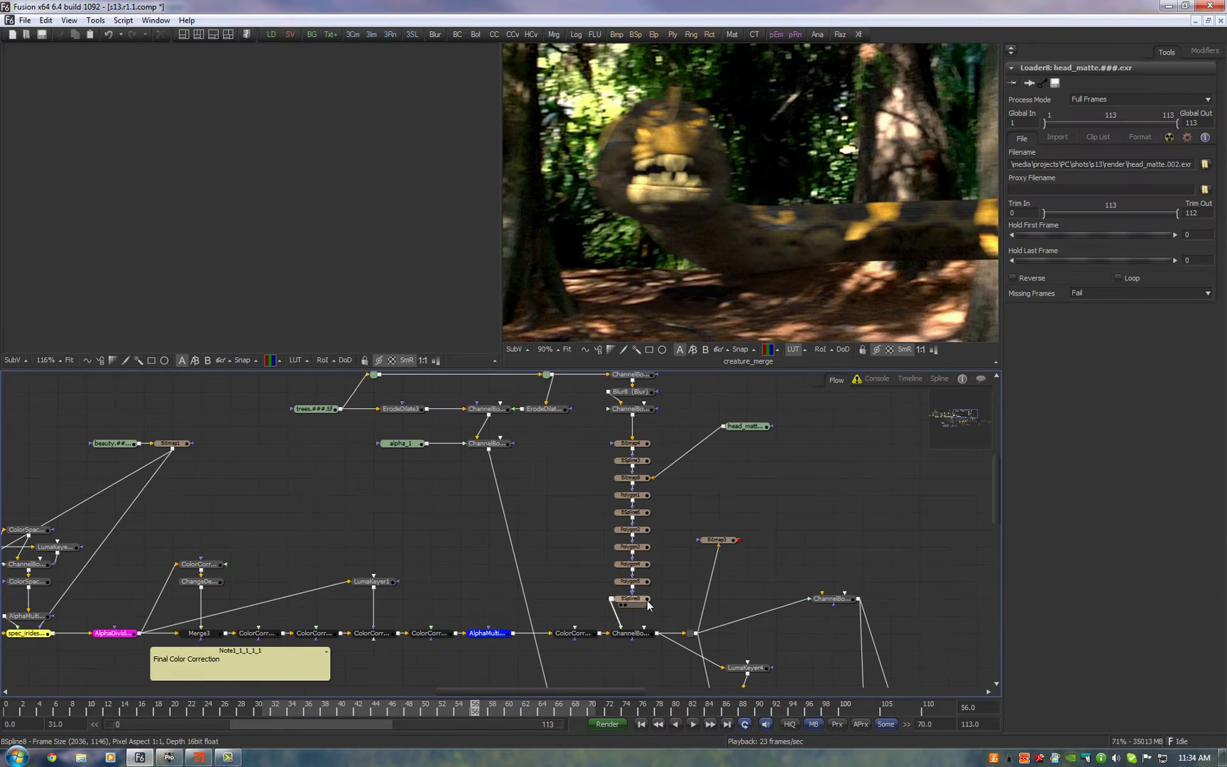
drag(631, 599, 304, 255)
click(634, 572)
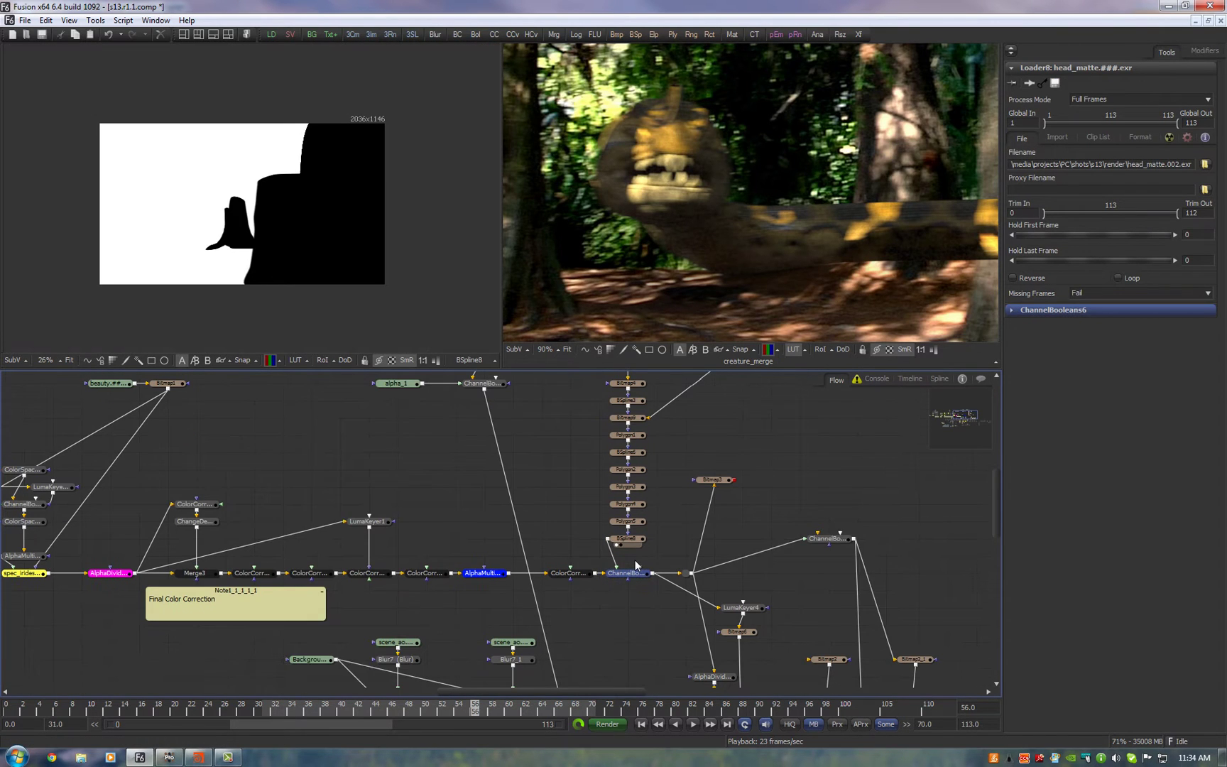
click(822, 480)
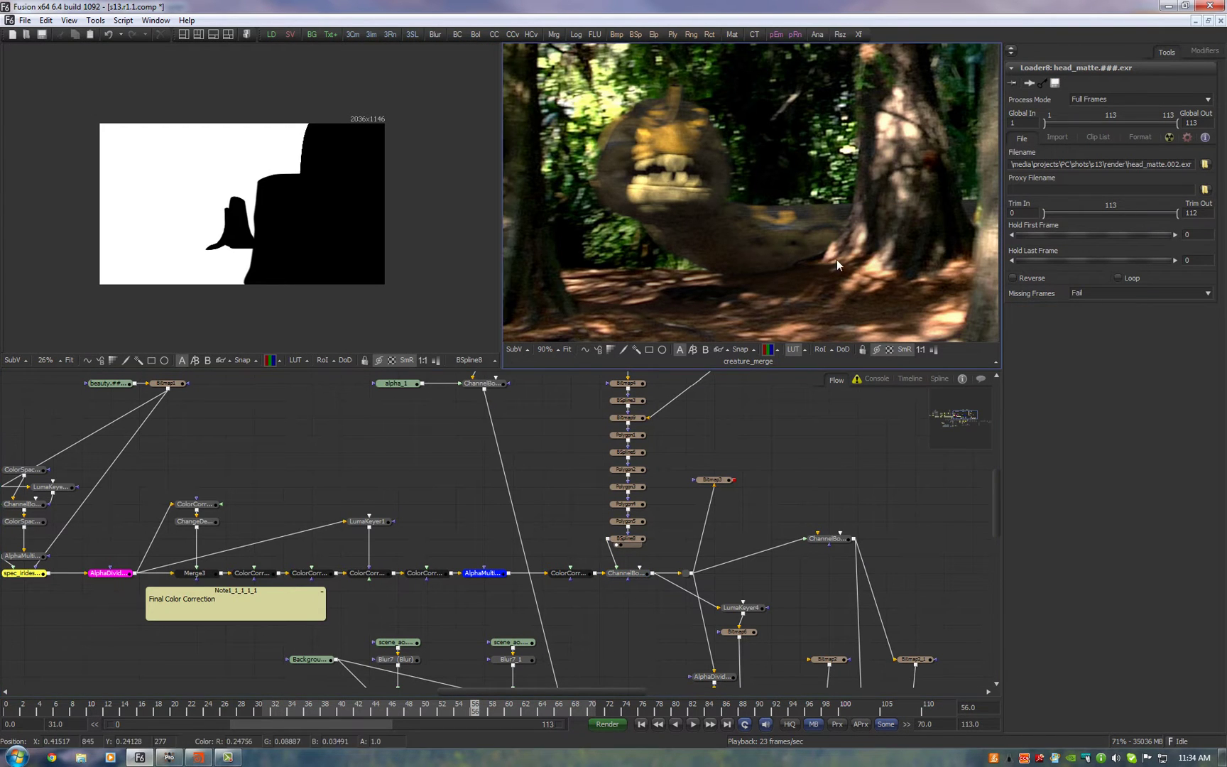
scroll(874, 227, up, 1)
mouse_move(874, 227)
mouse_down()
mouse_move(706, 240)
mouse_move(888, 242)
mouse_up()
scroll(888, 240, down, 1)
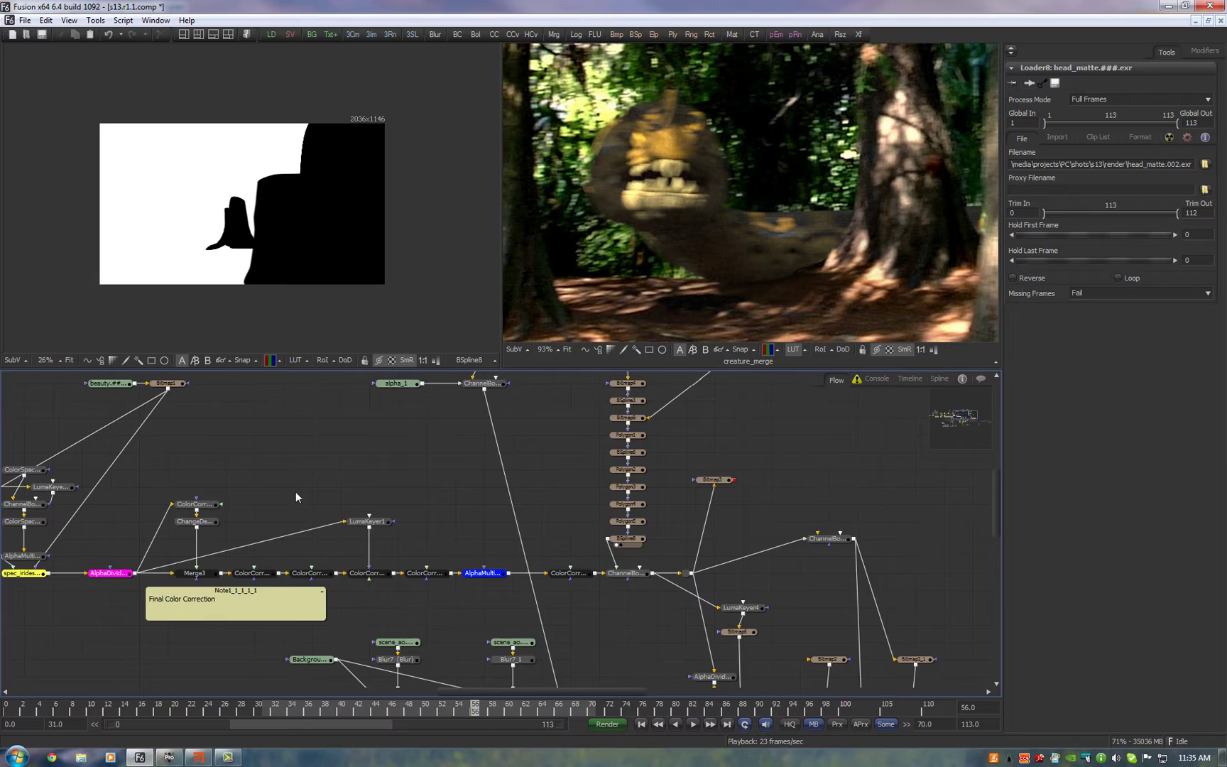
- View the ChangeDepth2 output beside the creature composite, and show the settings of Merge3 that overlays it
drag(261, 509, 374, 480)
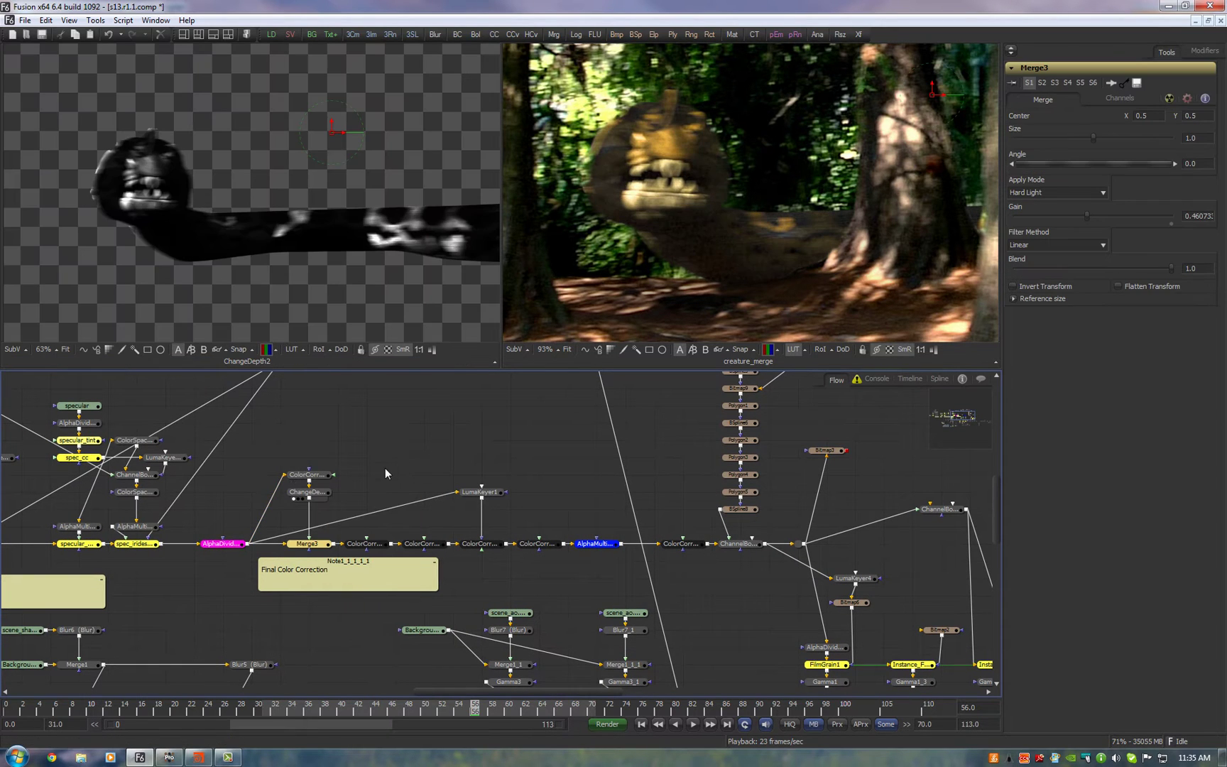
drag(323, 474, 323, 345)
click(370, 460)
drag(370, 461, 368, 439)
click(304, 524)
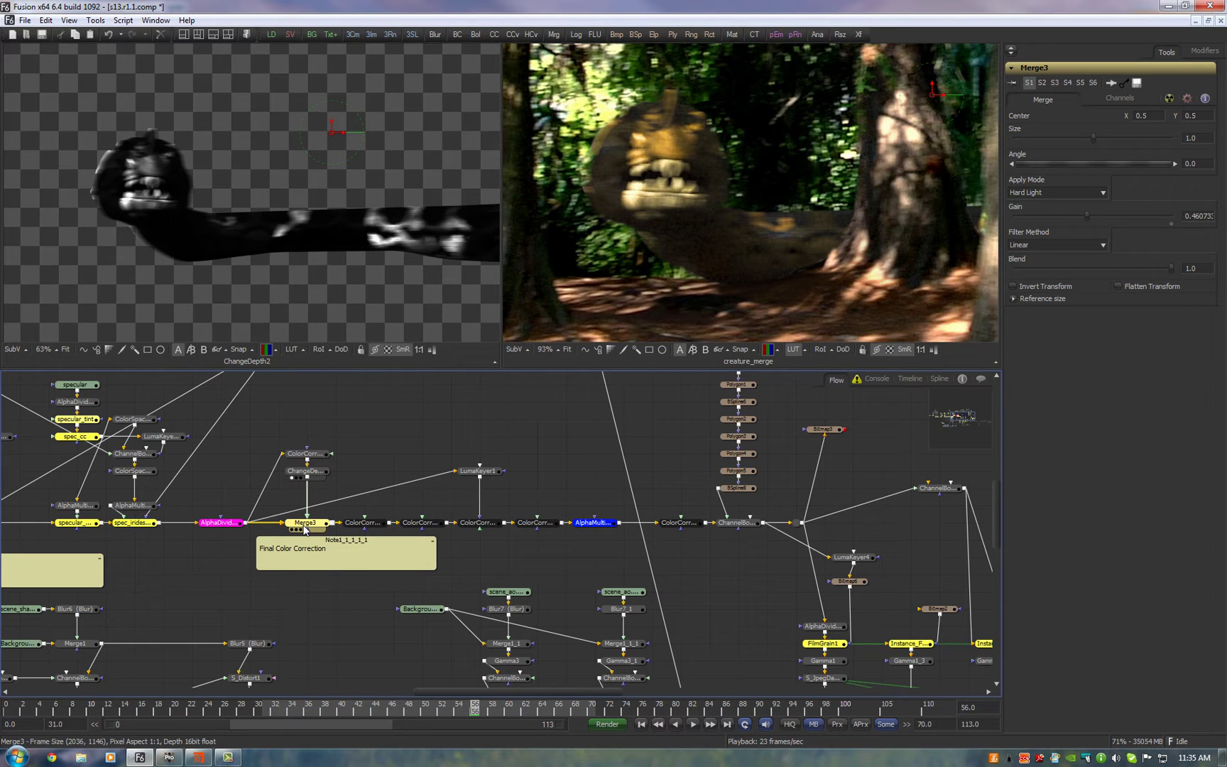
- Enable the color correctors of the Final Color Correction chain one after another, up to ColorCorrector1 behind AlphaMultiply2
drag(385, 458, 288, 456)
click(267, 522)
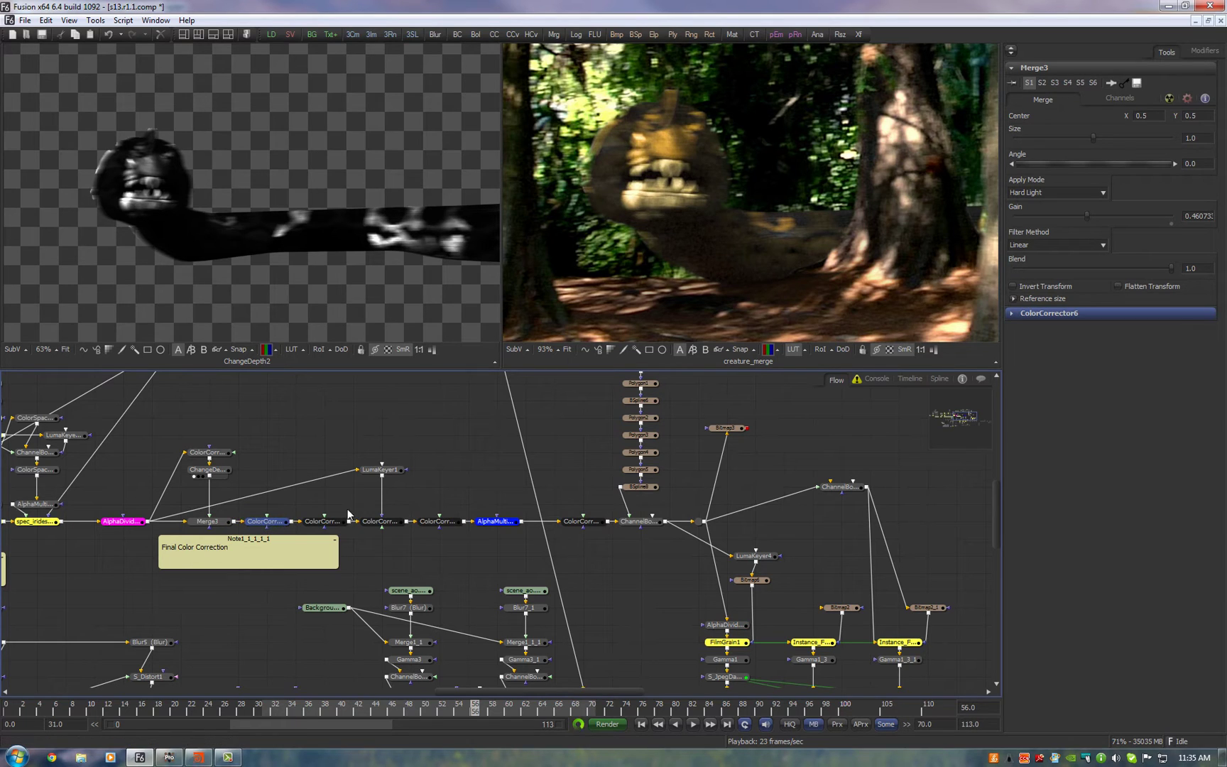
click(319, 522)
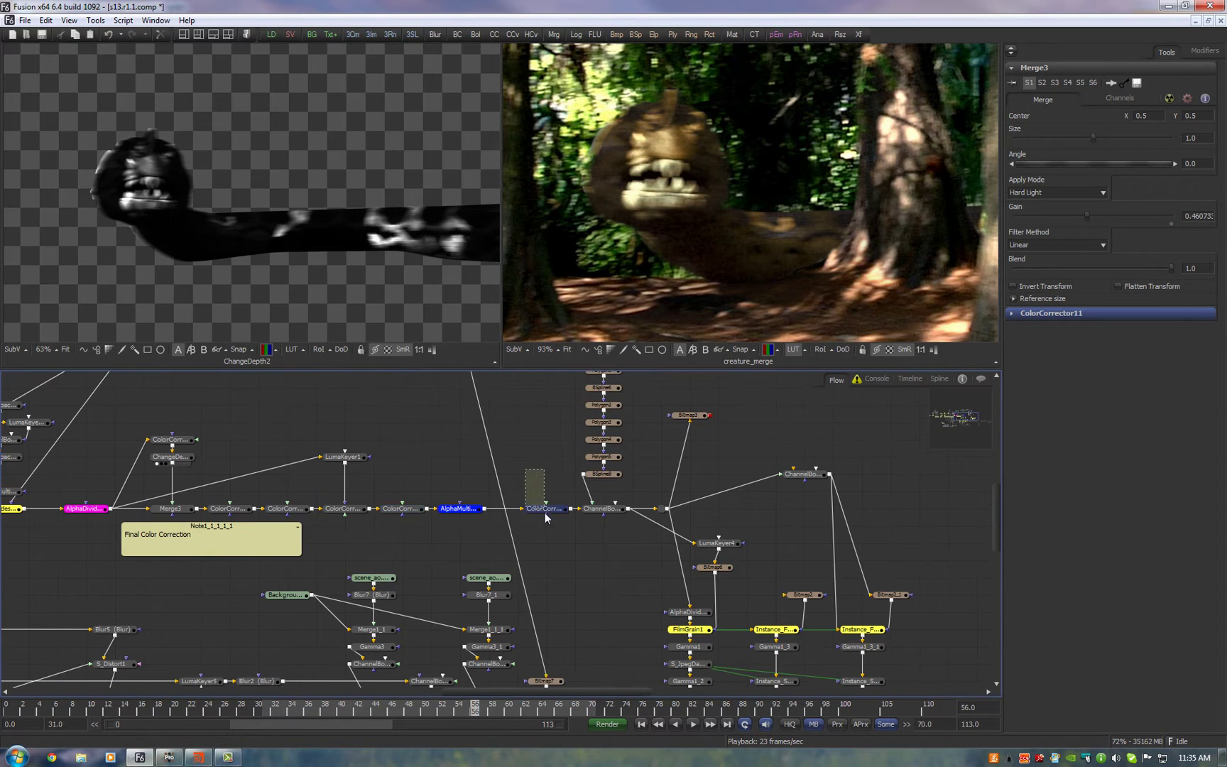
click(545, 513)
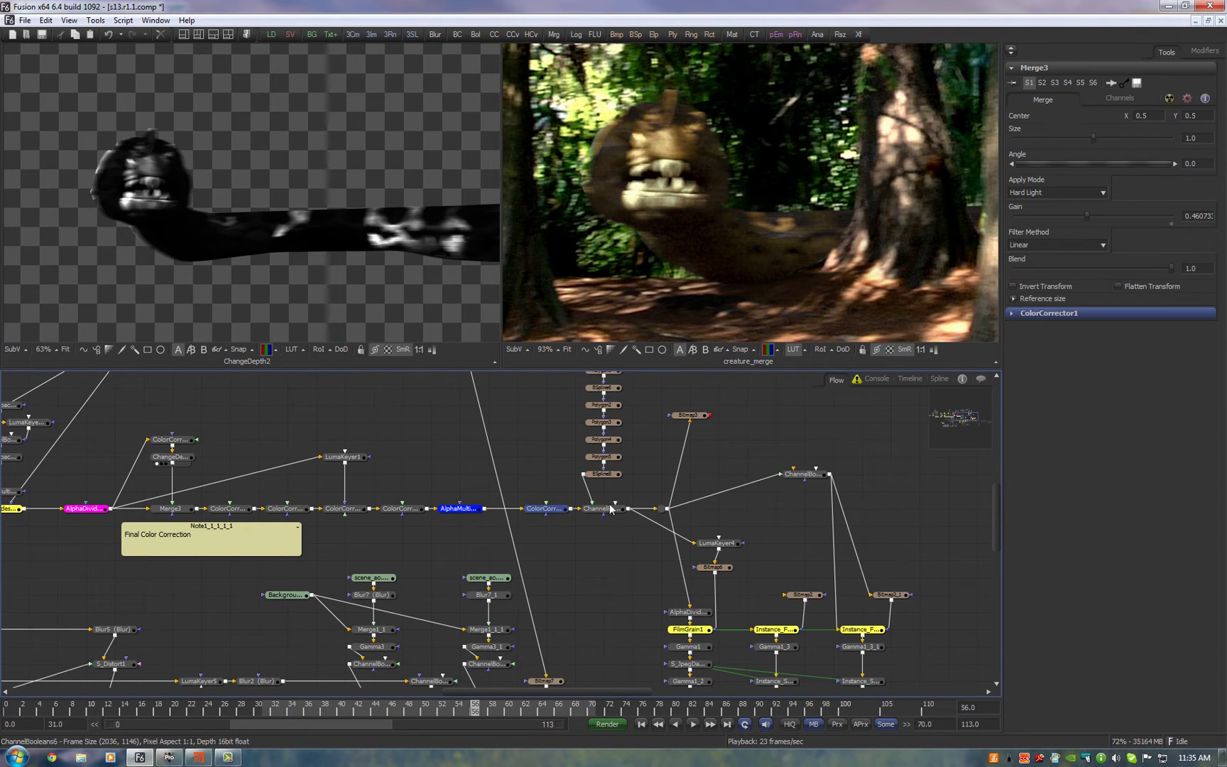
click(766, 447)
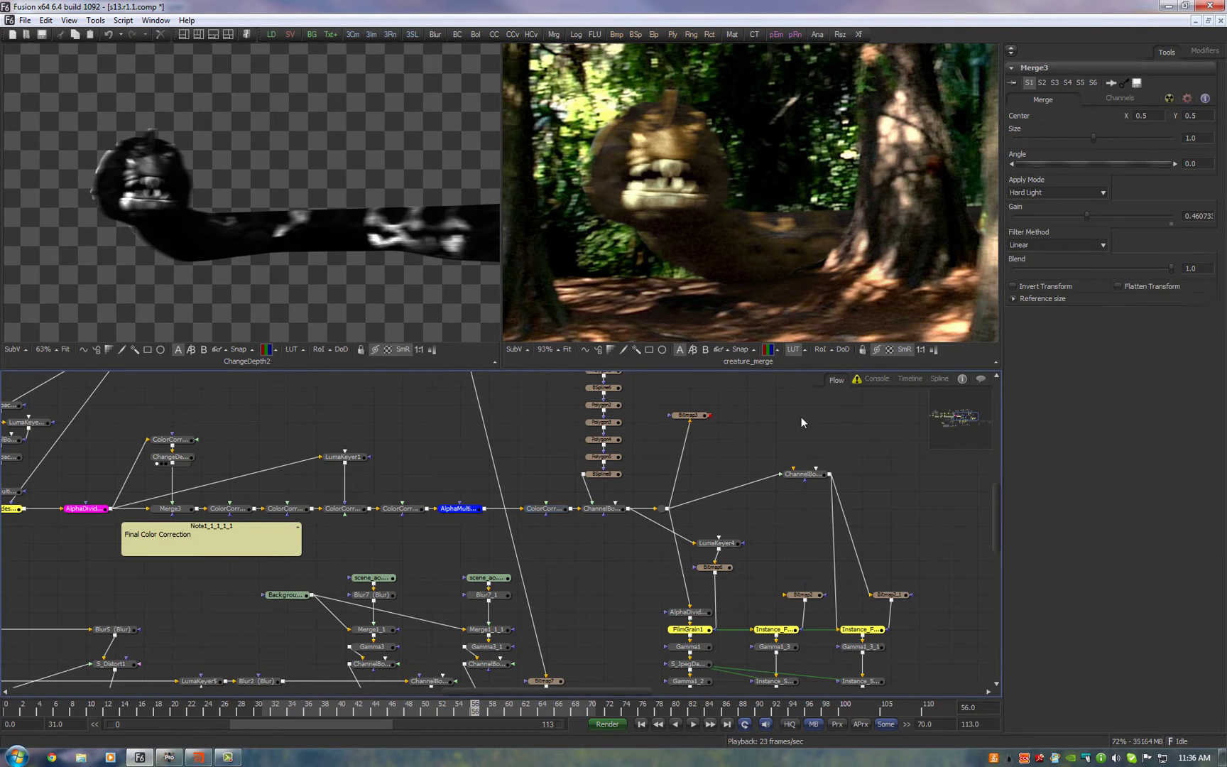
- Raise the gain in the creature_merge viewer's LUT editor to 5.0 stops to compare creature and plate levels
click(804, 351)
click(777, 336)
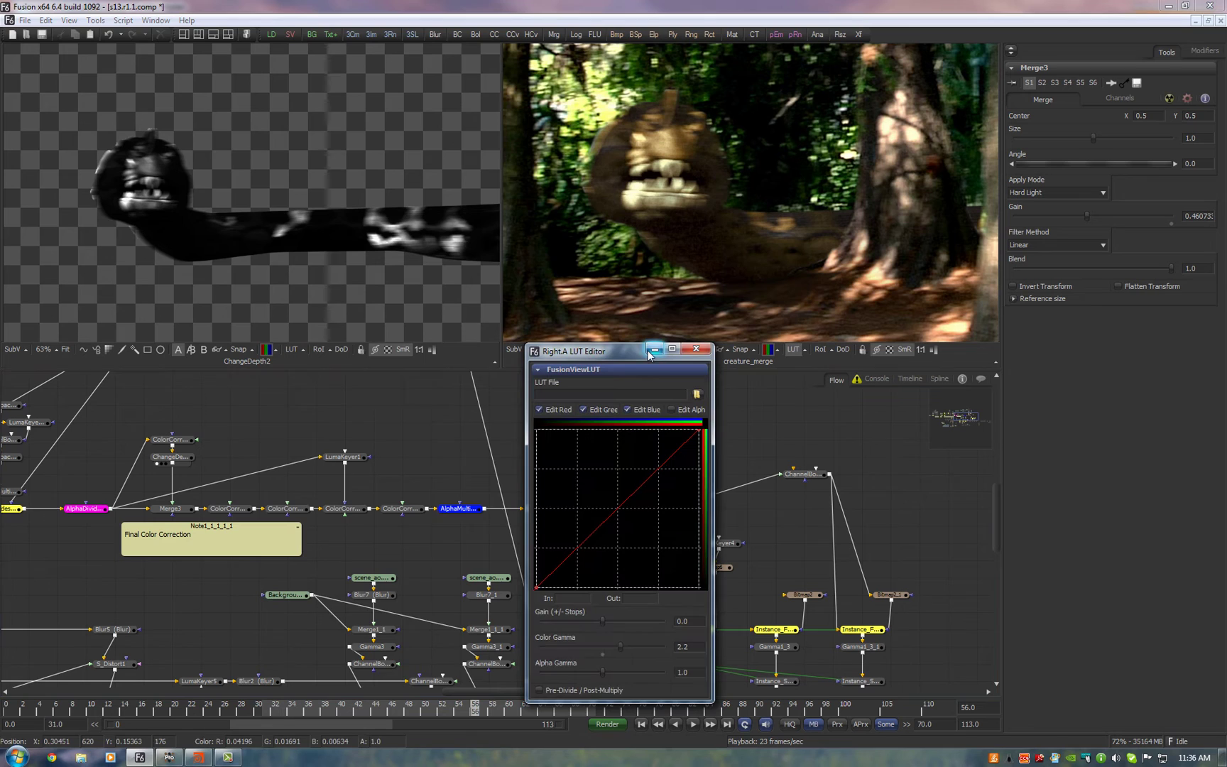
drag(498, 340, 233, 289)
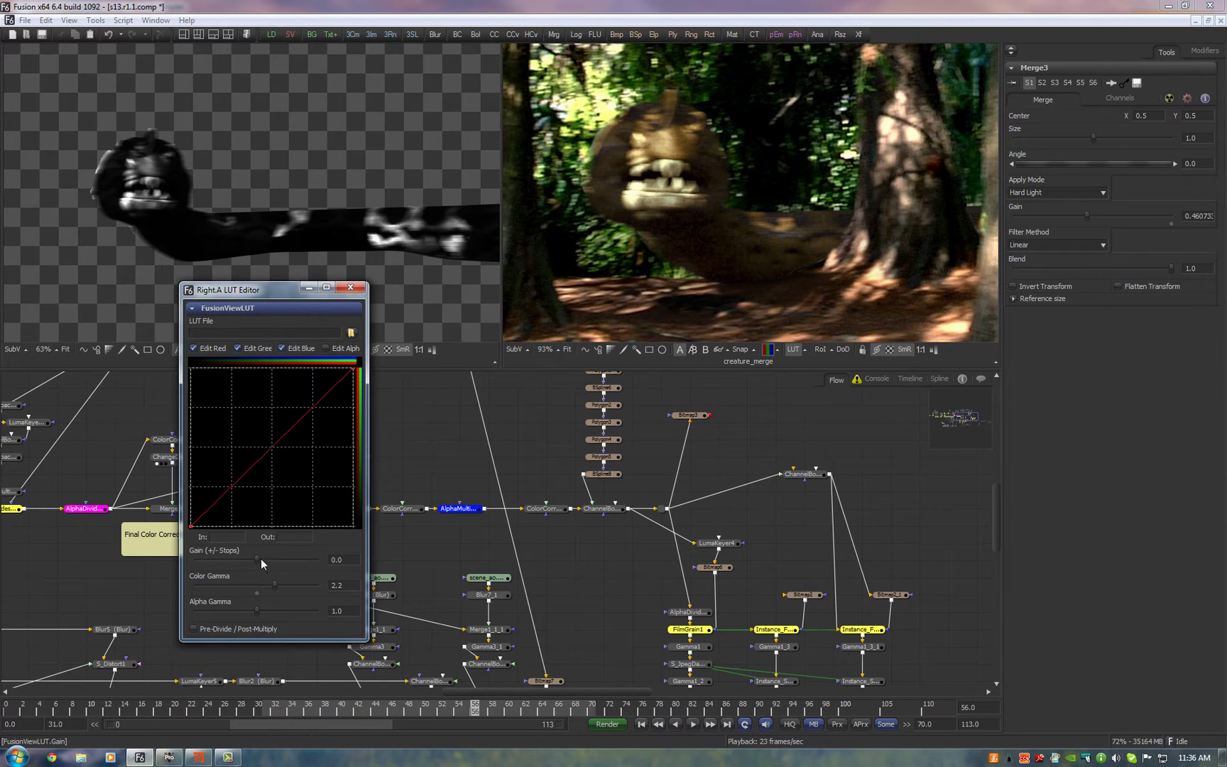
drag(254, 561, 322, 561)
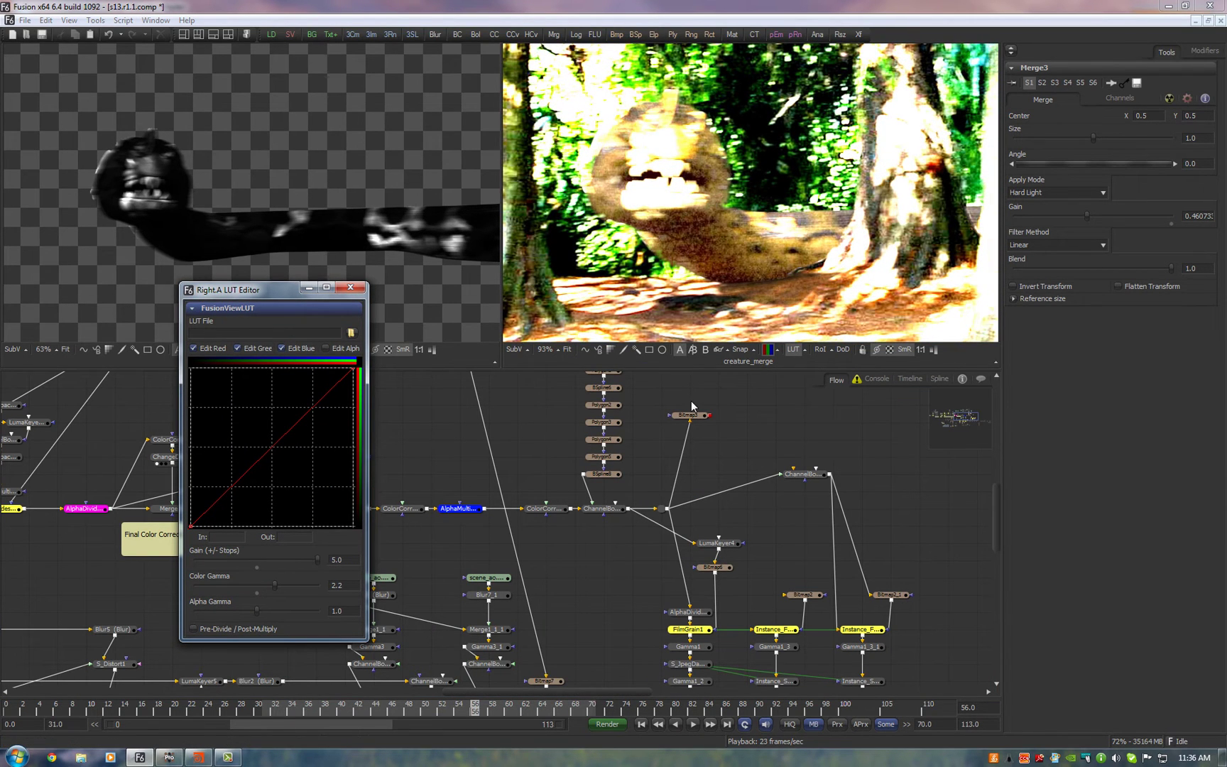
drag(770, 314, 765, 290)
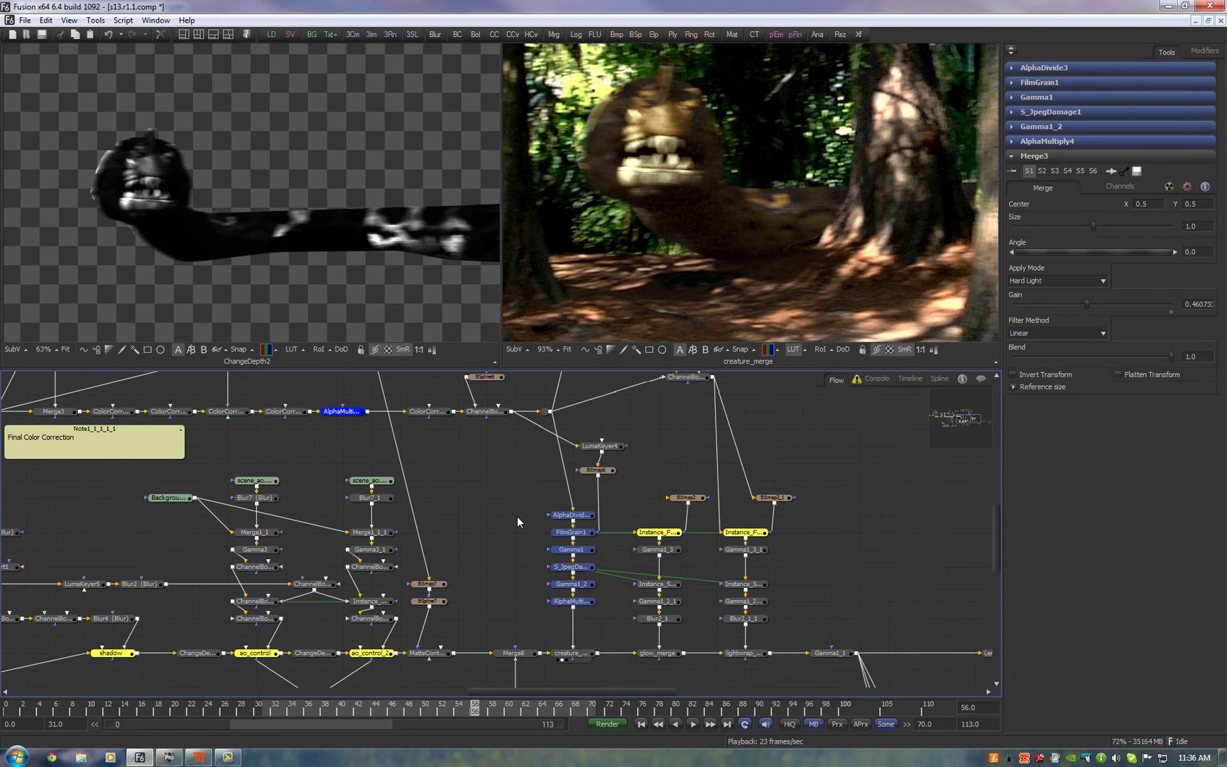
- Add an AFX Glow tool in the empty flow area near the creature's ChannelBooleans node
click(517, 517)
drag(823, 630, 630, 542)
scroll(794, 462, up, 2)
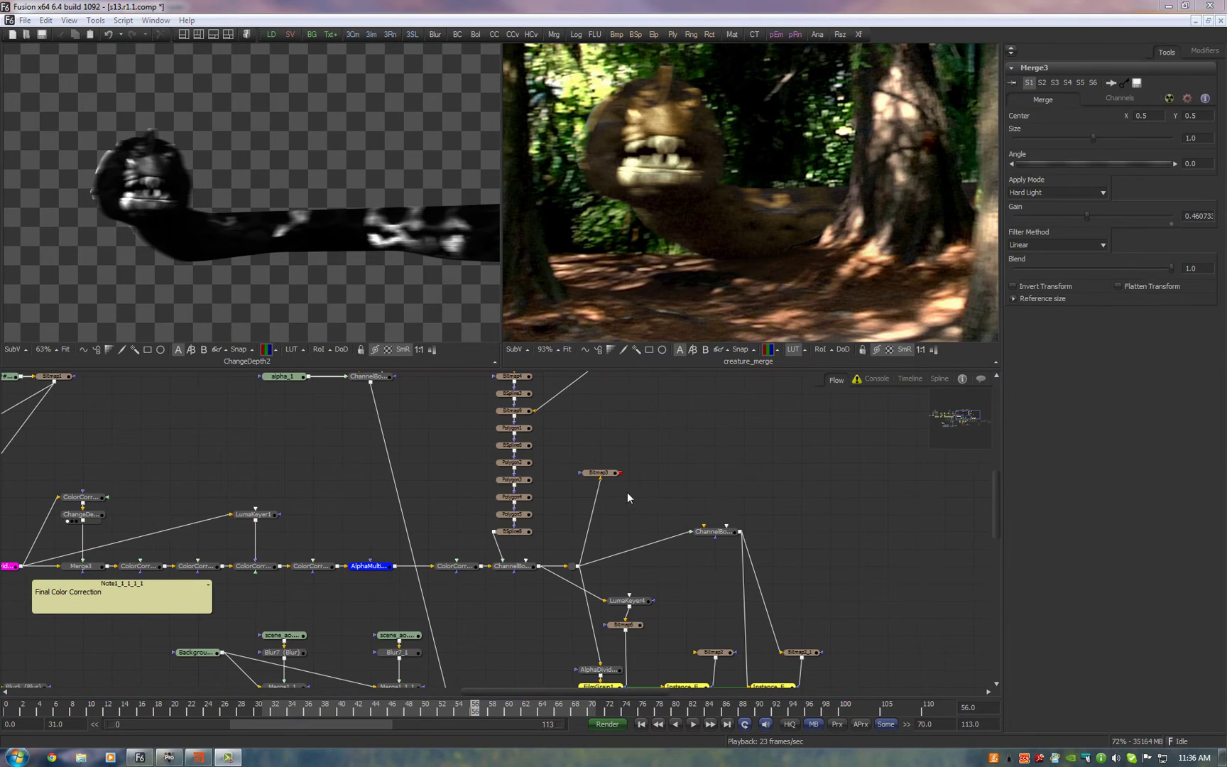
key(ctrl+space)
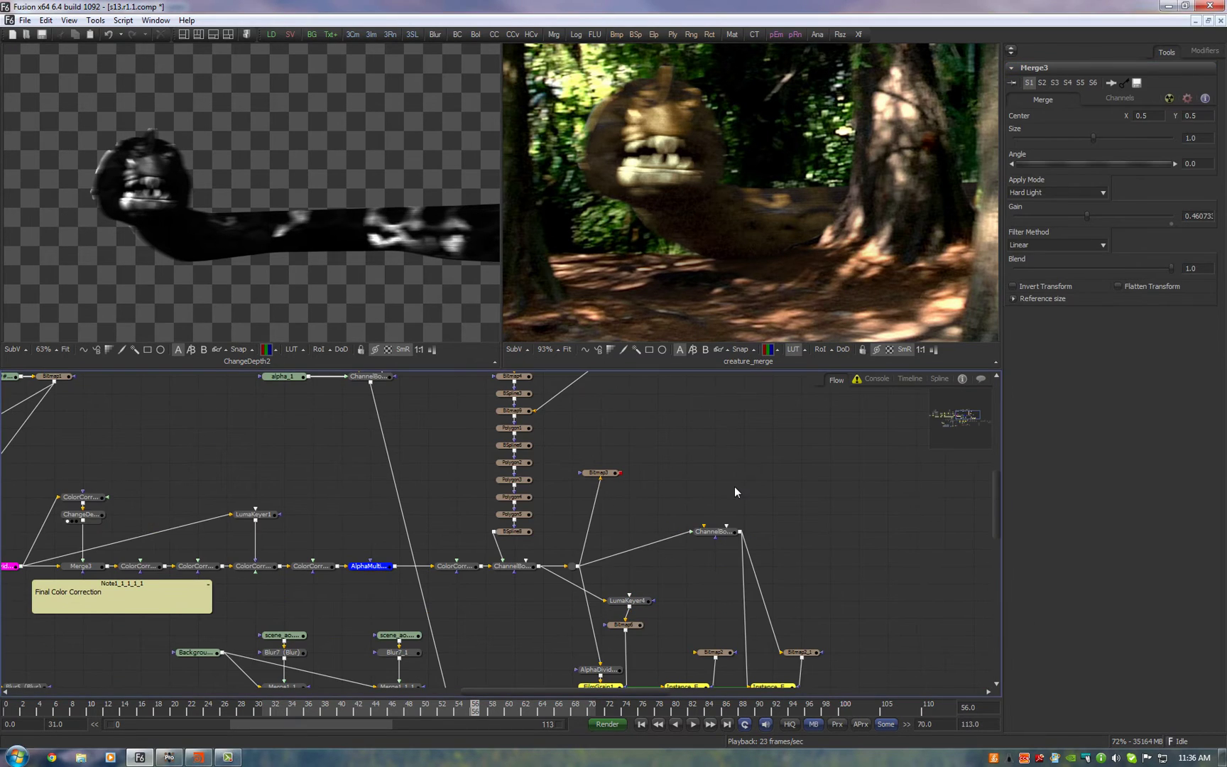
text(afx)
key(Down)
key(Down)
key(Down)
key(Down)
key(Return)
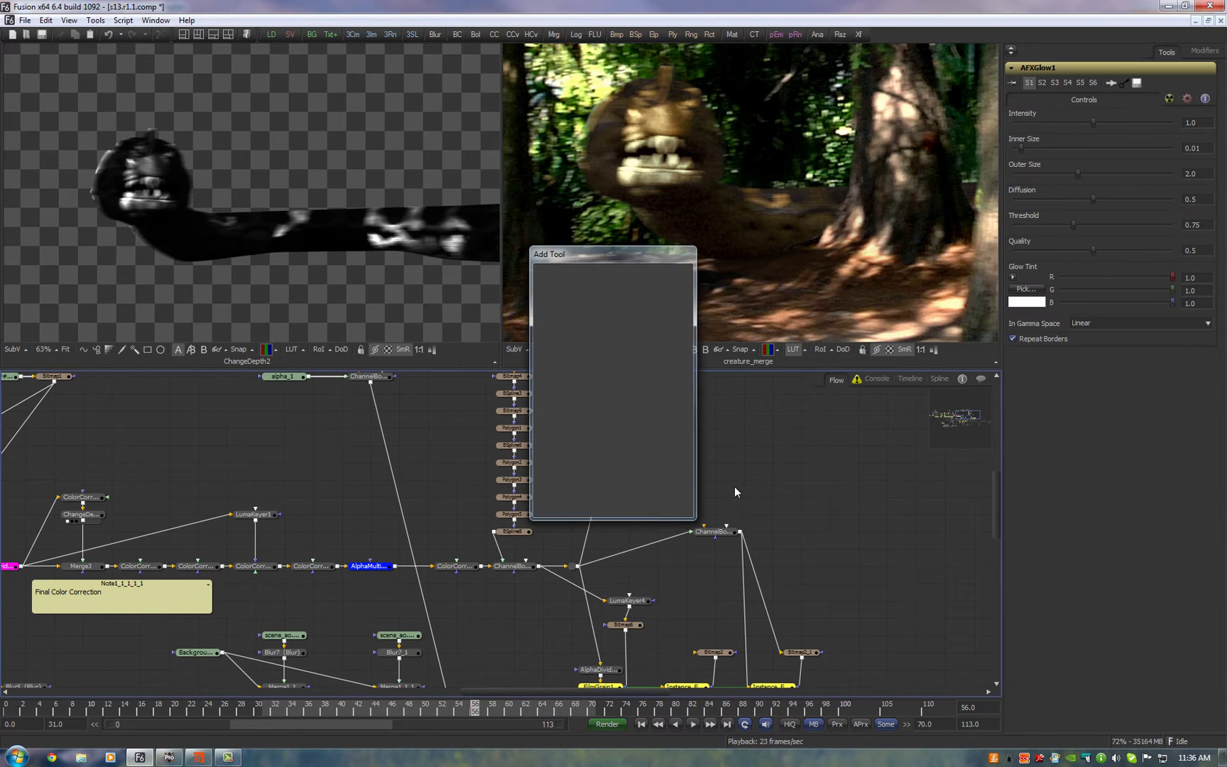
- Feed the creature into AFXGlow1, set its threshold to about 0.245, and connect its output to Instance_FilmGrain1
drag(659, 518, 381, 298)
drag(1073, 225, 1036, 230)
drag(646, 463, 634, 632)
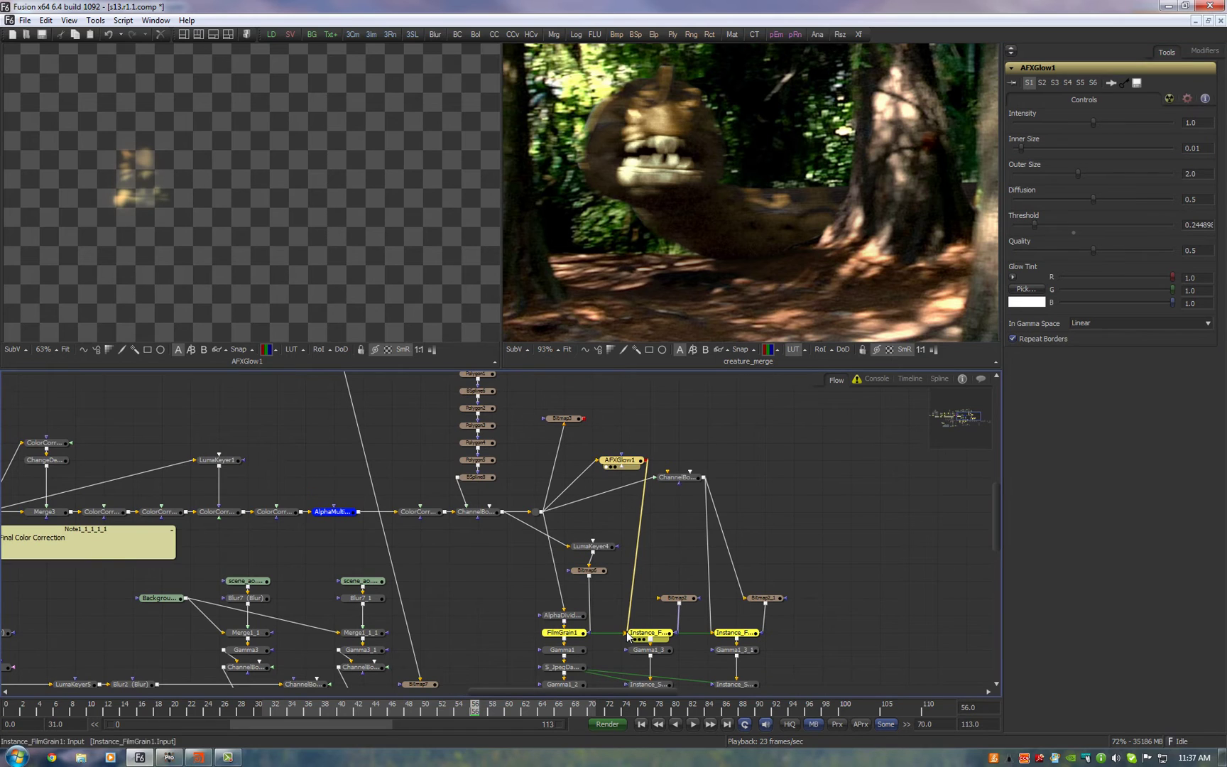
- Connect AFXGlow1 to Bitmap2 and view the Bitmap2 mask beside glow_merge
drag(879, 597, 833, 472)
click(612, 628)
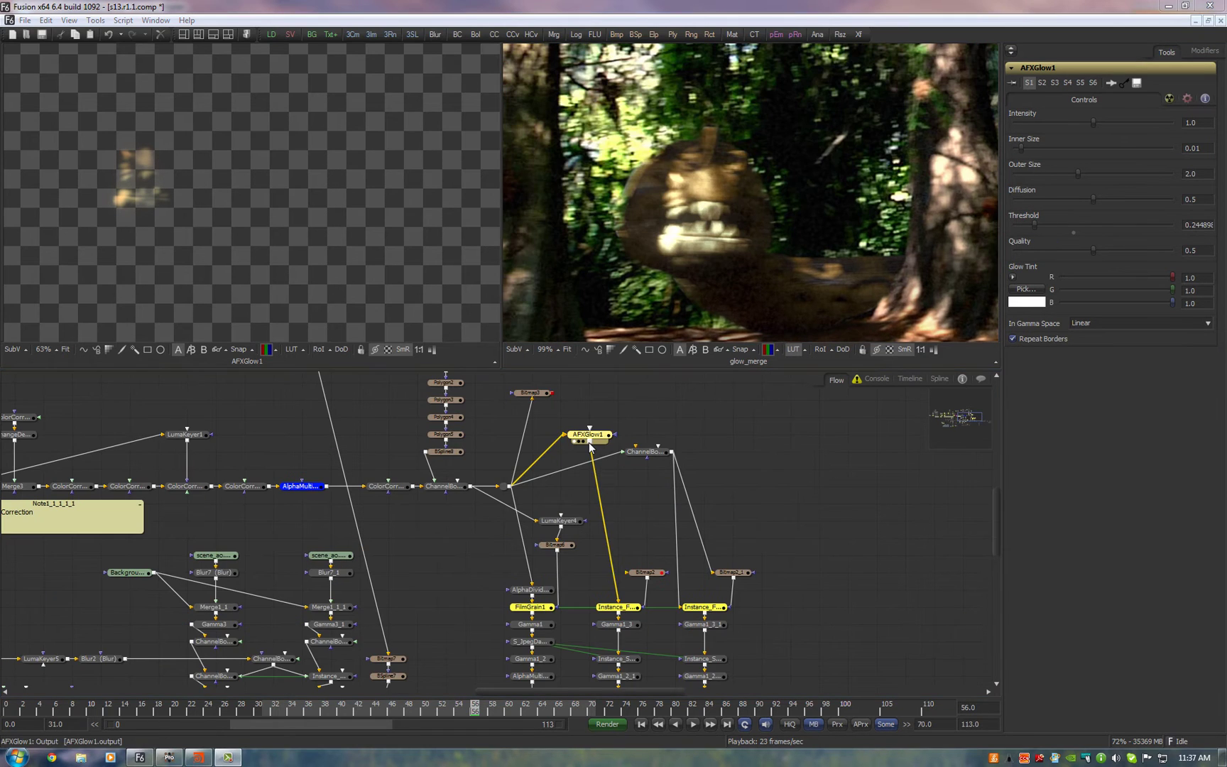
drag(590, 440, 106, 198)
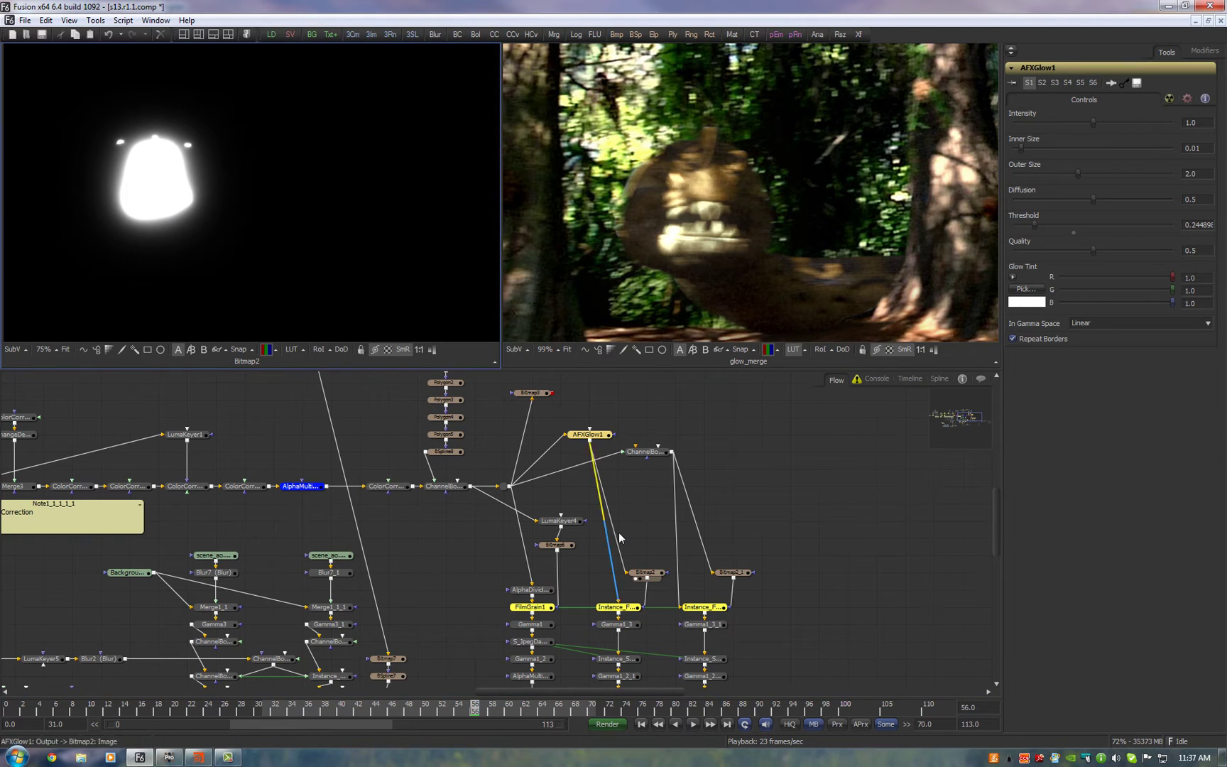
scroll(618, 532, down, 3)
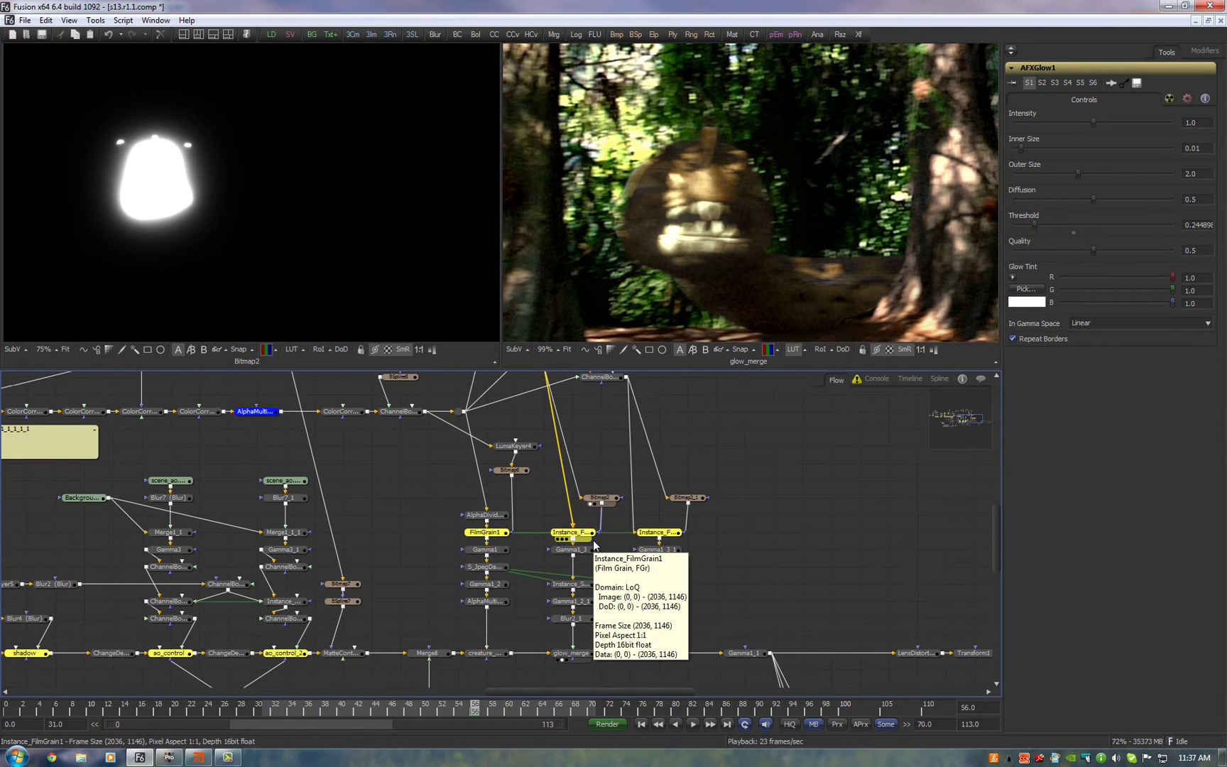
- View the Instance_FilmGrain1 output beside glow_merge and zoom in on the glow around the creature's face
drag(578, 533, 243, 243)
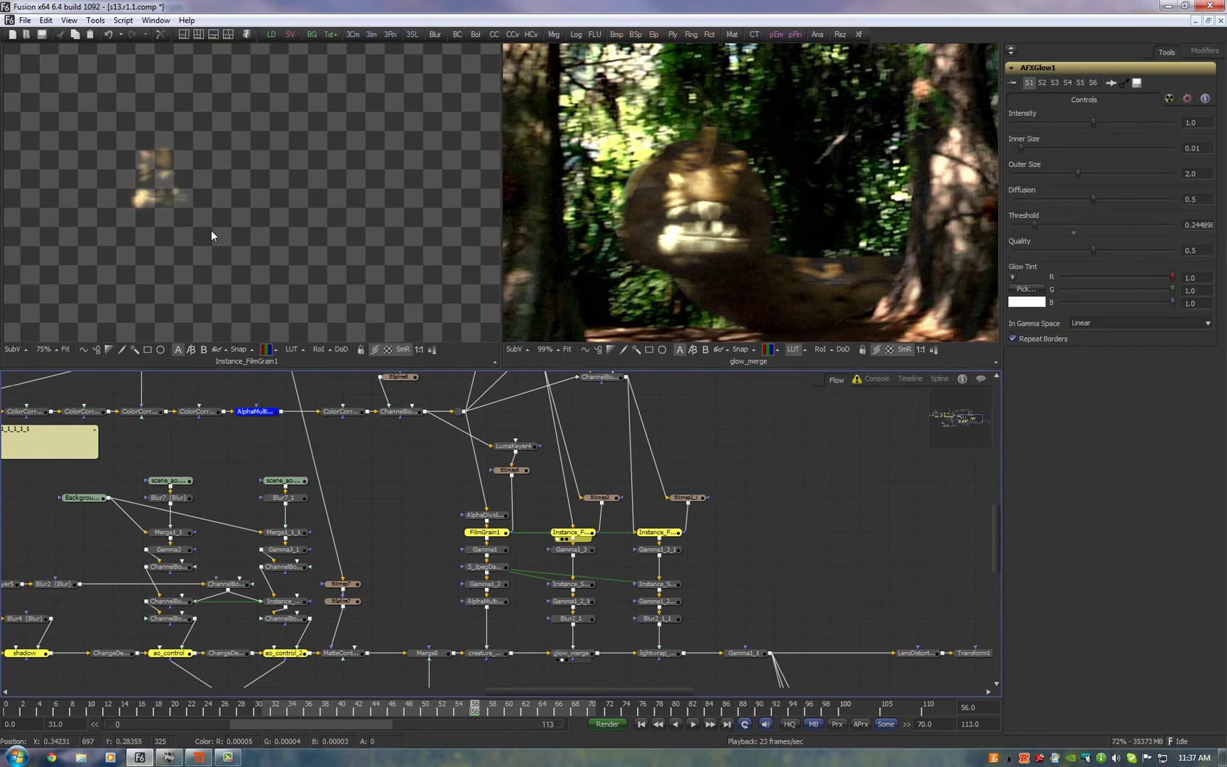
scroll(329, 189, up, 2)
drag(91, 198, 162, 211)
scroll(162, 210, down, 1)
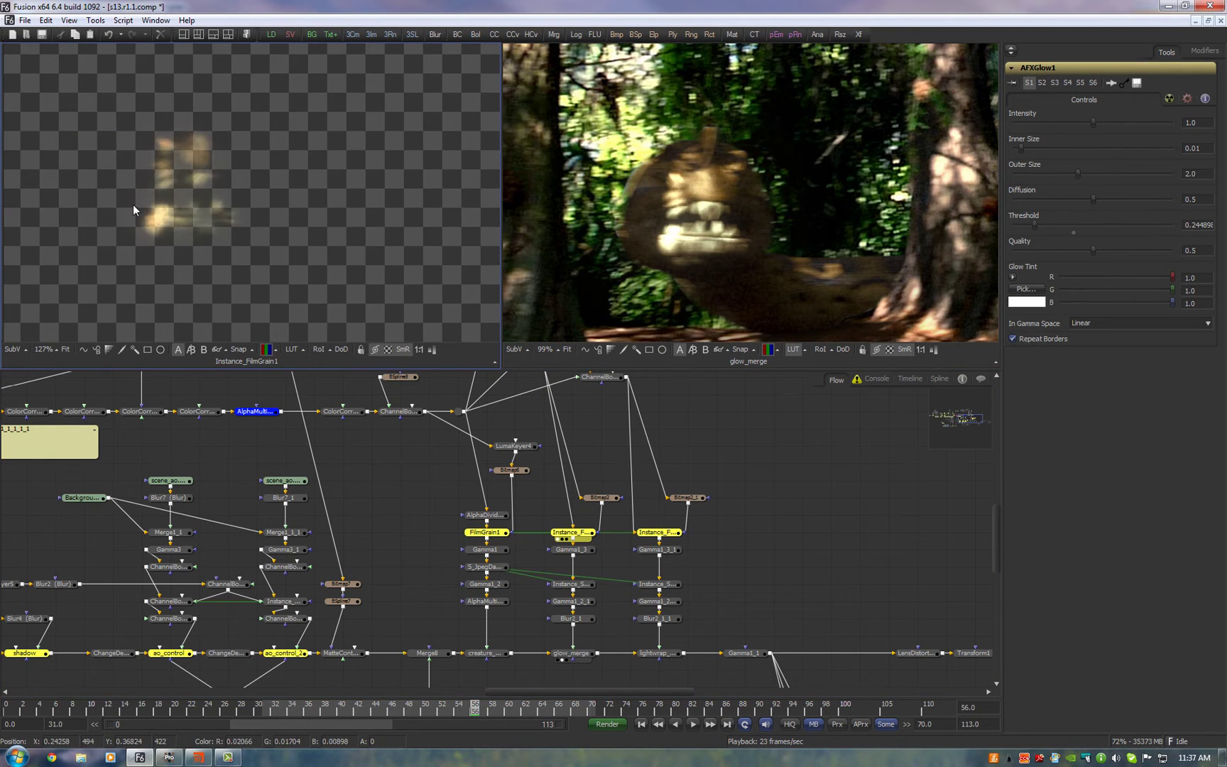
scroll(801, 260, up, 2)
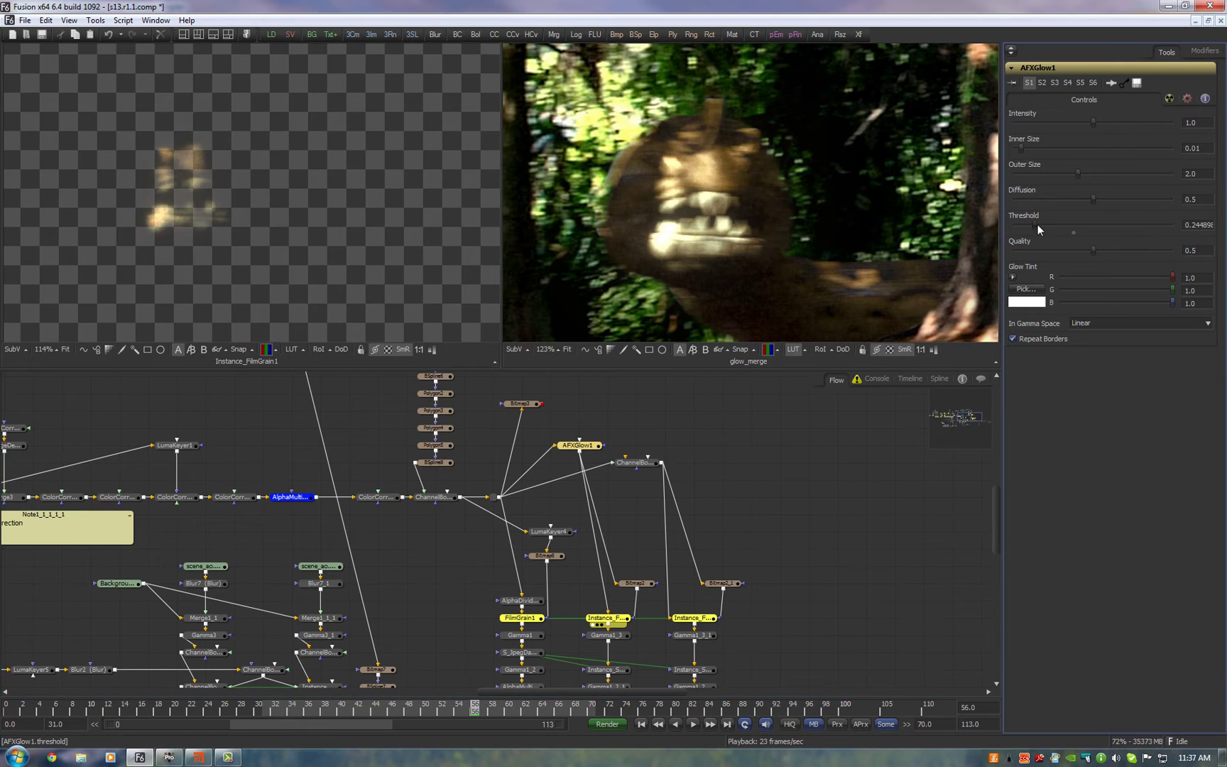
- Set AFXGlow1's threshold to about 0.35, intensity to about 0.77 and outer size to about 2.45, and check glow_merge
drag(1037, 224, 1045, 224)
drag(1093, 122, 1074, 124)
drag(1078, 173, 1092, 174)
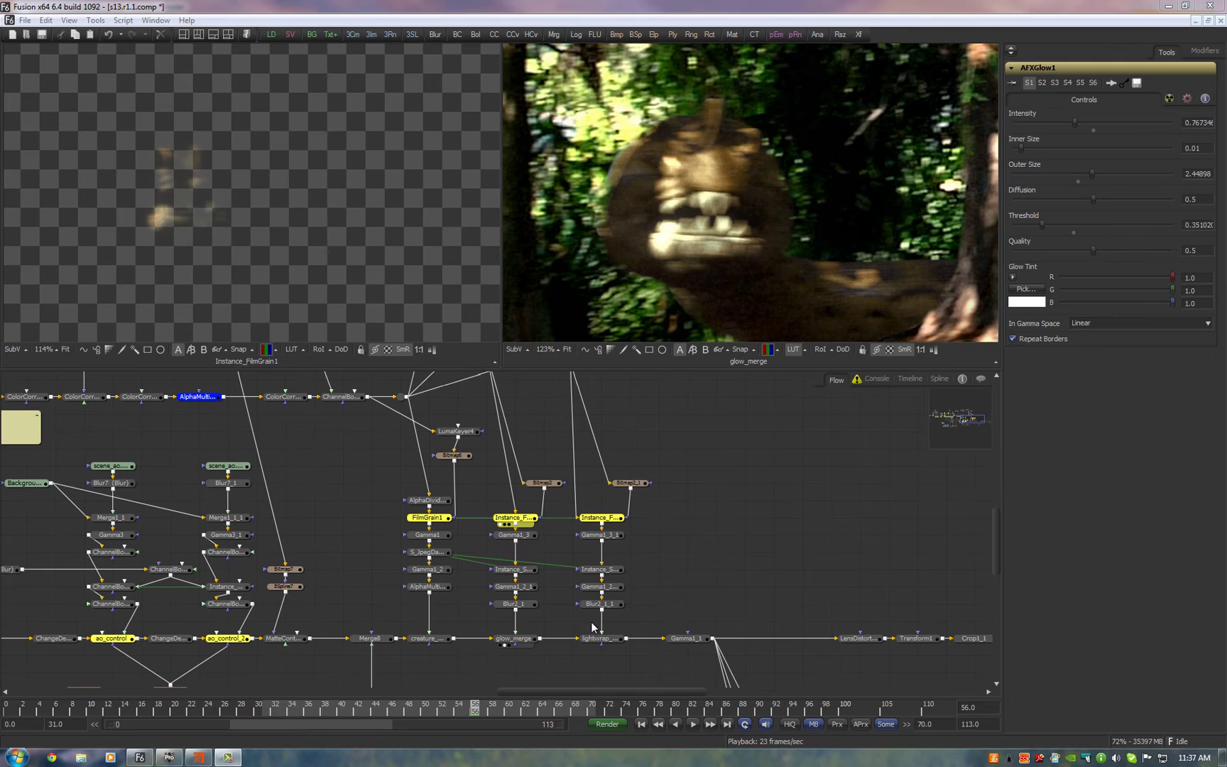
click(514, 639)
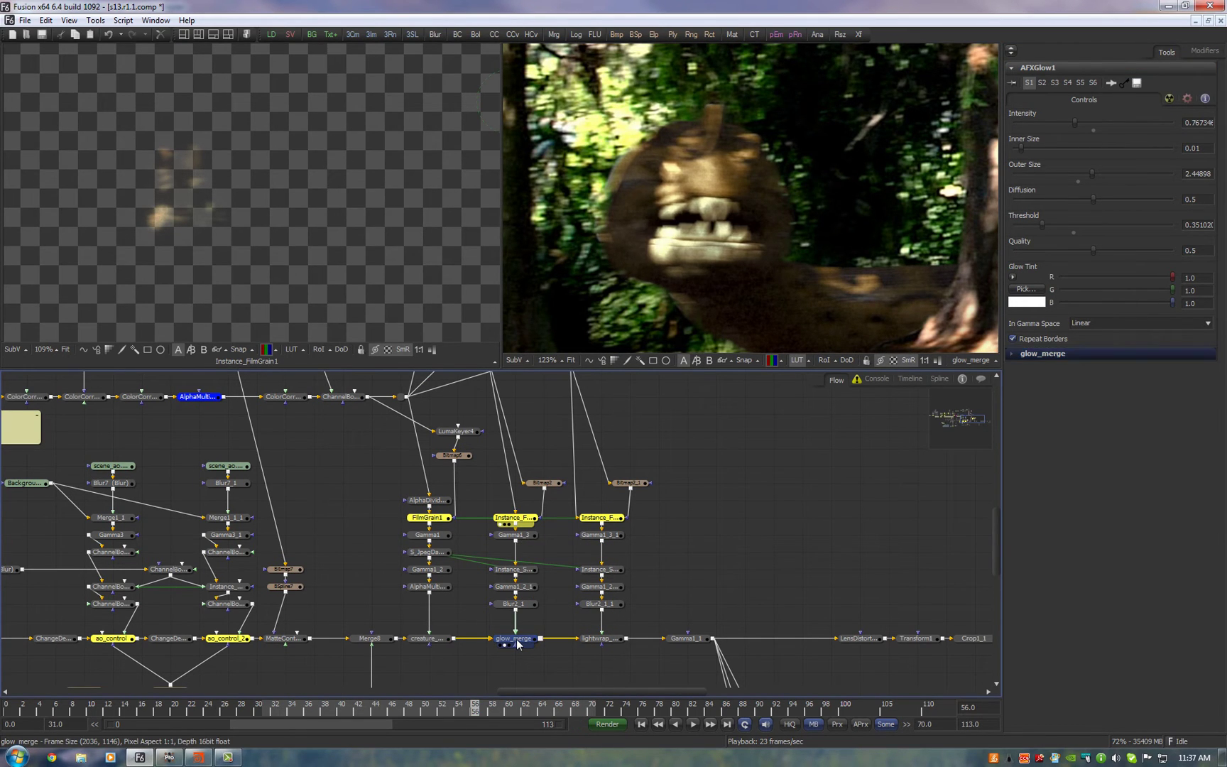
click(685, 509)
- Add a second AFX Glow tool for the light wrap beside the creature's branches
scroll(733, 241, down, 3)
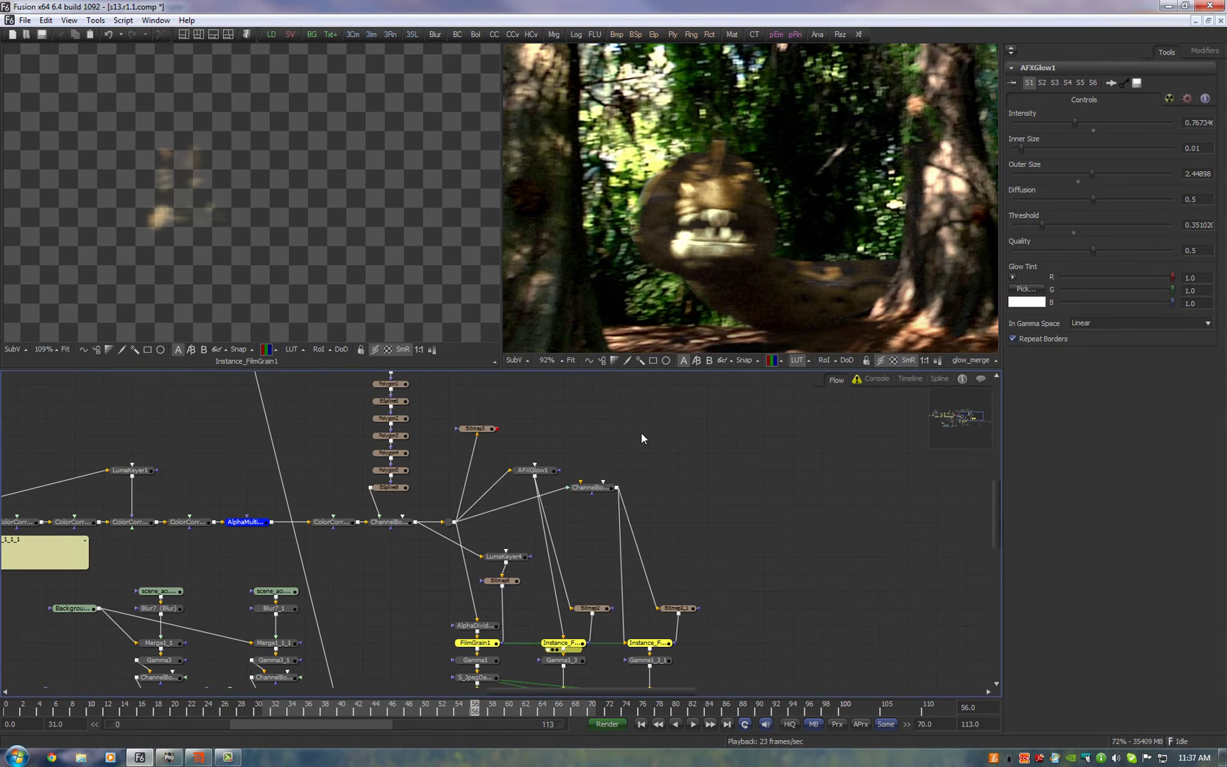
key(ctrl+space)
text(afx)
key(Down)
key(Down)
key(Down)
key(Down)
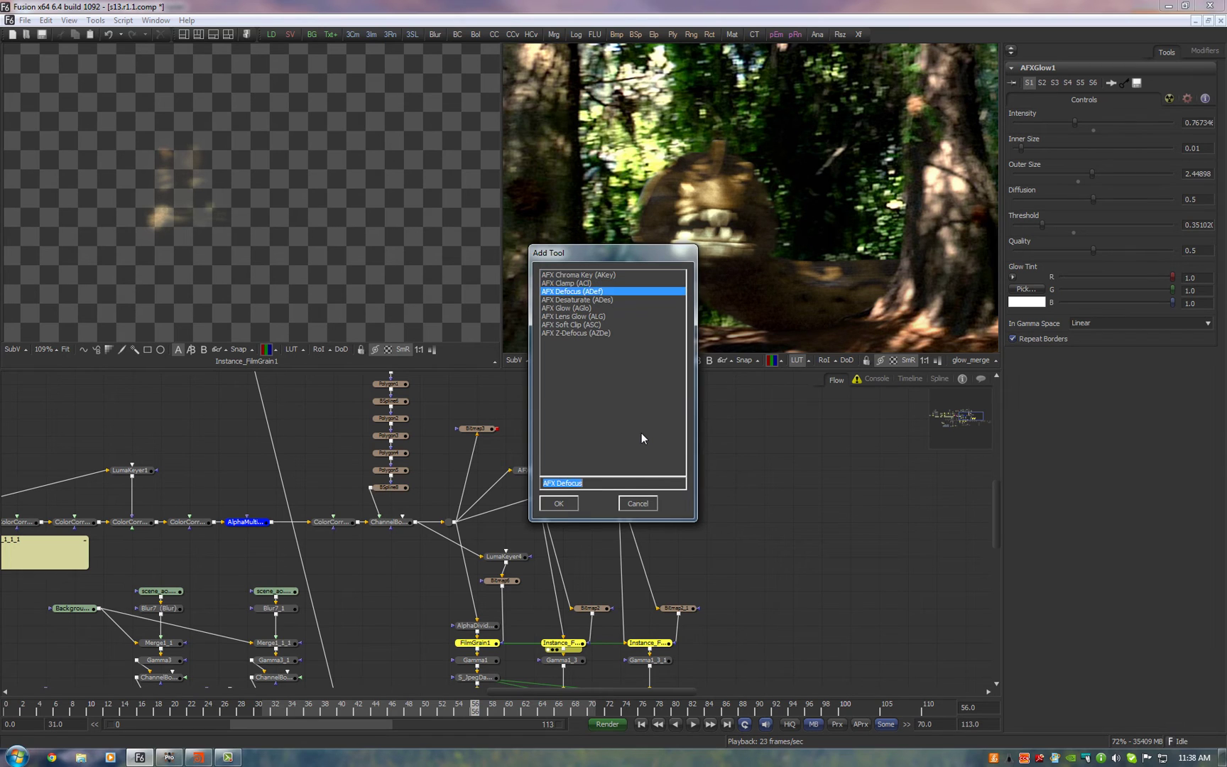
key(Return)
- Connect the MatteControl1 background output and the Bitmap3 inverted creature matte into AFXGlow2, and view the masked glow
drag(648, 448, 425, 540)
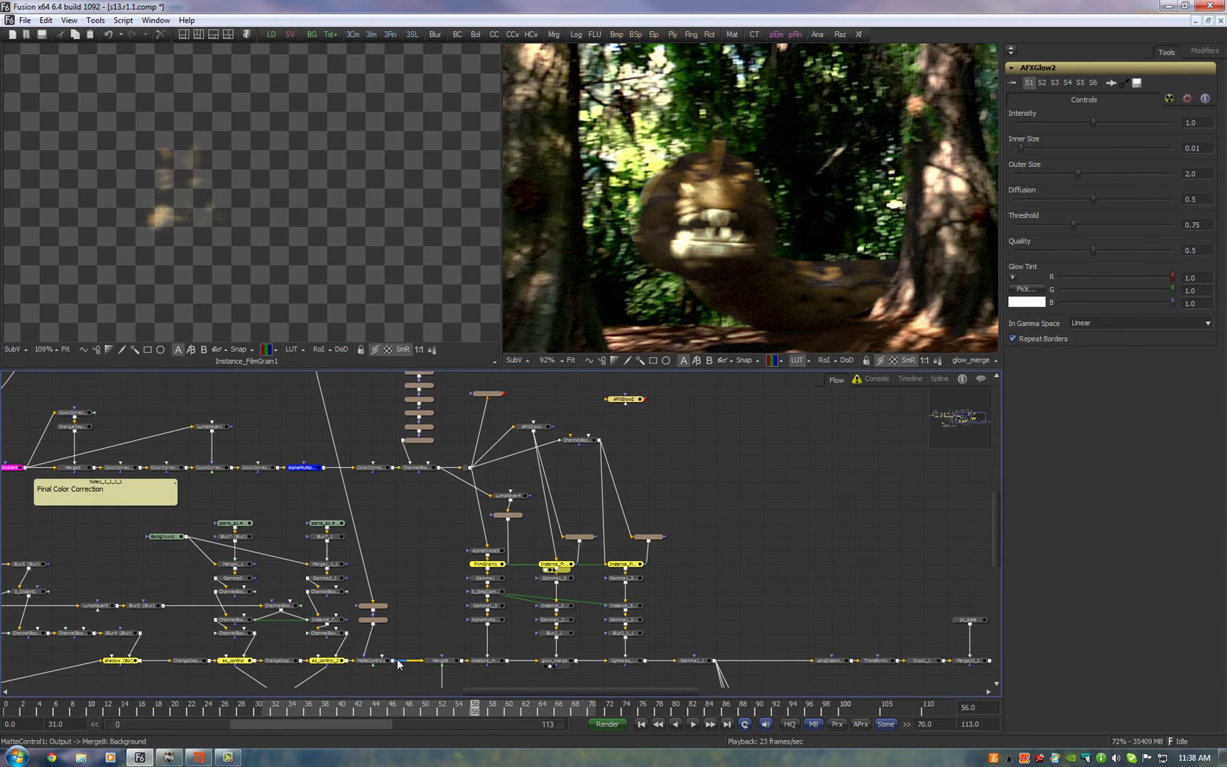
drag(392, 660, 612, 467)
scroll(631, 492, up, 3)
drag(424, 446, 151, 227)
scroll(328, 241, down, 3)
drag(450, 447, 652, 385)
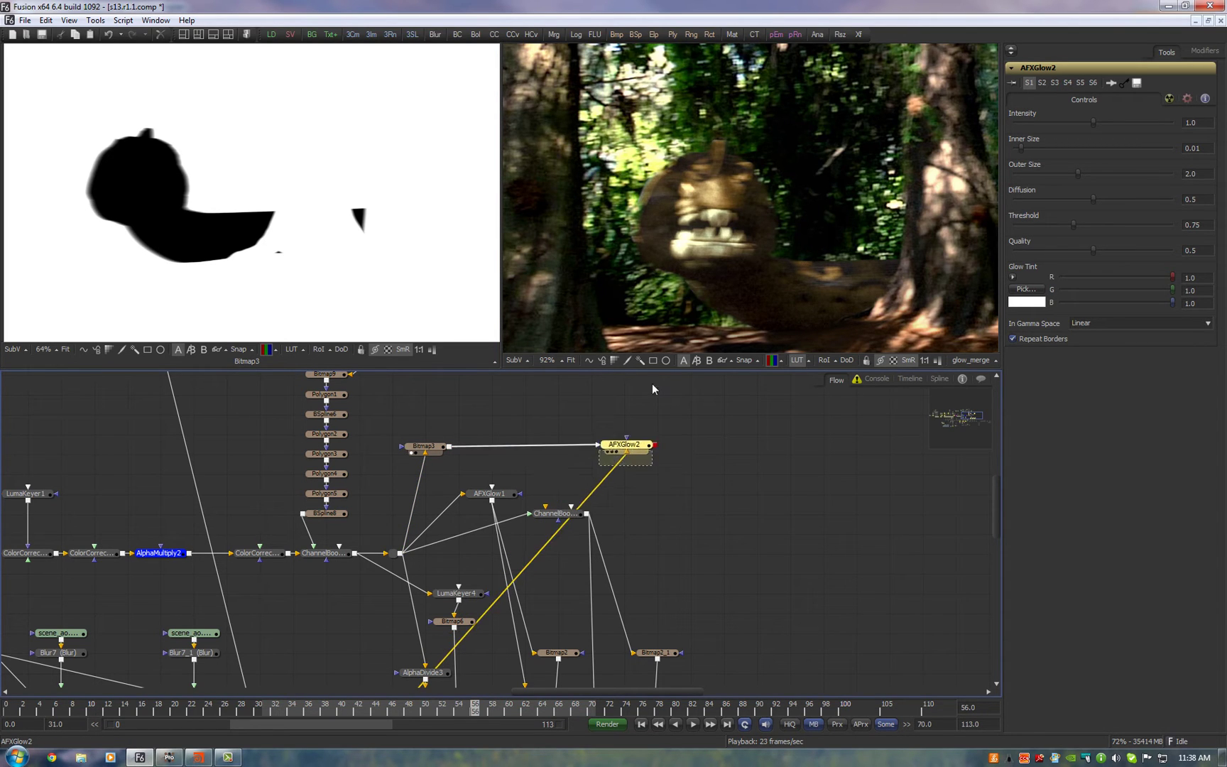
key(2)
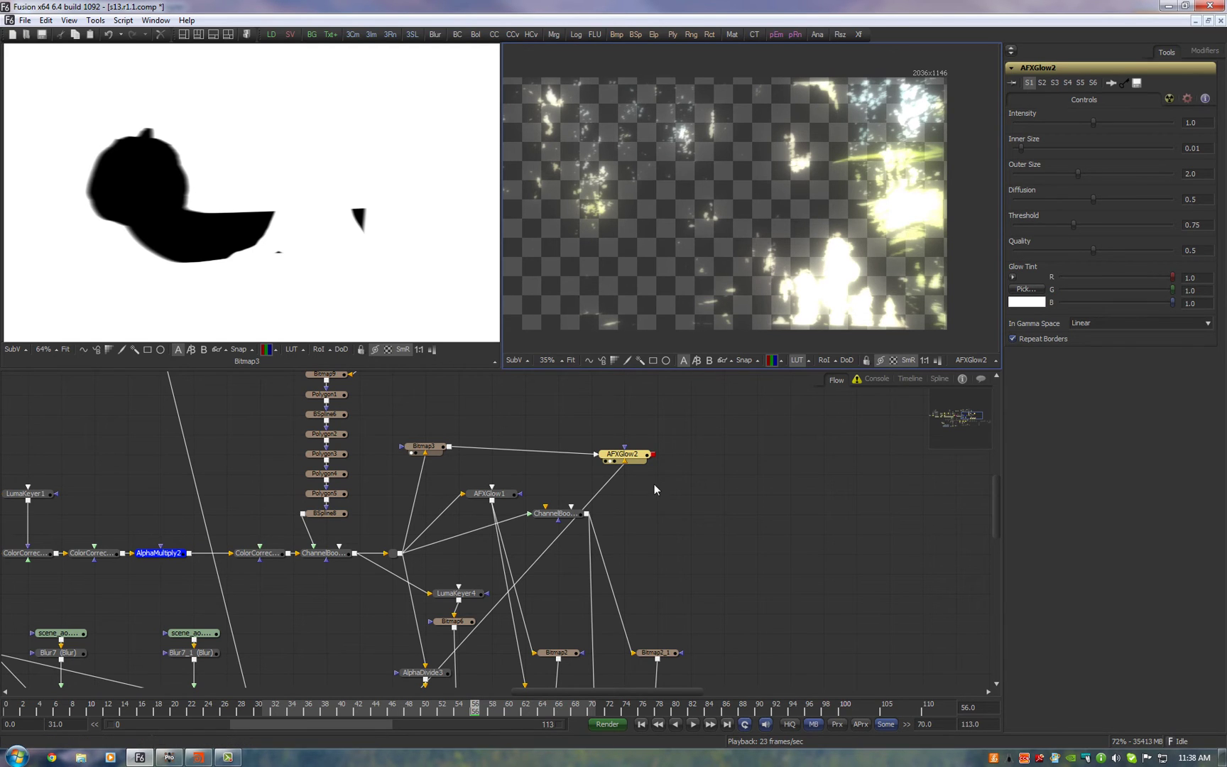
- Connect AFXGlow2 to the ChannelBooleans node of the light wrap branch and view the wrap on the creature's head
drag(653, 452, 776, 203)
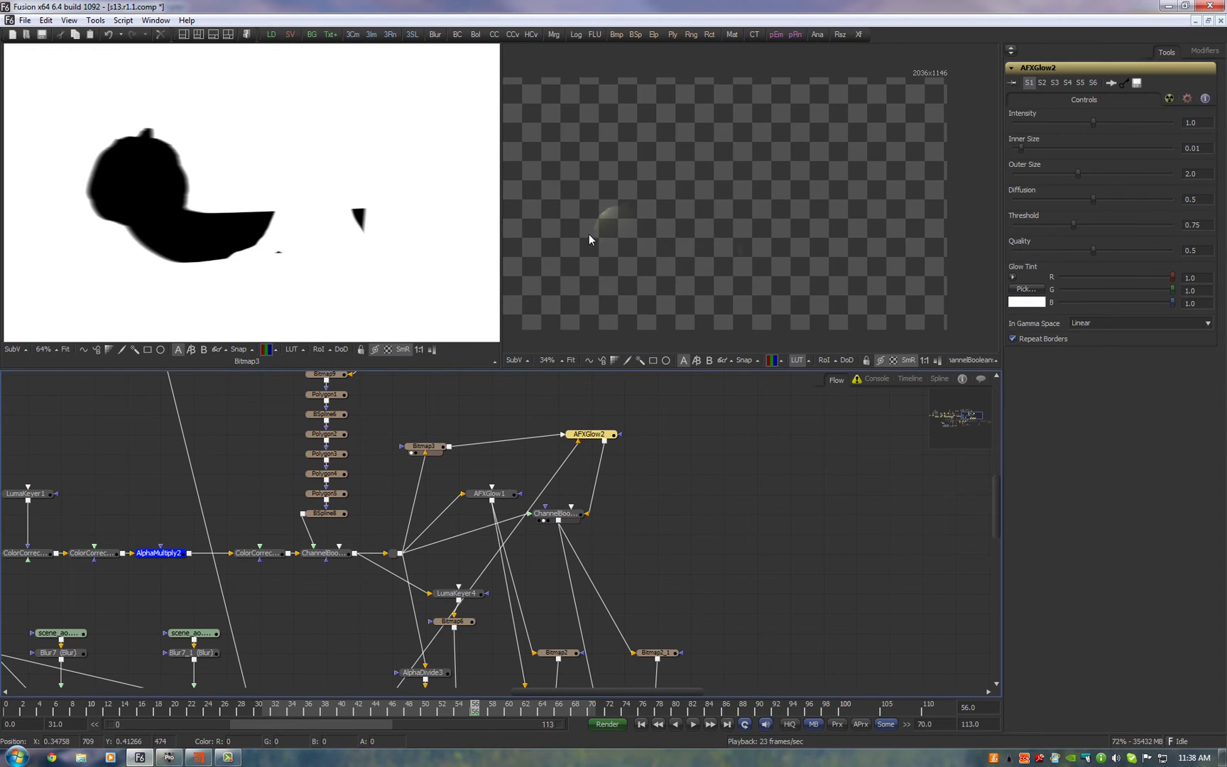
scroll(687, 236, up, 3)
drag(589, 231, 806, 219)
click(892, 361)
click(893, 360)
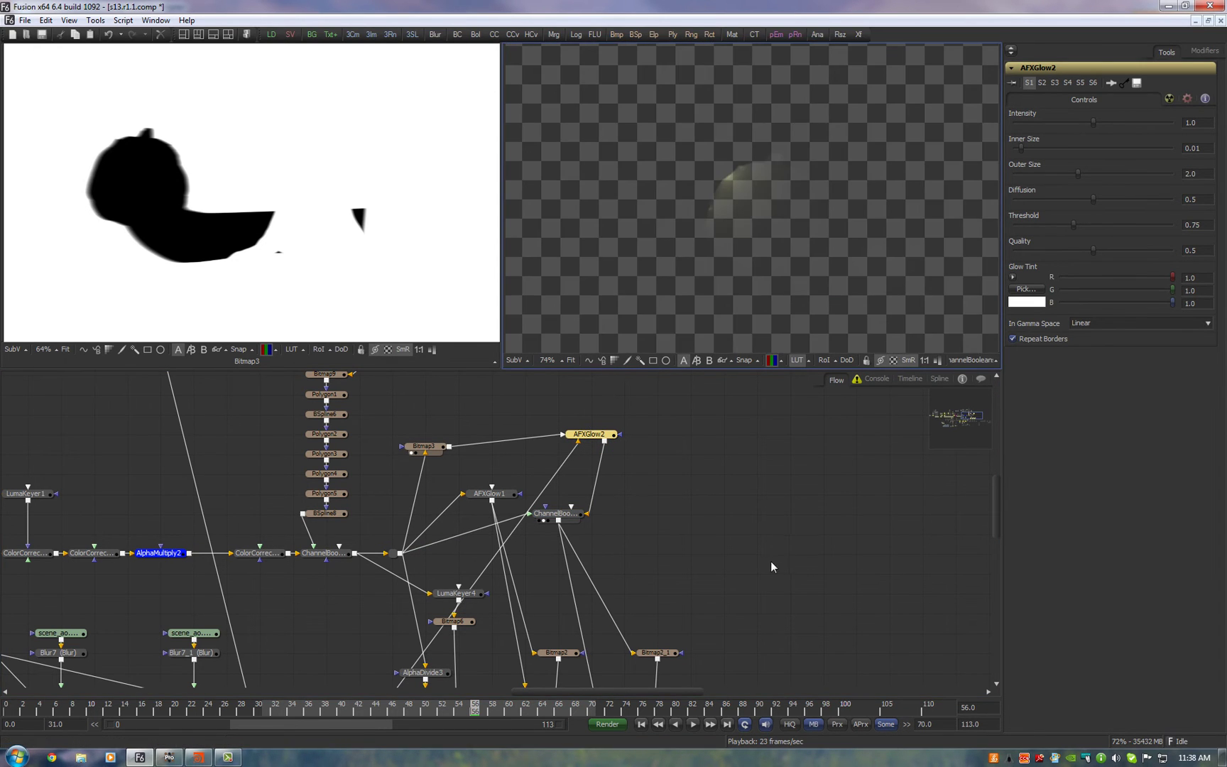
- View lightwrap_merge enlarged on the creature's head, clear the other viewer, and select lightwrap_merge to compare its effect
scroll(754, 531, down, 10)
drag(576, 590, 697, 189)
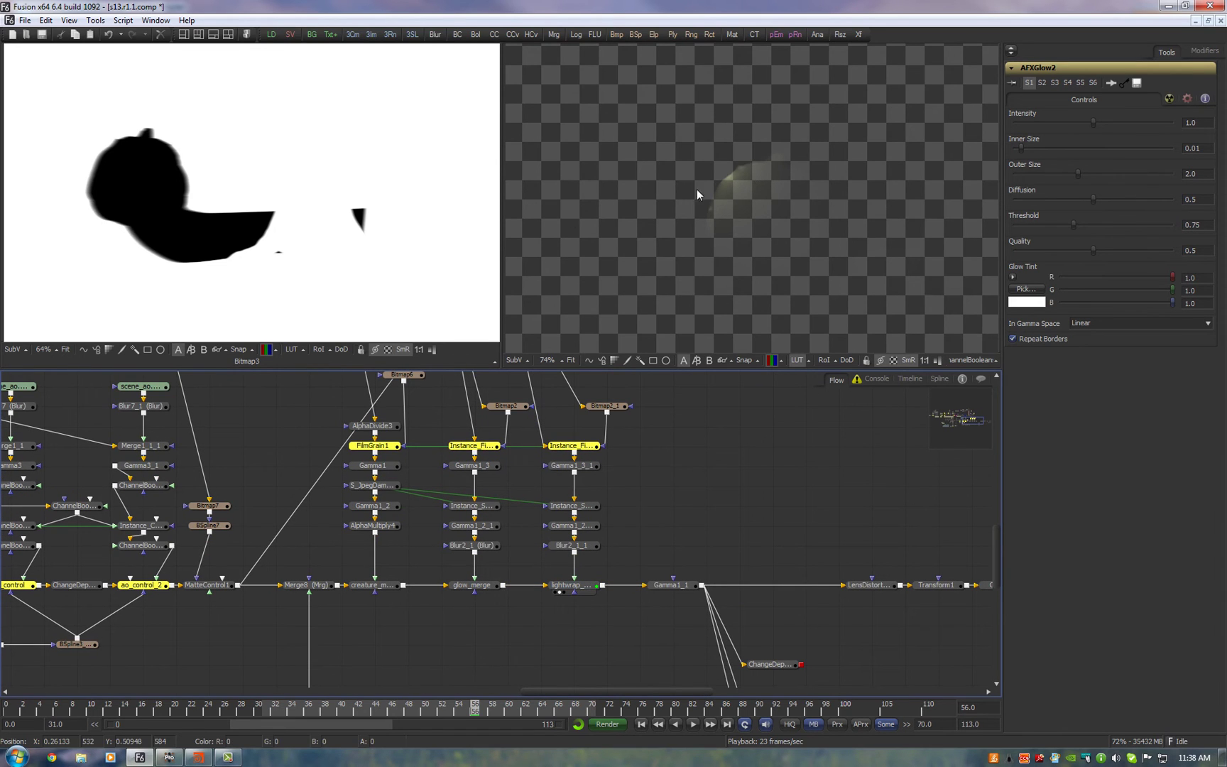
key(grave)
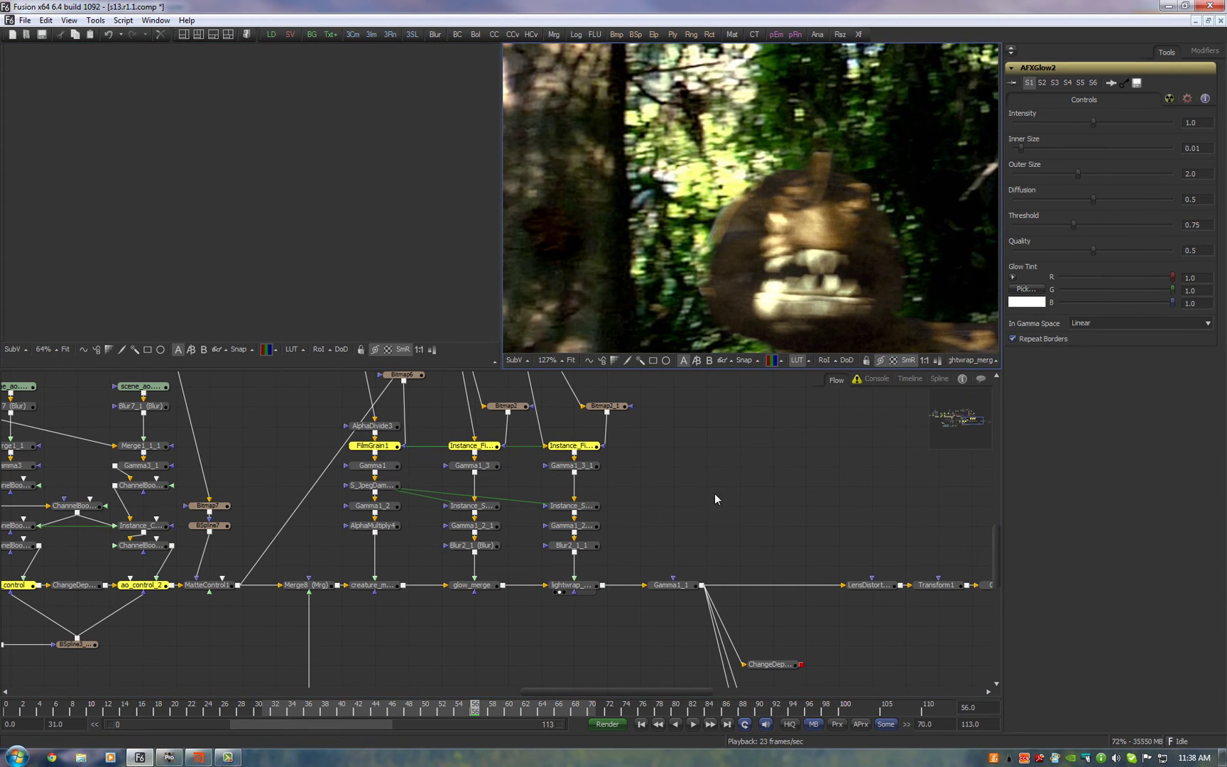
click(580, 588)
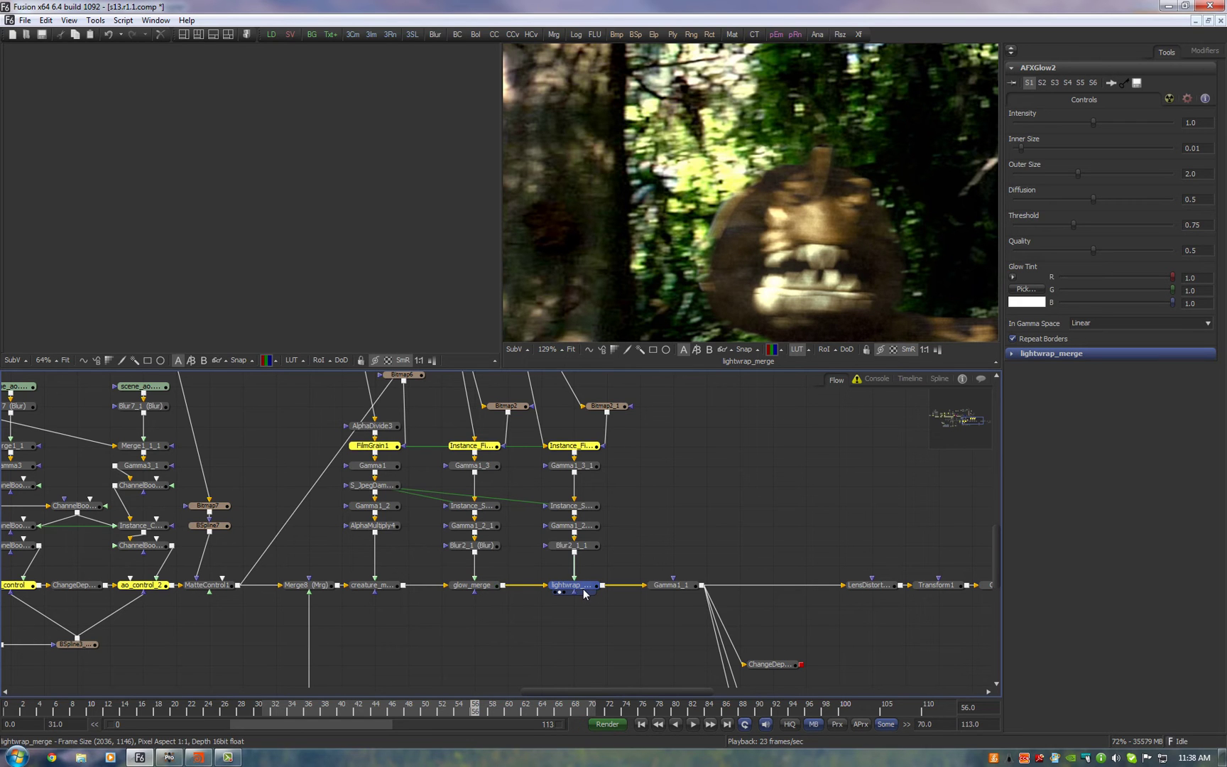
- Set AFXGlow2's intensity to 10, threshold to about 0.26 and outer size to about 1.43
scroll(584, 594, up, 5)
click(543, 402)
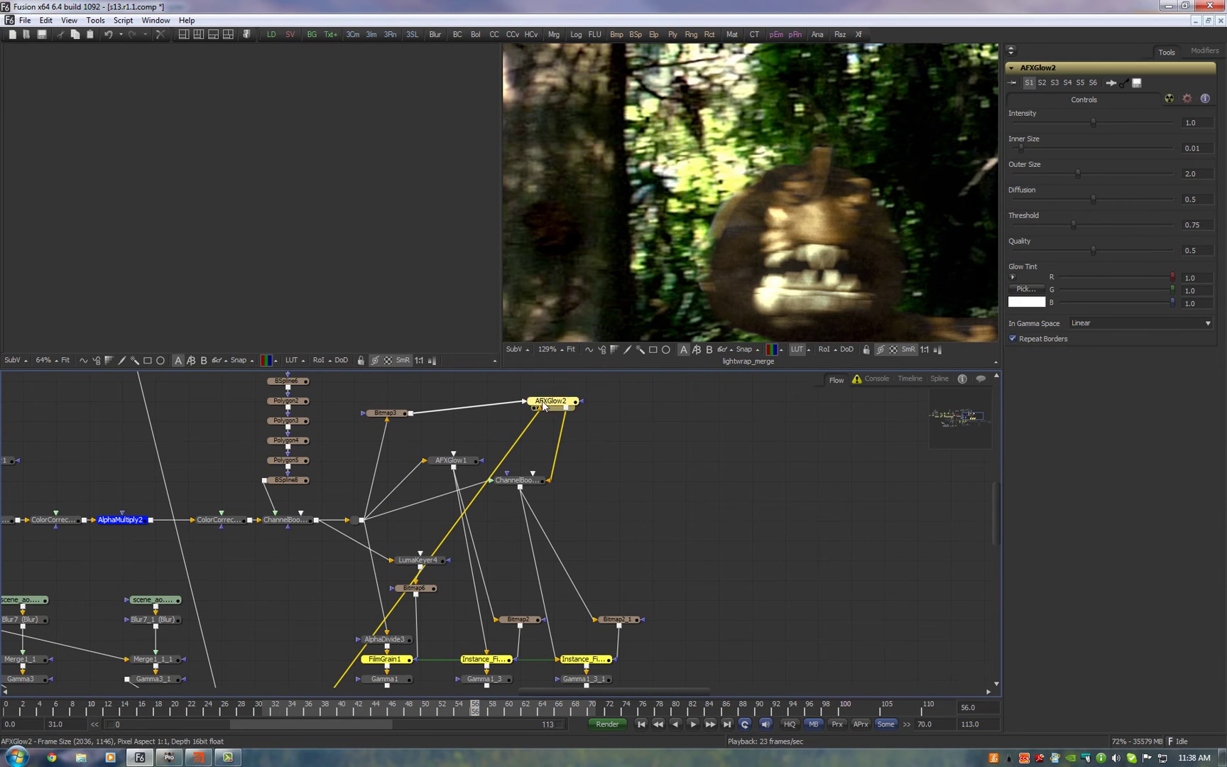
click(1193, 122)
text(10)
key(Tab)
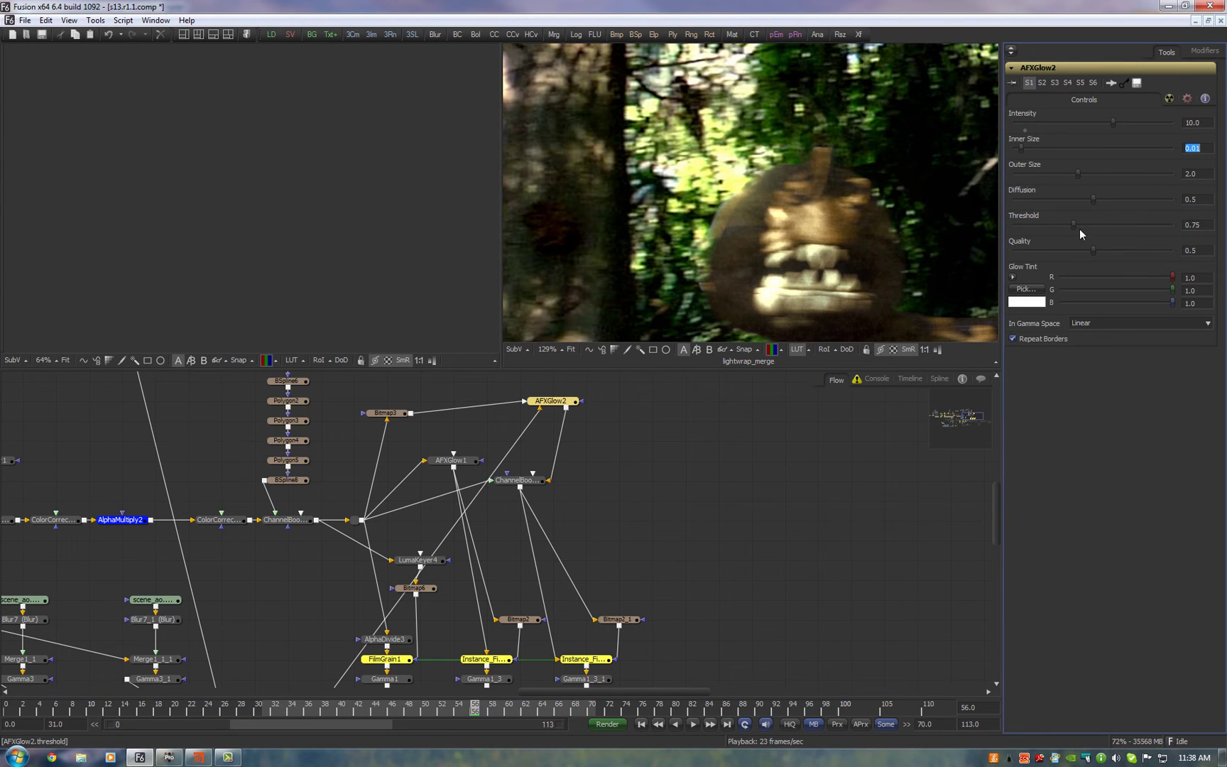
drag(1080, 230, 1054, 226)
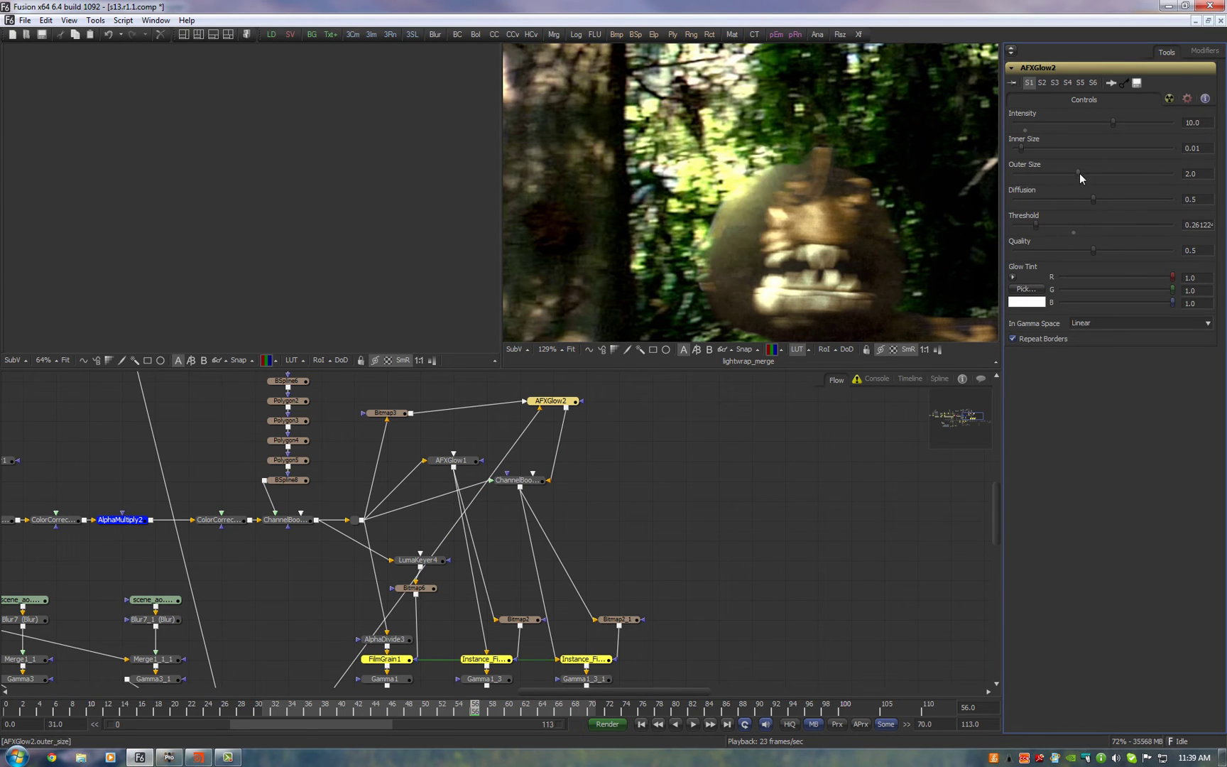
drag(1077, 174, 1060, 174)
- Set AFXGlow2's intensity to 1 and examine the light wrap along the creature's head
click(1197, 122)
text(1)
key(Tab)
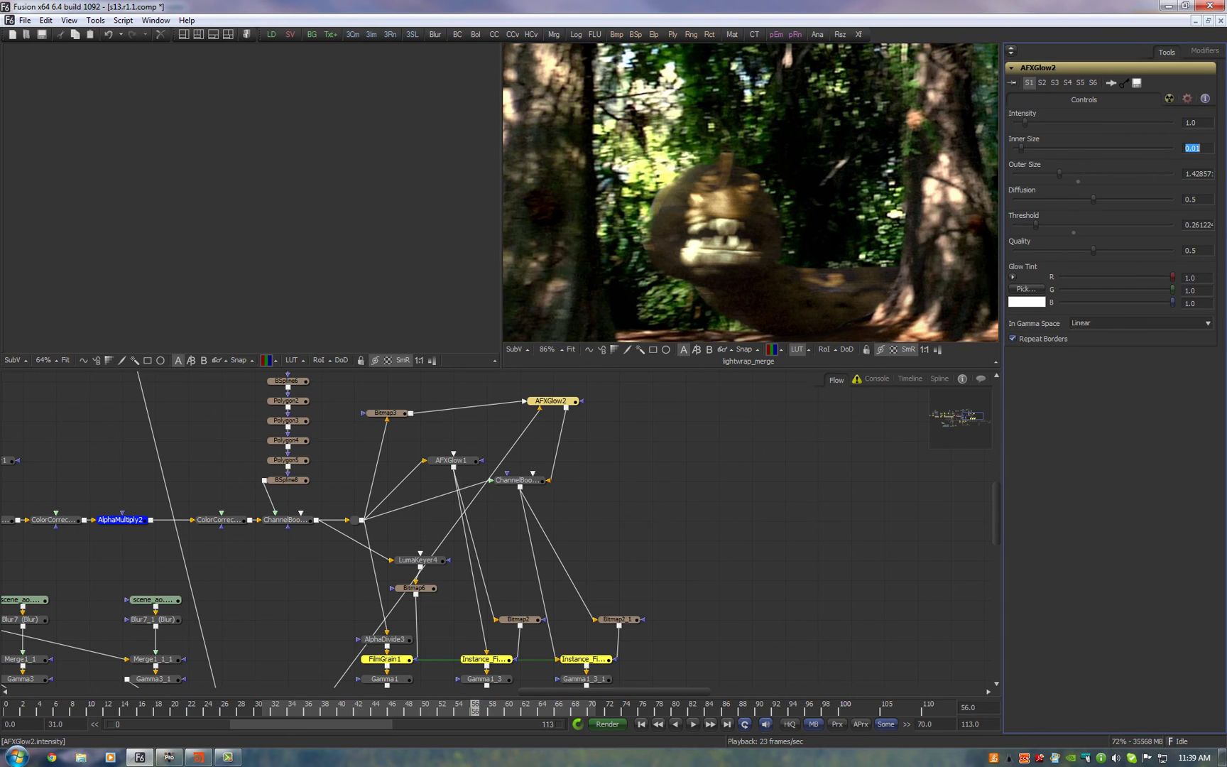
click(725, 446)
click(682, 185)
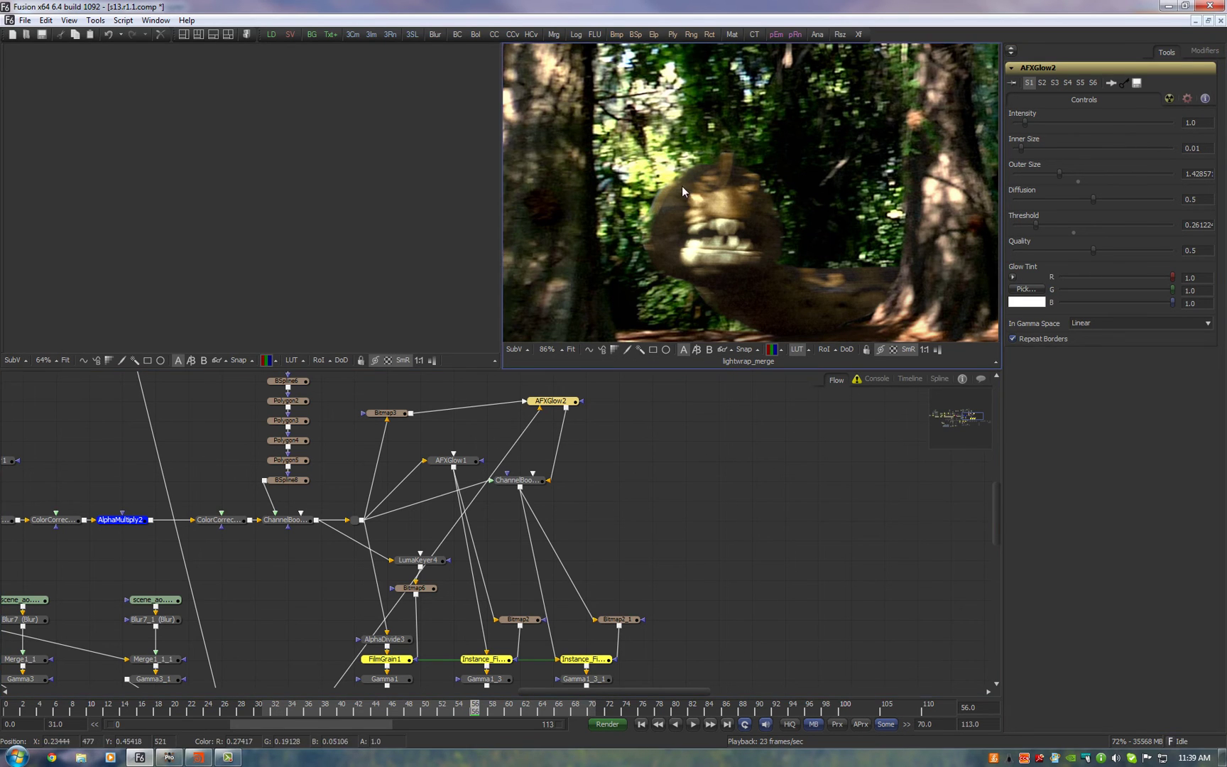
- Toggle lightwrap_merge off and on repeatedly to compare the light wrap's effect on the enlarged creature head
scroll(682, 187, up, 2)
drag(692, 455, 791, 468)
key(ctrl+p)
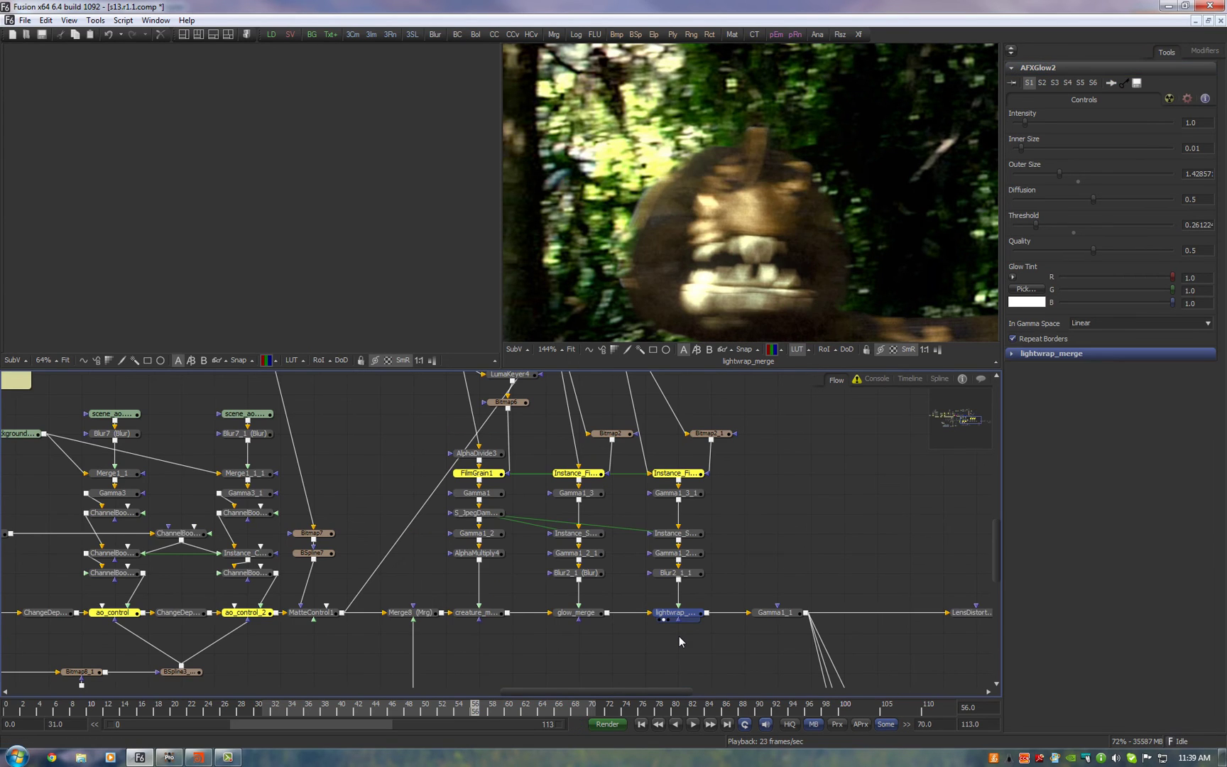
key(ctrl+p)
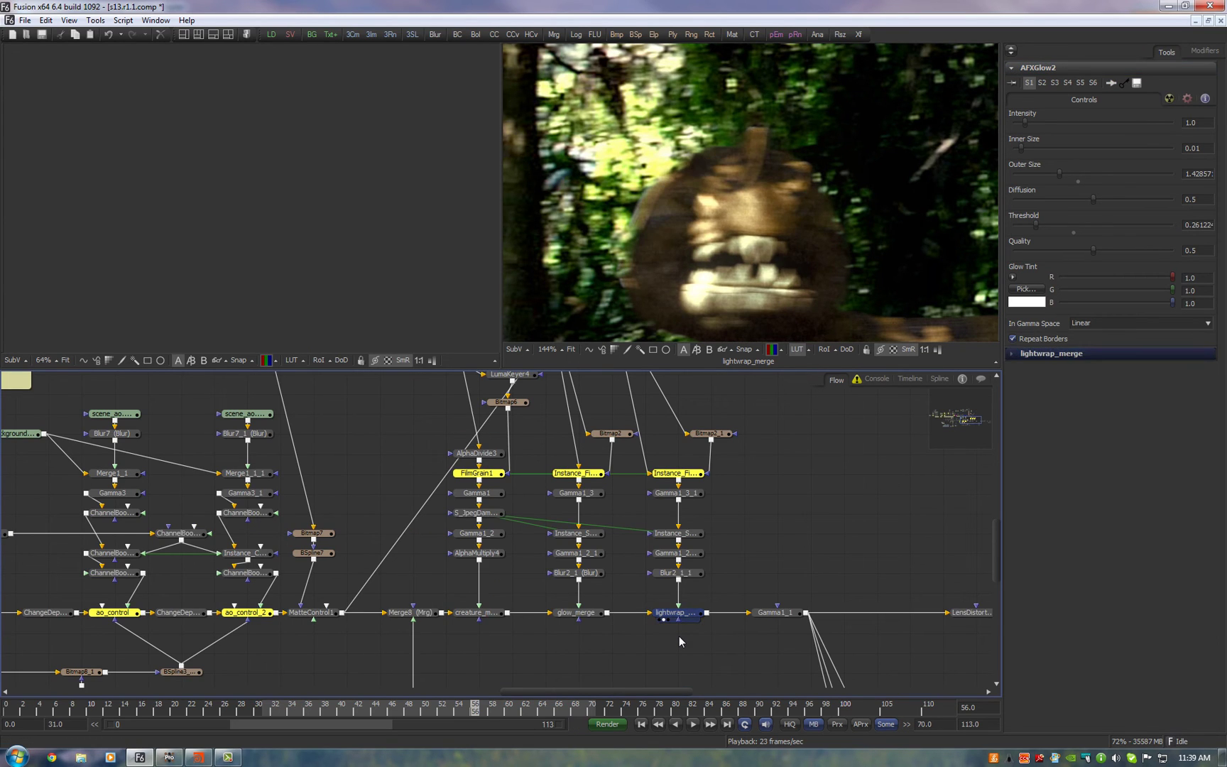
key(ctrl+p)
key(ctrl+p)
key(ctrl+p)
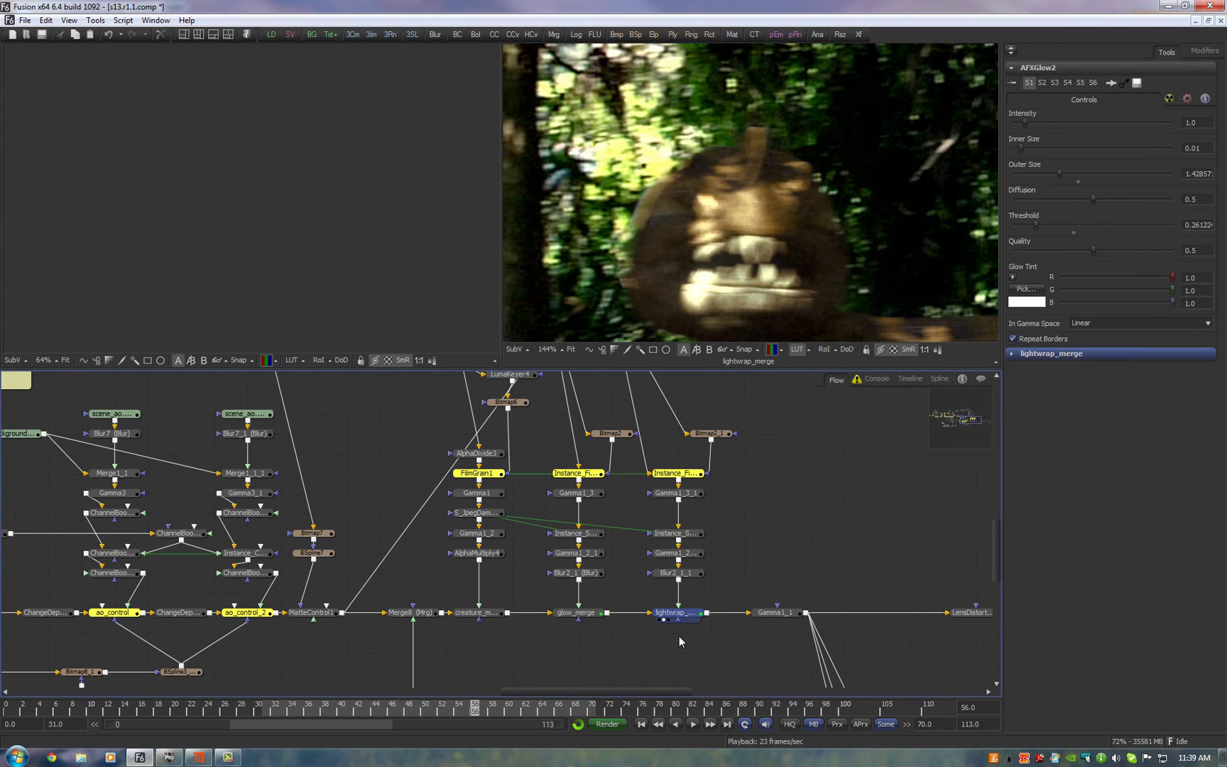
- Locate AFXGlow2, the glow feeding the light wrap branch, in the node flow and examine the wrap on the creature's head
click(763, 509)
scroll(840, 526, up, 5)
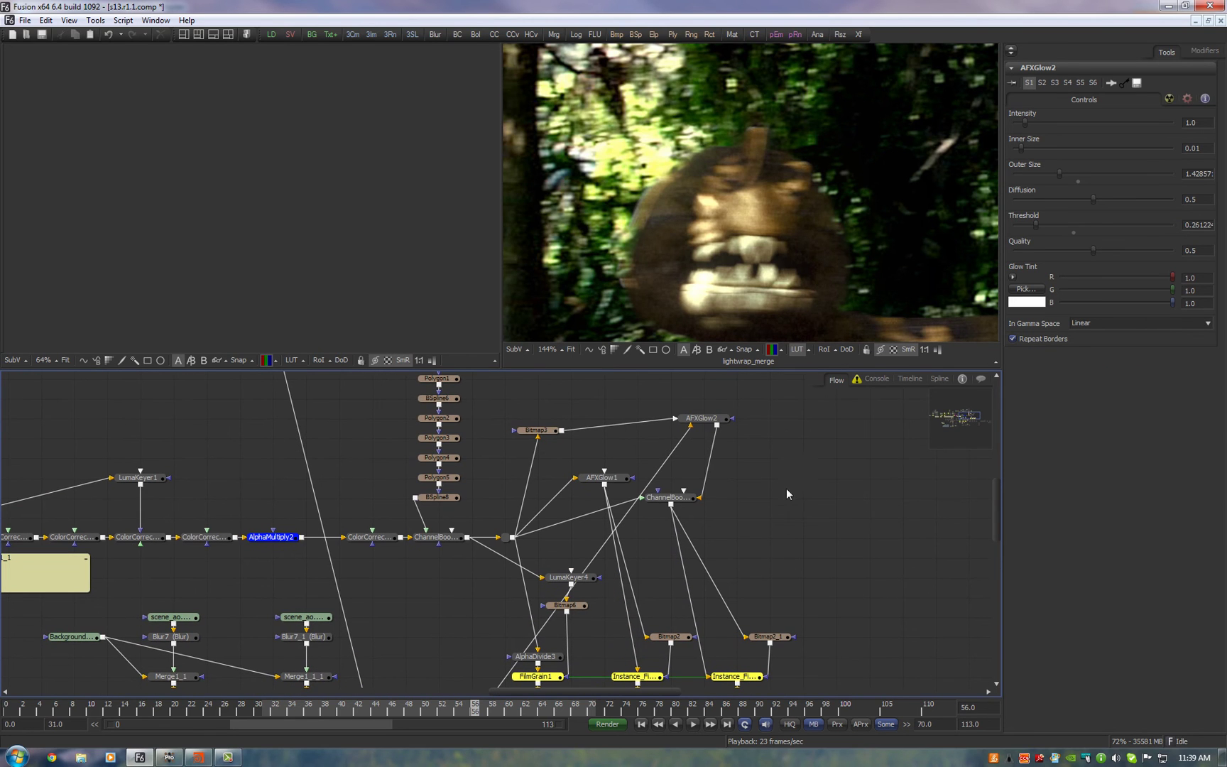
click(713, 421)
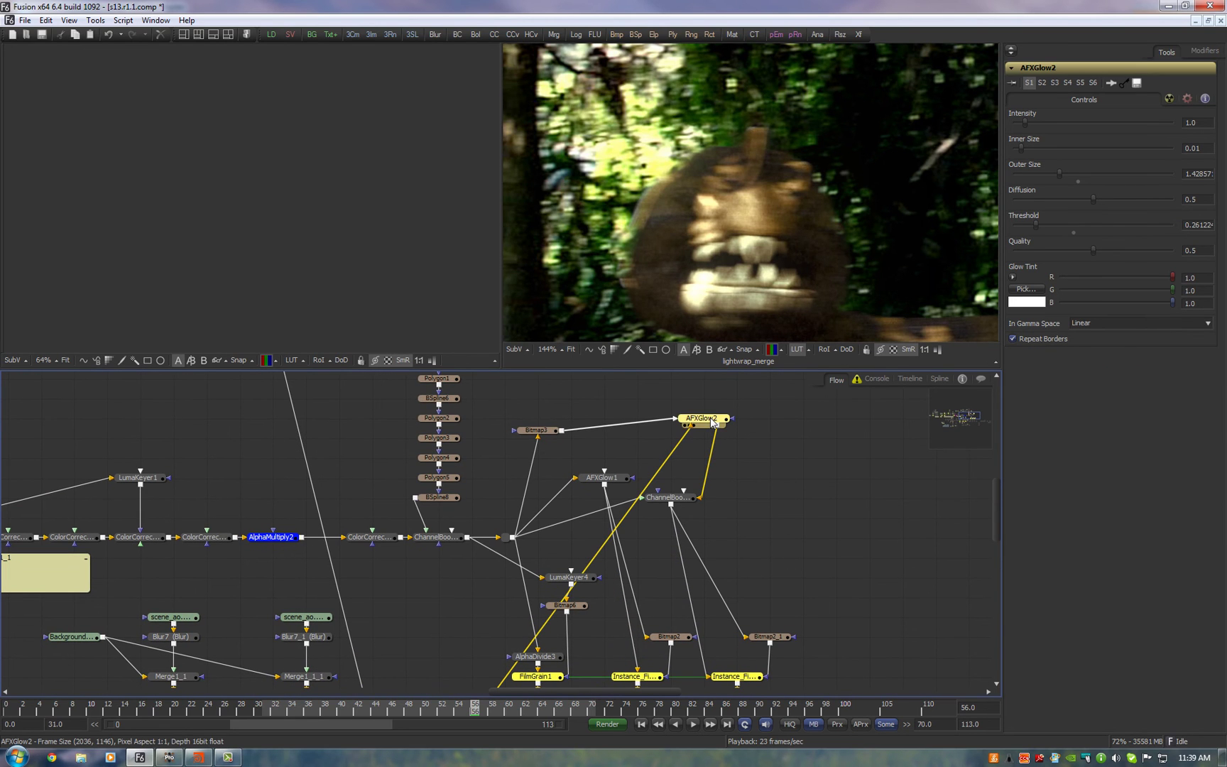
click(824, 439)
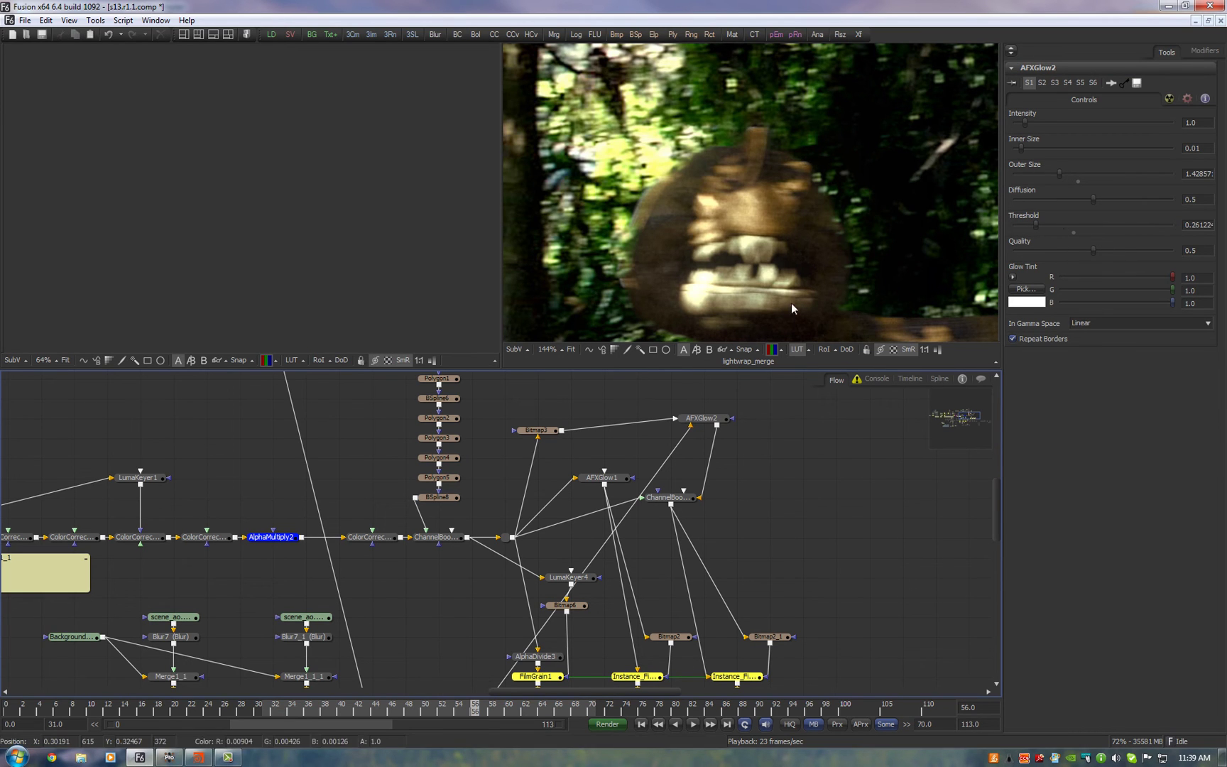
- View Gamma1_1, the node after lightwrap_merge, with the viewer LUT turned off
scroll(637, 196, down, 5)
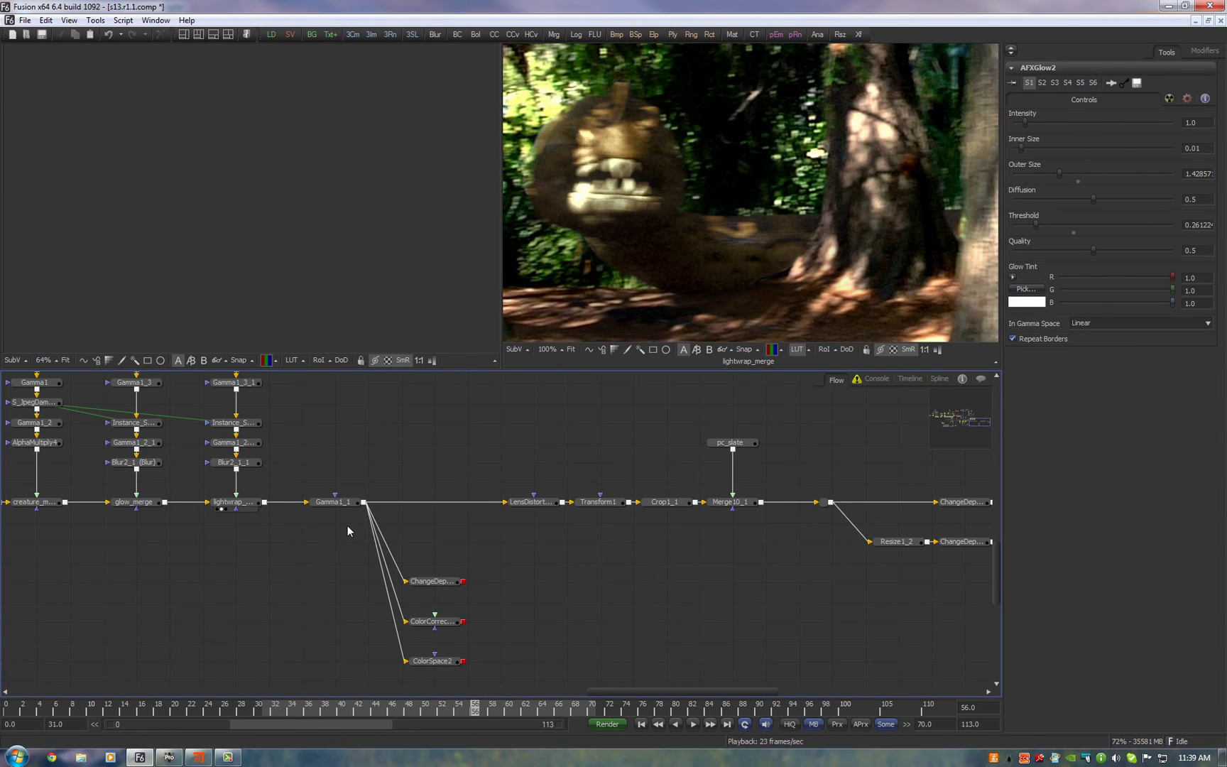
drag(332, 502, 776, 179)
click(795, 349)
- View the ChangeDepth3 and color corrector branches after Gamma1_1 to check how the creature sits in the plate
click(436, 582)
drag(438, 587, 749, 189)
drag(576, 551, 611, 528)
drag(482, 608, 706, 212)
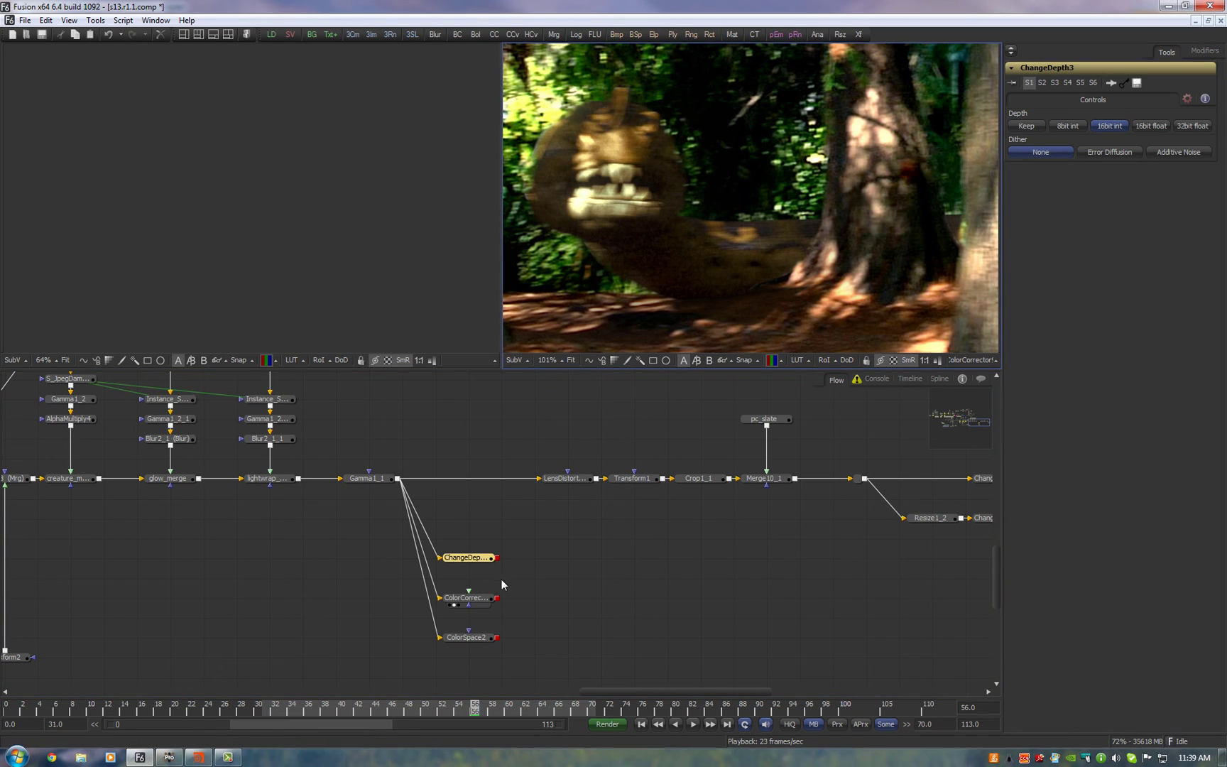
click(467, 597)
scroll(666, 227, down, 1)
drag(666, 226, 725, 237)
- View ColorSpace2's HSV conversion of the composite and examine its red and green channels around the creature
drag(477, 637, 734, 214)
scroll(735, 215, down, 1)
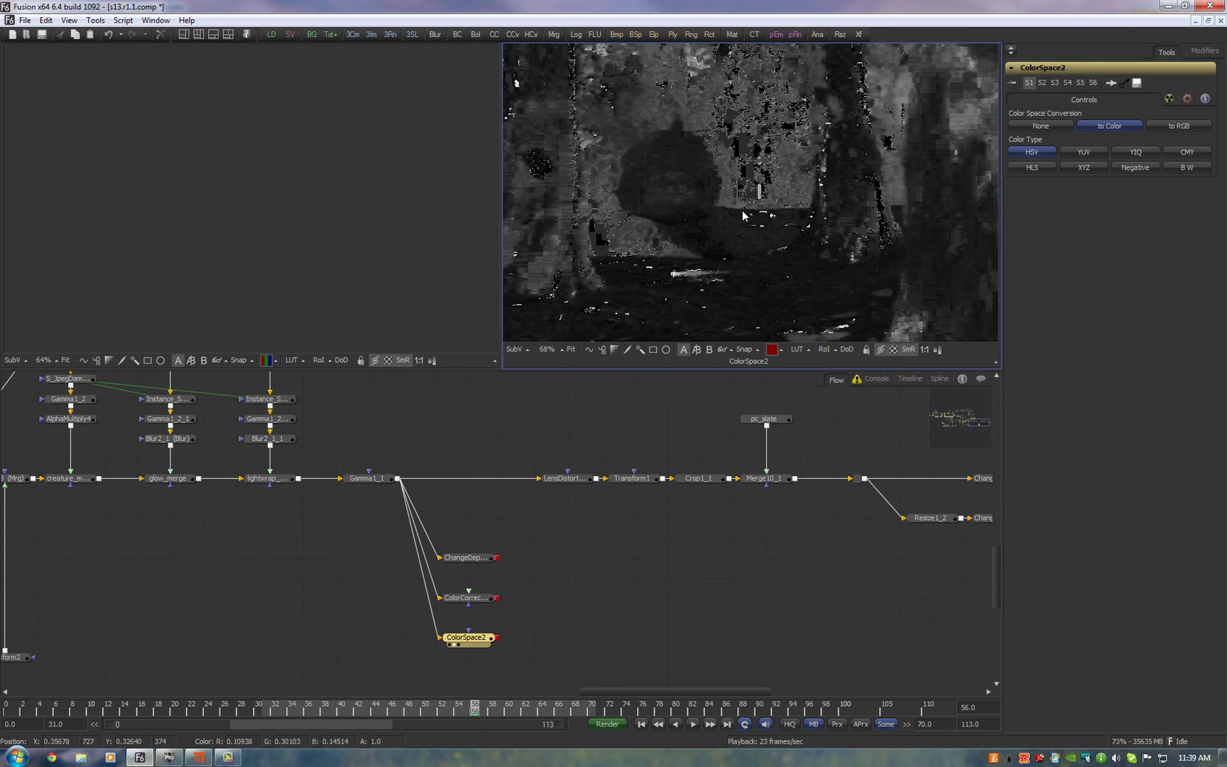
scroll(753, 216, down, 4)
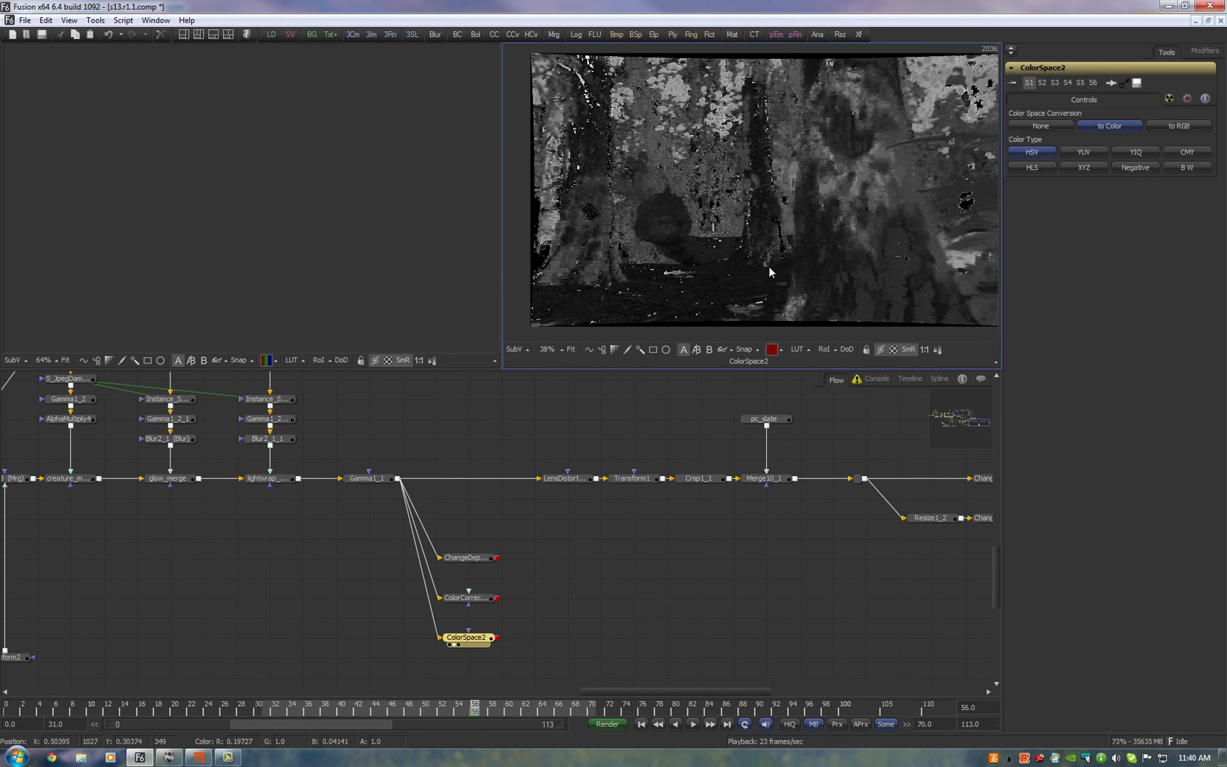
scroll(752, 257, up, 2)
key(g)
drag(707, 245, 727, 236)
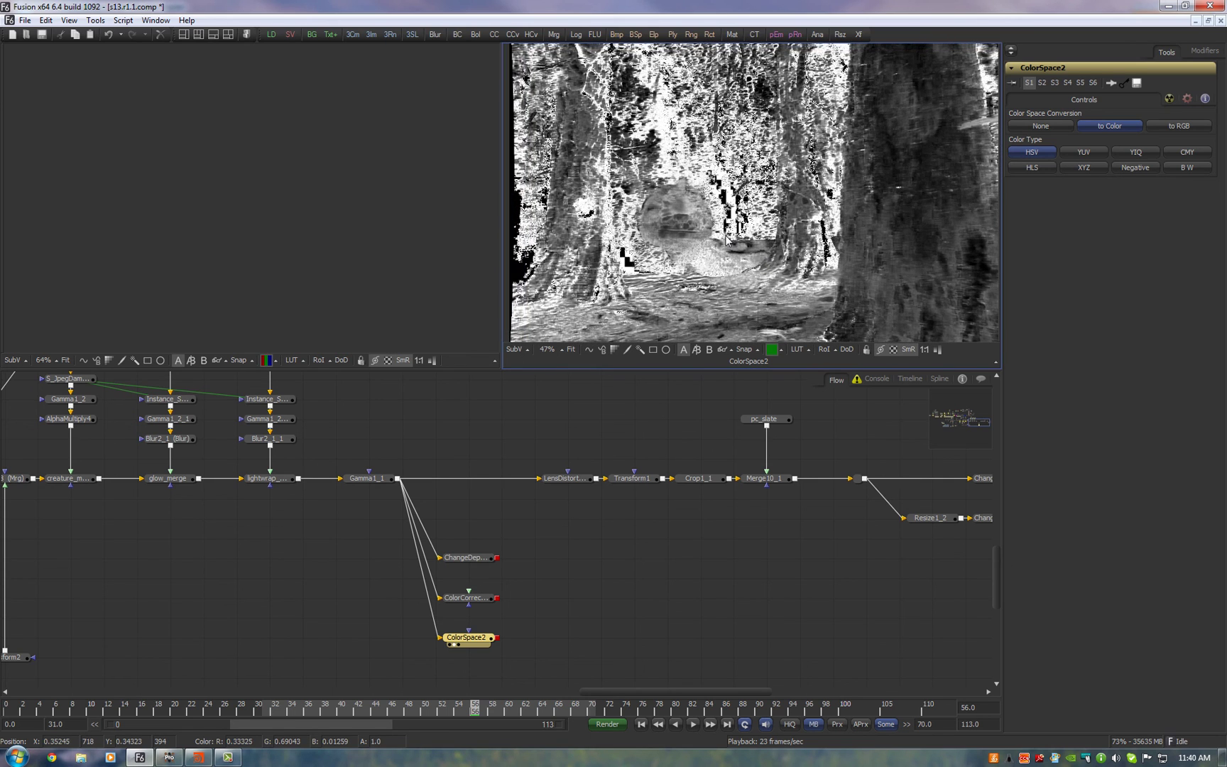
- Alternate between the blue and green channels of ColorSpace2 to compare the creature's values with the forest
key(b)
scroll(726, 239, down, 1)
key(g)
key(b)
key(g)
key(b)
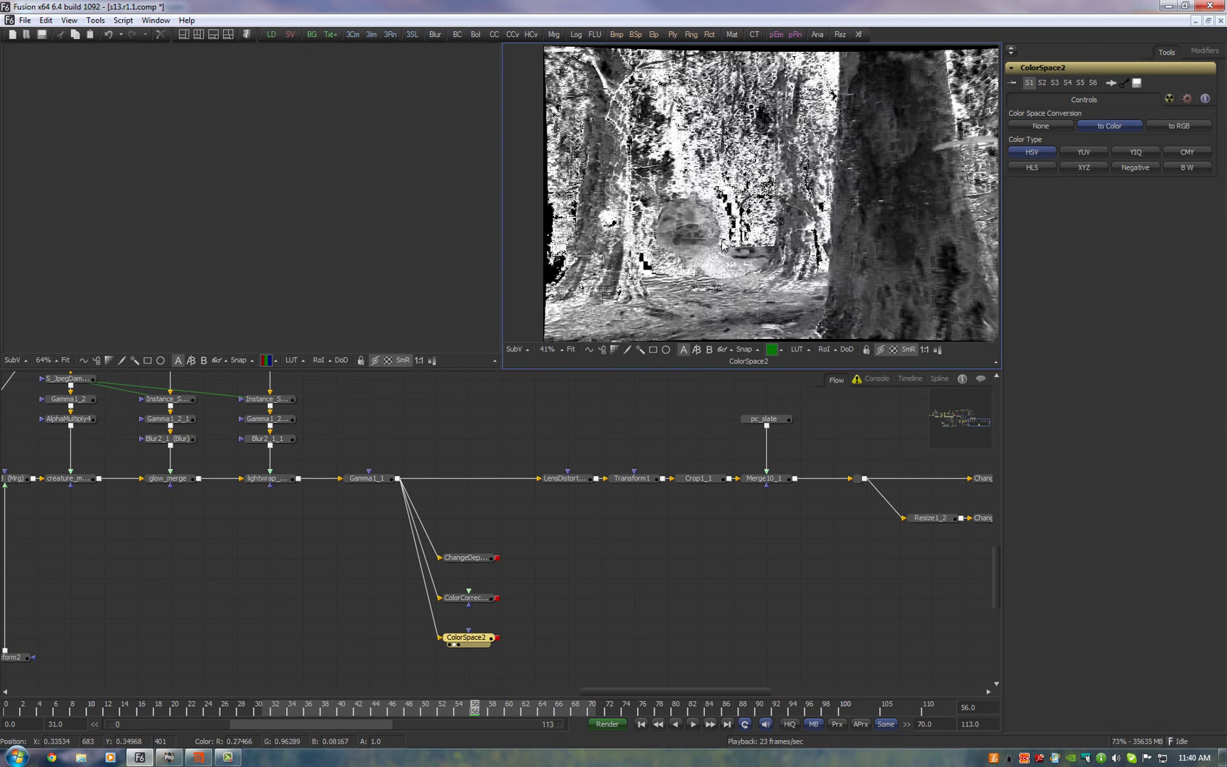
key(g)
key(b)
key(g)
- View Gamma1_1, checking its red channel and the full-color image around the creature
drag(367, 478, 761, 239)
key(r)
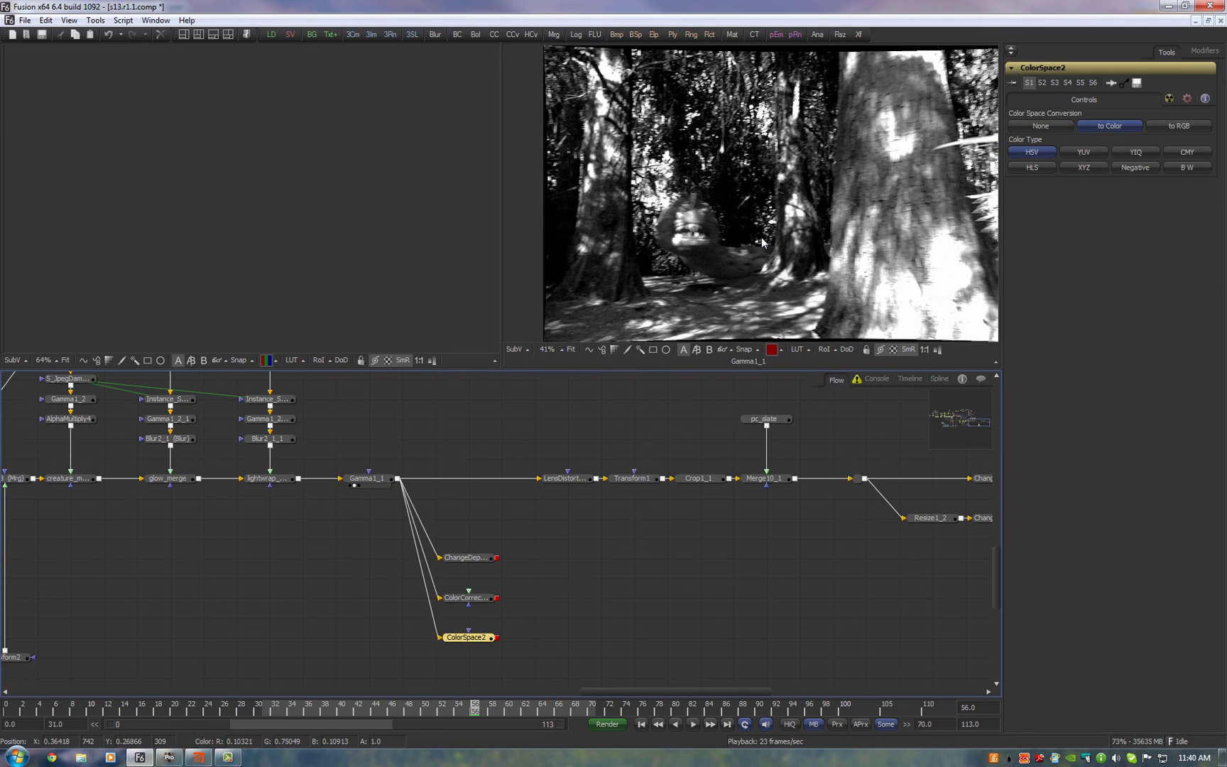
key(c)
scroll(775, 256, up, 3)
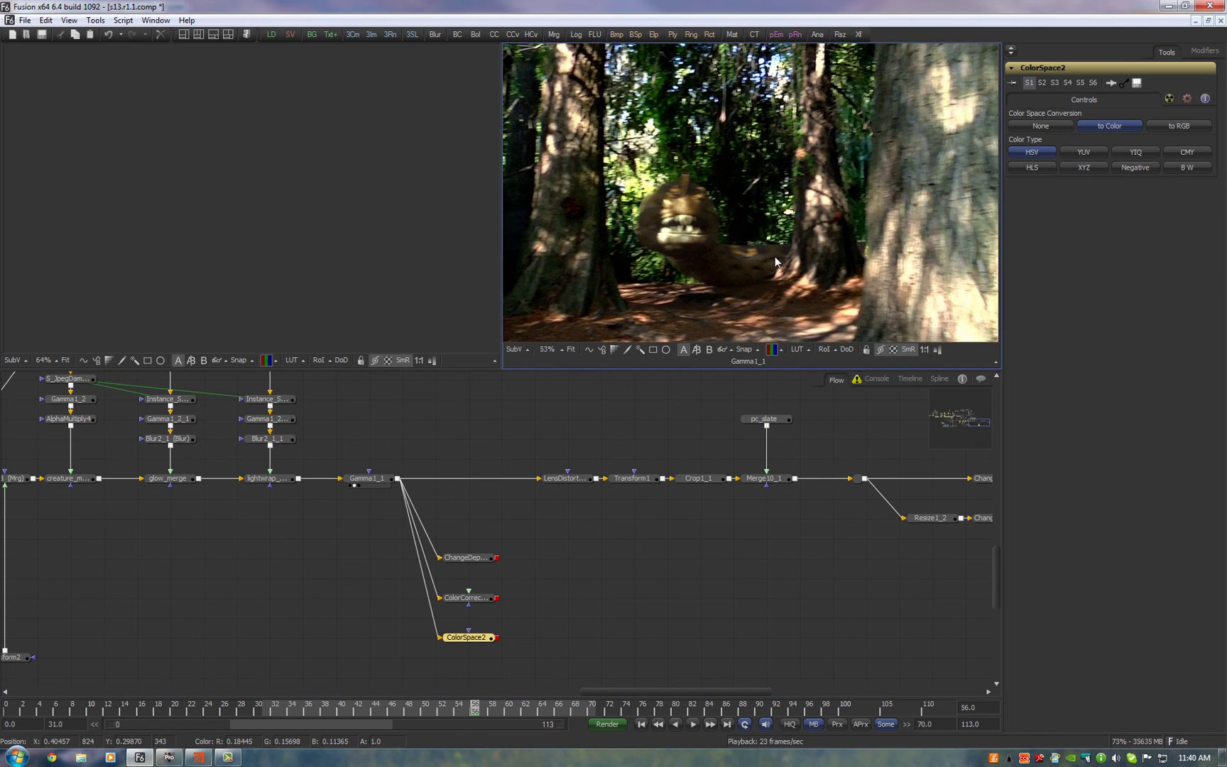
- View the LensDistort, Transform1 and Crop1_1 outputs in turn to examine the redistorted and cropped frame
drag(691, 402, 551, 484)
scroll(786, 225, down, 3)
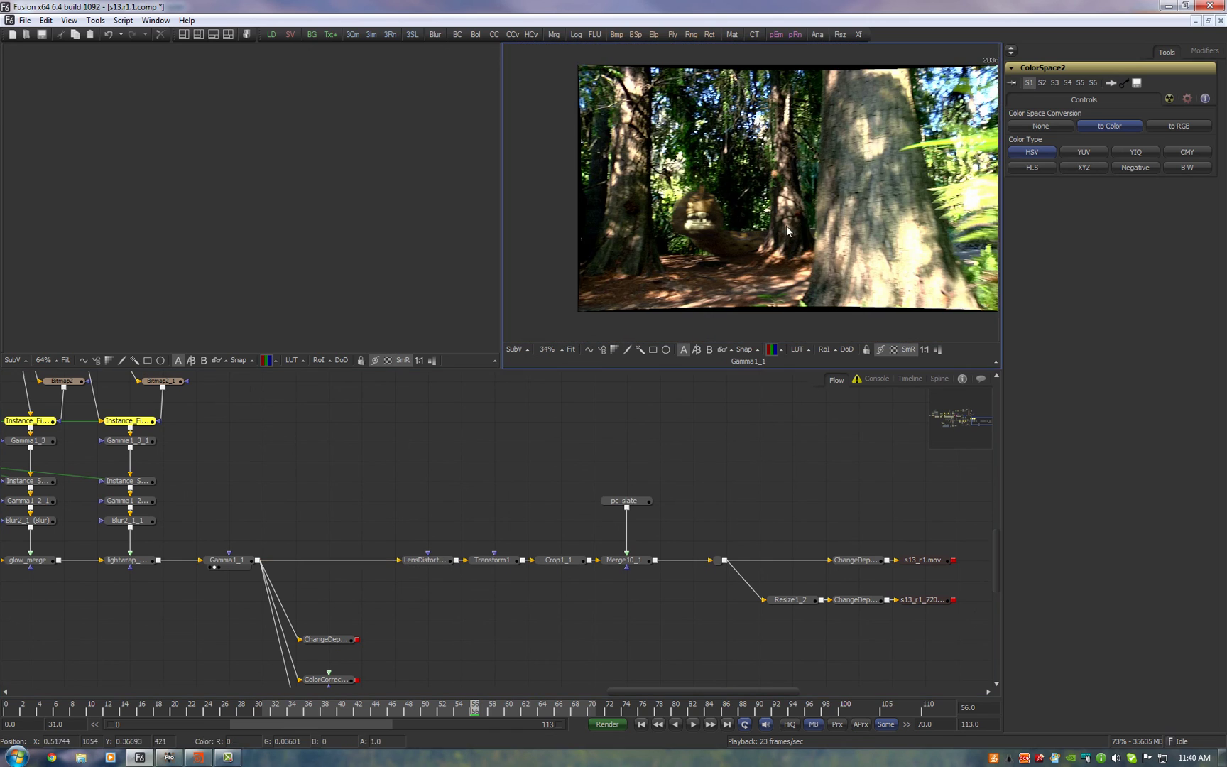
click(414, 567)
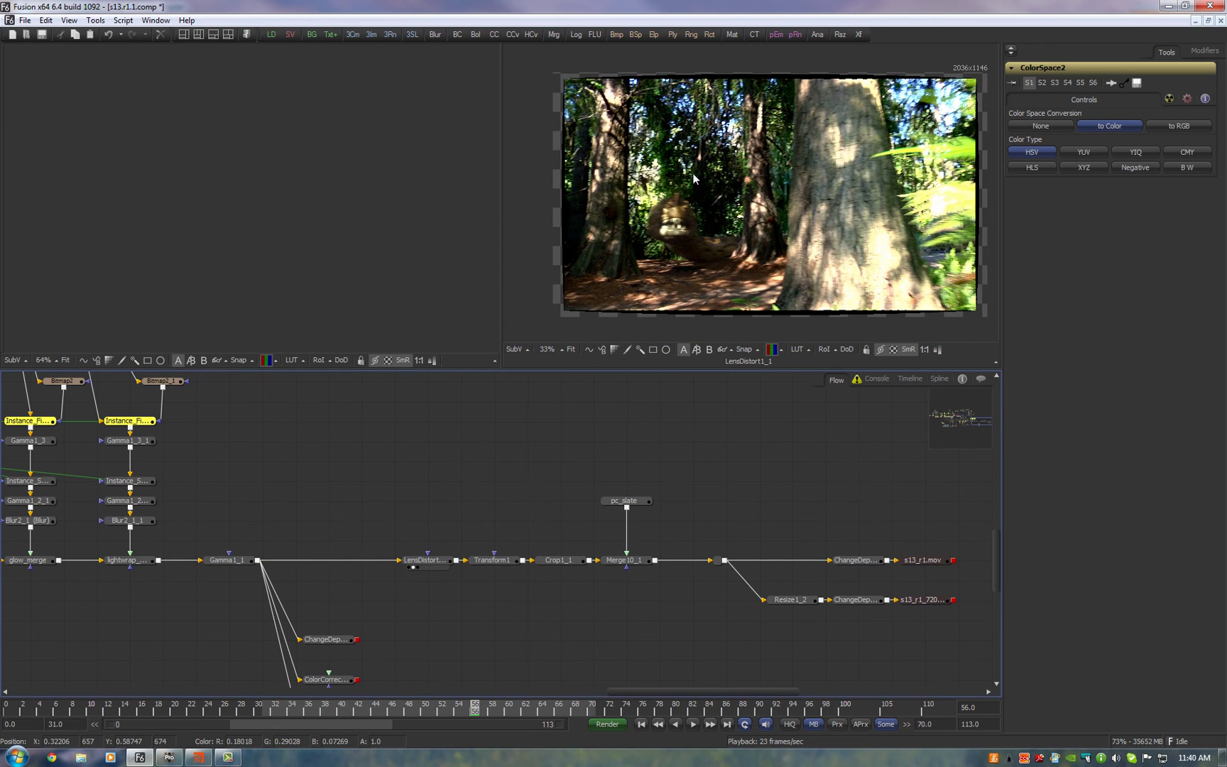
click(480, 567)
click(547, 566)
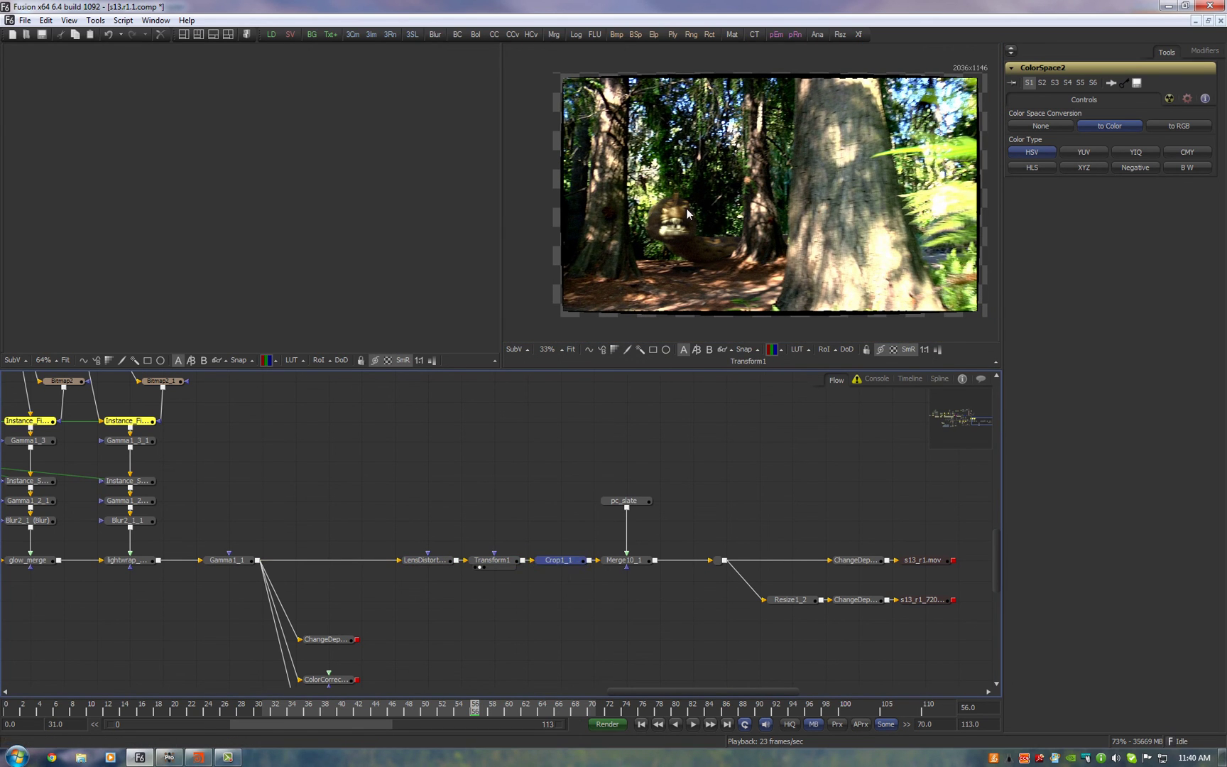
mouse_move(793, 219)
mouse_down()
mouse_move(784, 224)
mouse_move(795, 222)
mouse_up()
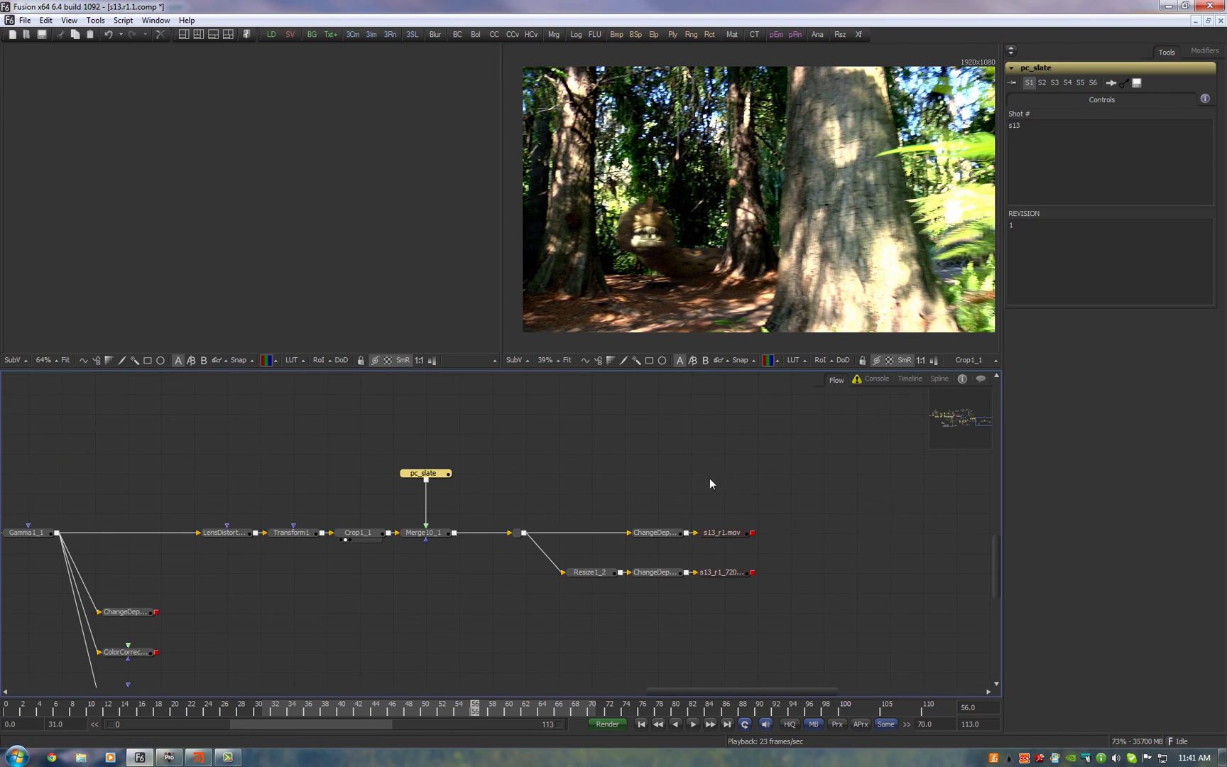
- Inspect the s13_r1.mov and s13_r1_720.mov saver settings, and return to an overview of the composite's node flow
drag(714, 475, 766, 627)
click(725, 534)
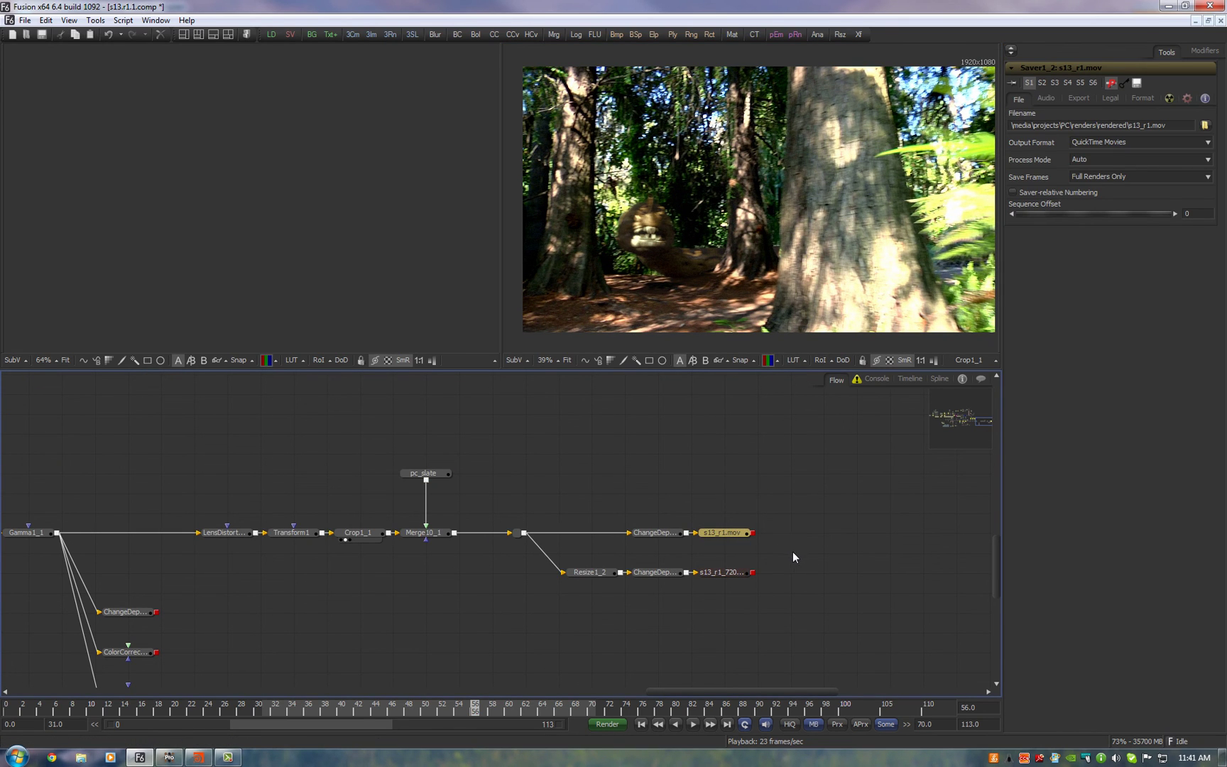
click(739, 573)
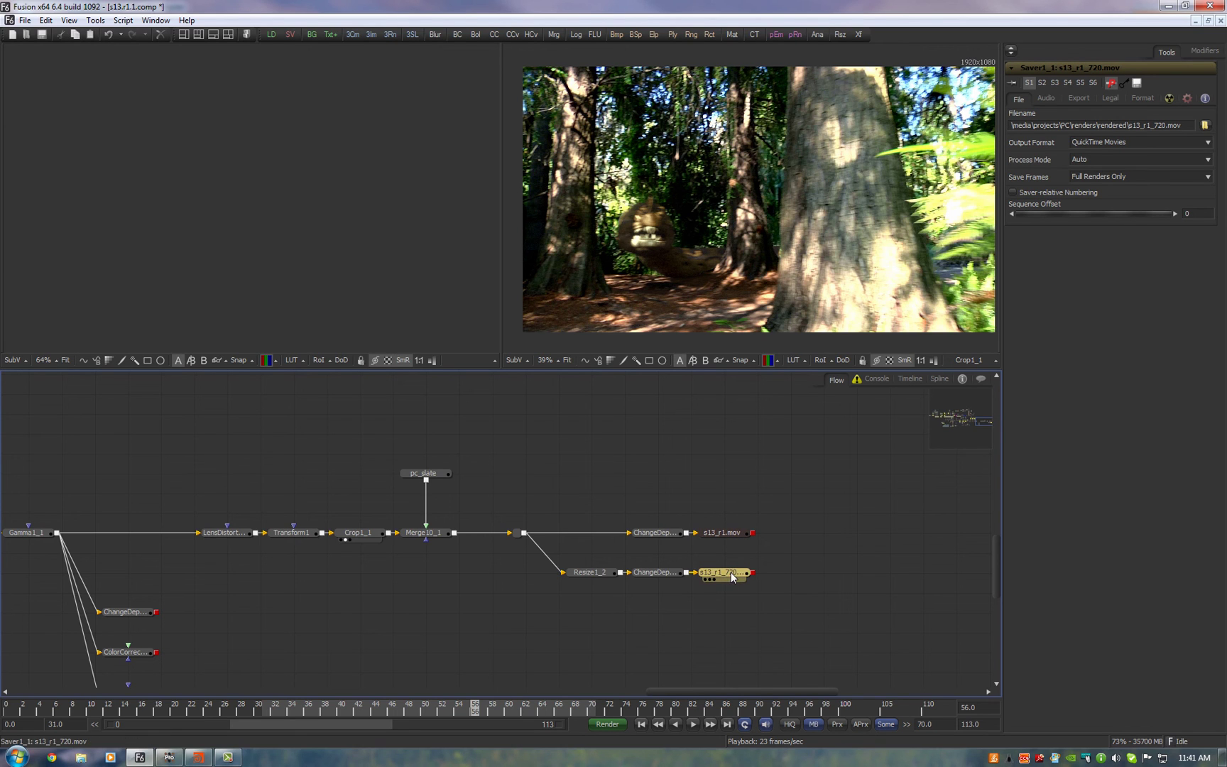
scroll(723, 452, down, 3)
drag(389, 430, 951, 482)
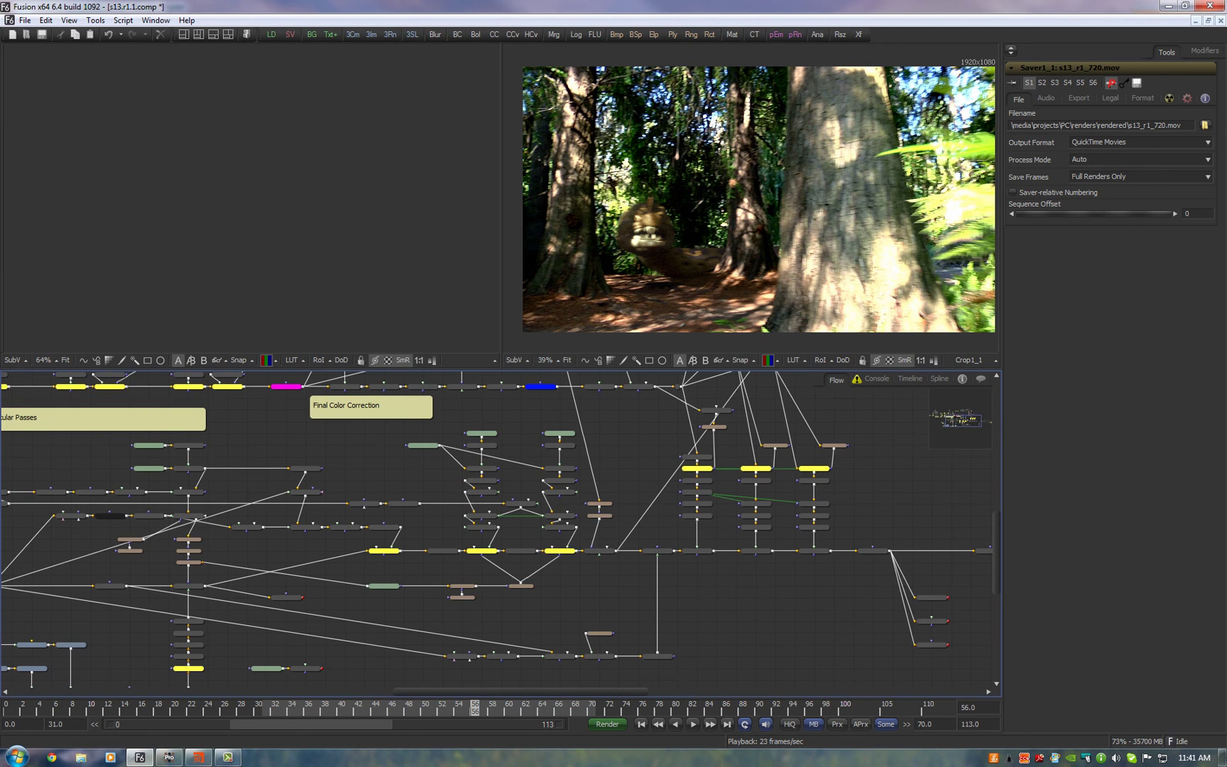